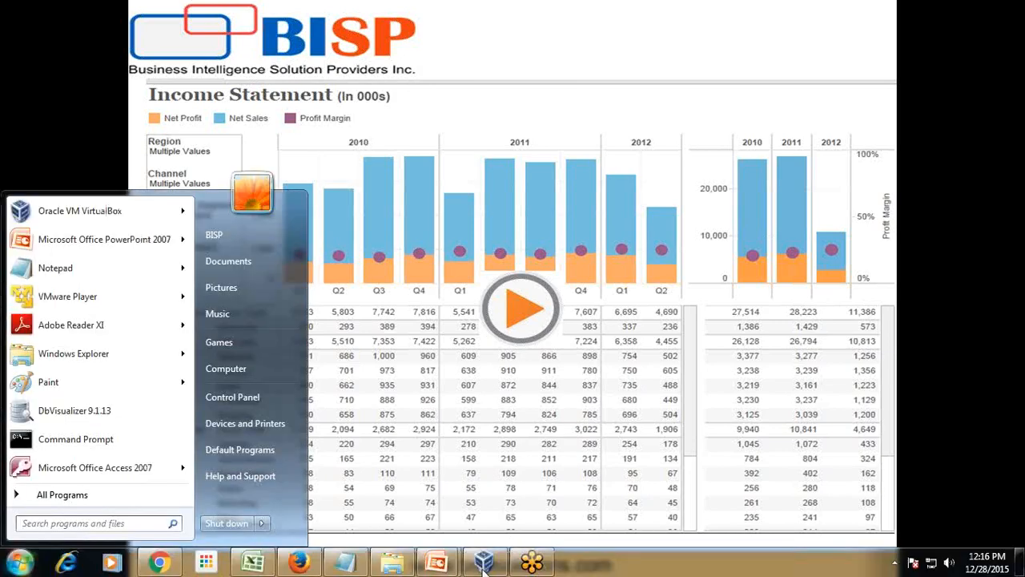
Switch to the Hyperion Financial Management window in the virtual machine and open the Extract Data task.
{"action": "left_click", "coordinate": [483, 564]}
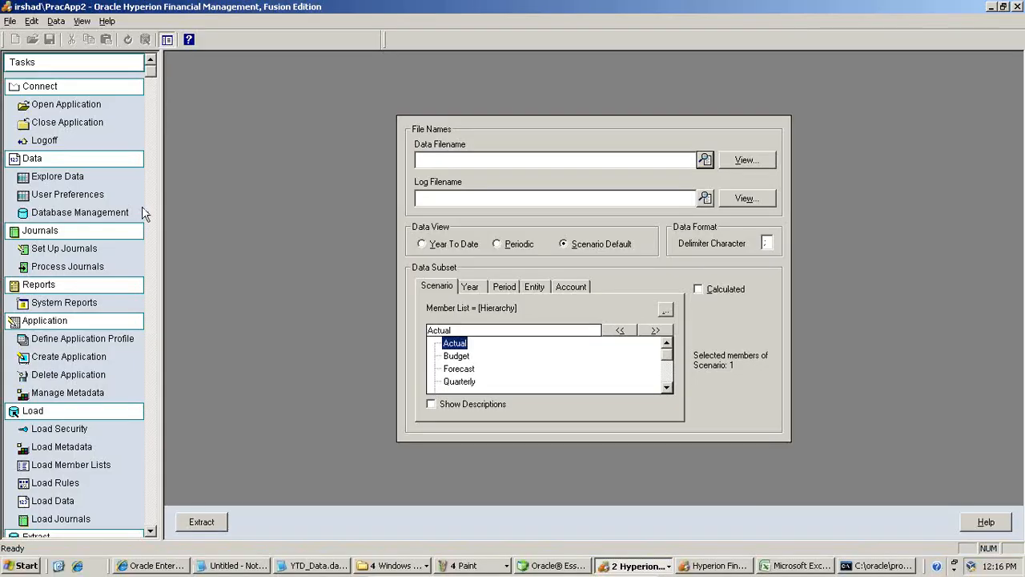
{"action": "scroll", "coordinate": [157, 114], "scroll_direction": "down", "scroll_amount": 3}
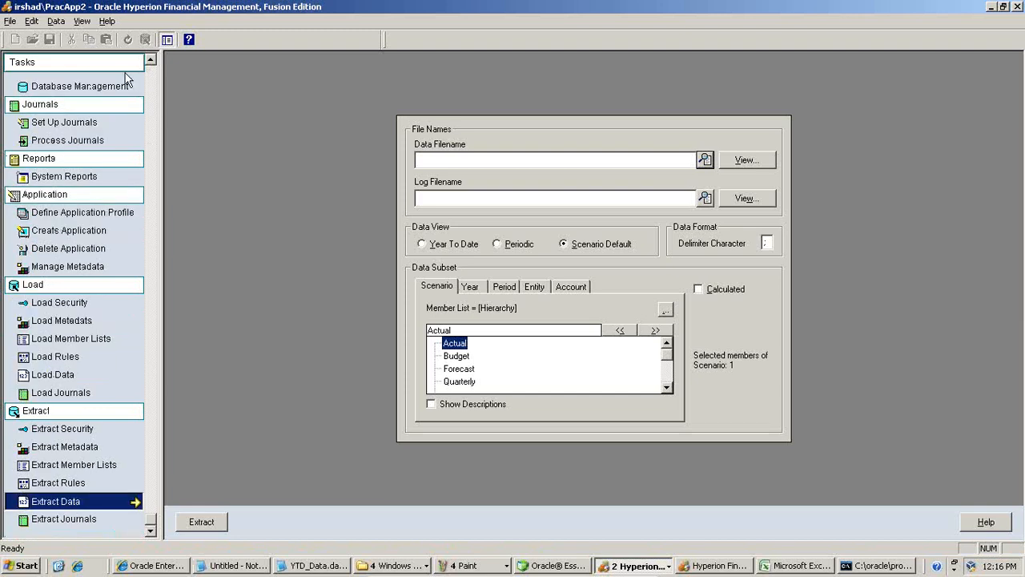
{"action": "scroll", "coordinate": [149, 82], "scroll_direction": "up", "scroll_amount": 3}
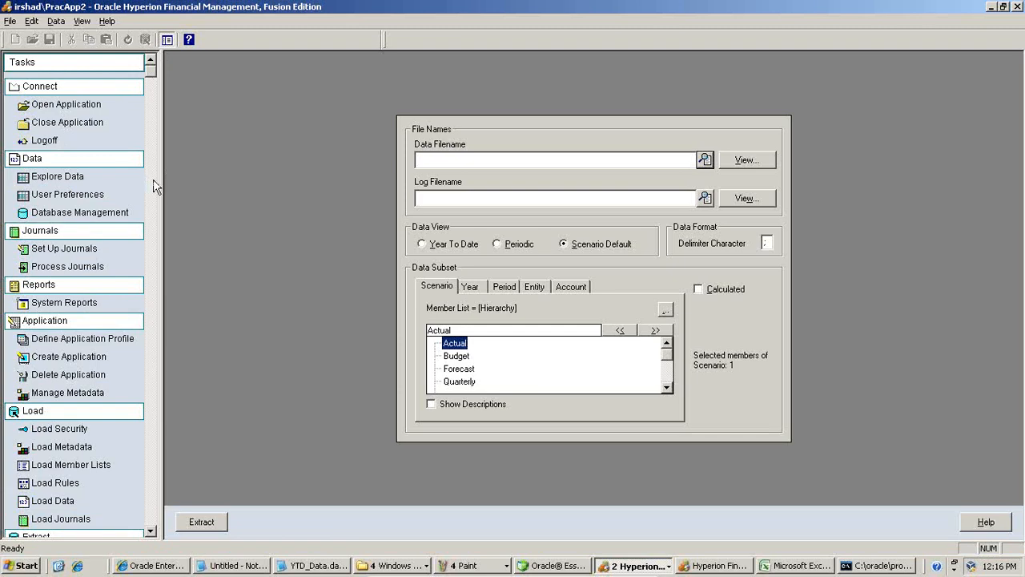
{"action": "left_click", "coordinate": [150, 531]}
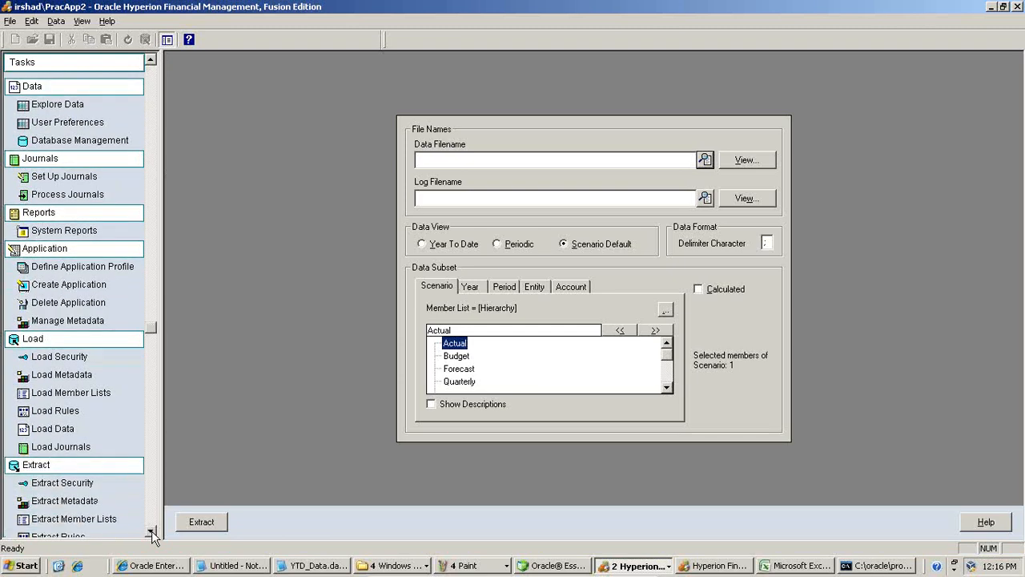
{"action": "left_click", "coordinate": [151, 532]}
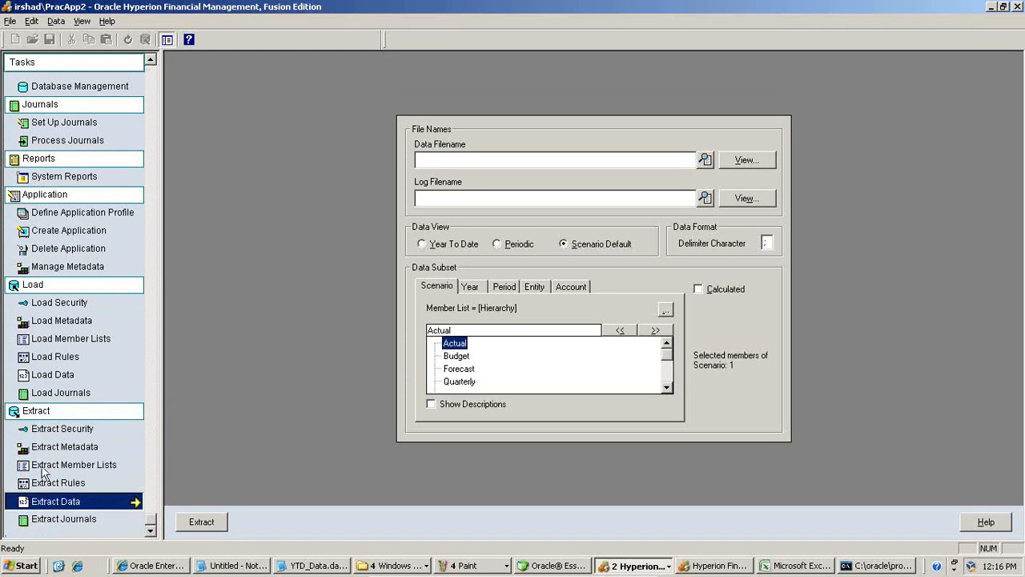
{"action": "left_click", "coordinate": [74, 500]}
Choose YTD_Data.dat in the Oracle folder as the data file for the extract.
{"action": "left_click", "coordinate": [704, 159]}
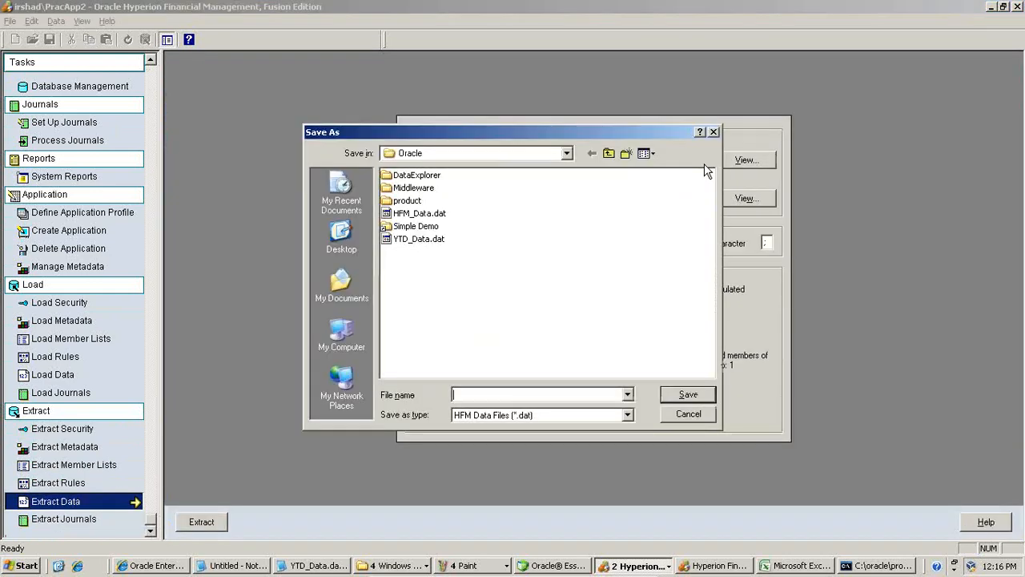
{"action": "left_click", "coordinate": [416, 239]}
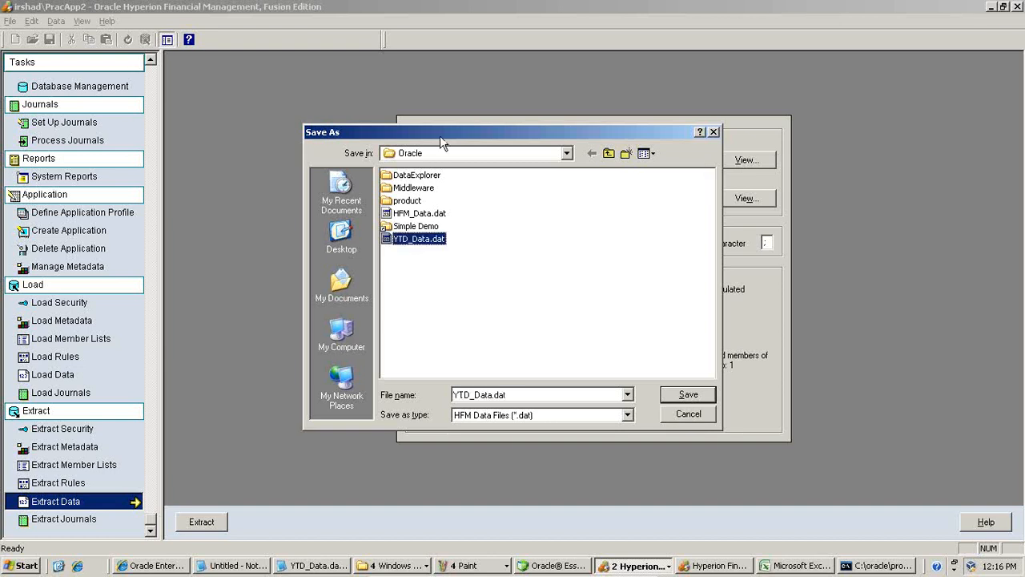
{"action": "left_click_drag", "start_coordinate": [439, 135], "coordinate": [453, 215]}
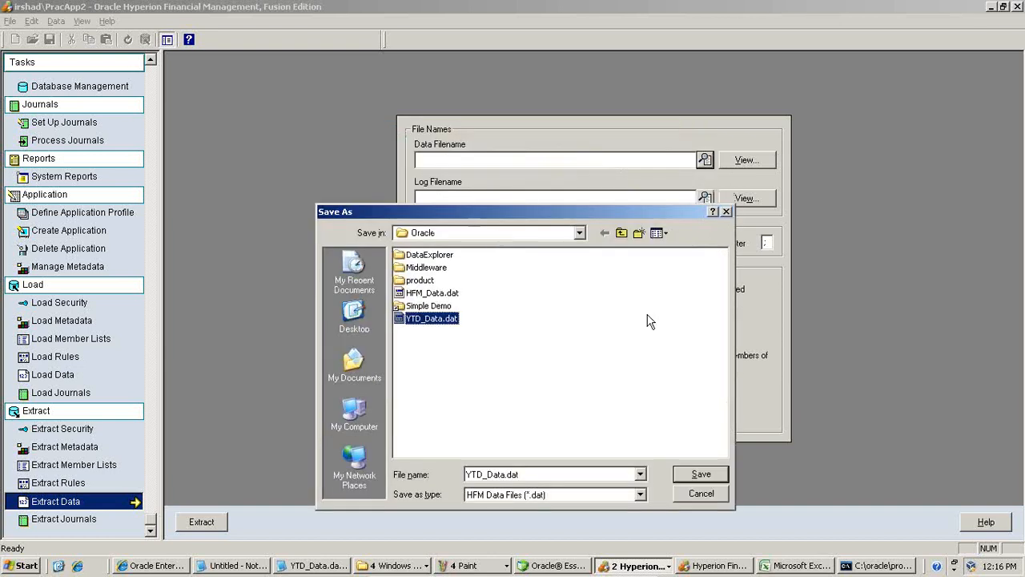
{"action": "left_click", "coordinate": [690, 475]}
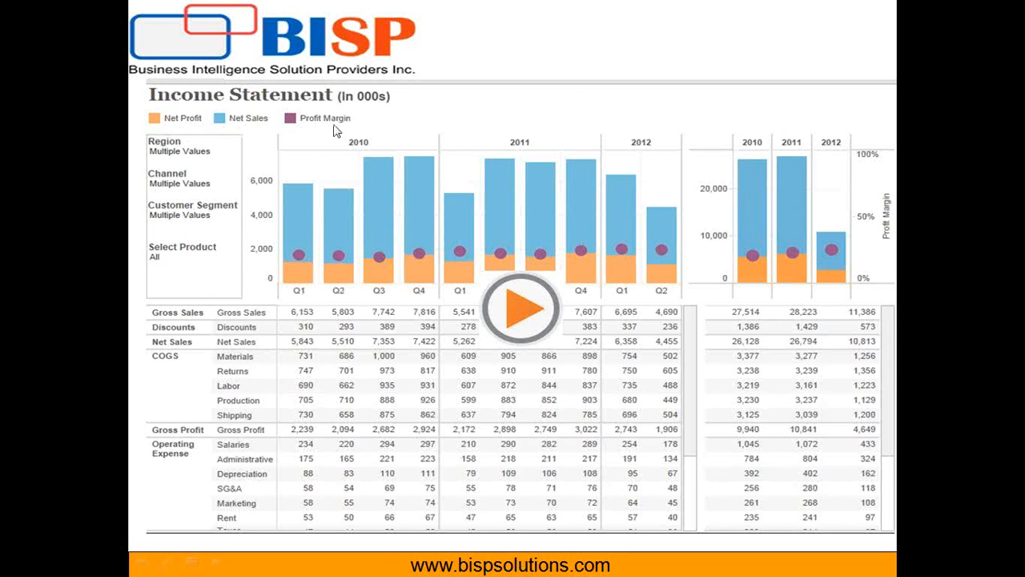
Return to Hyperion Financial Management and open Simple.xml from the Simple Demo Metadata folder in Manage Metadata.
{"action": "key", "text": "alt+Tab"}
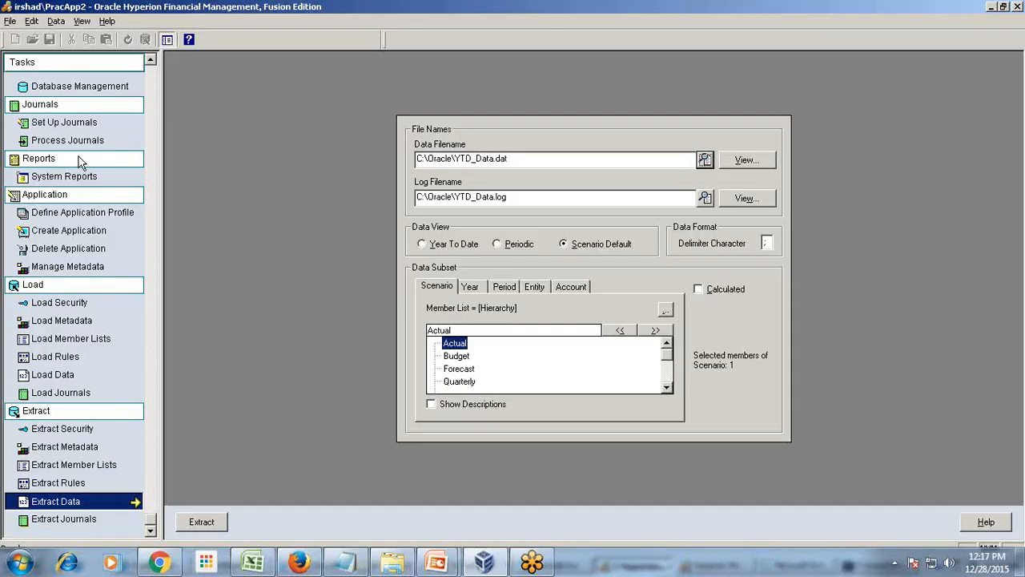
{"action": "left_click", "coordinate": [88, 268]}
{"action": "left_click", "coordinate": [264, 523]}
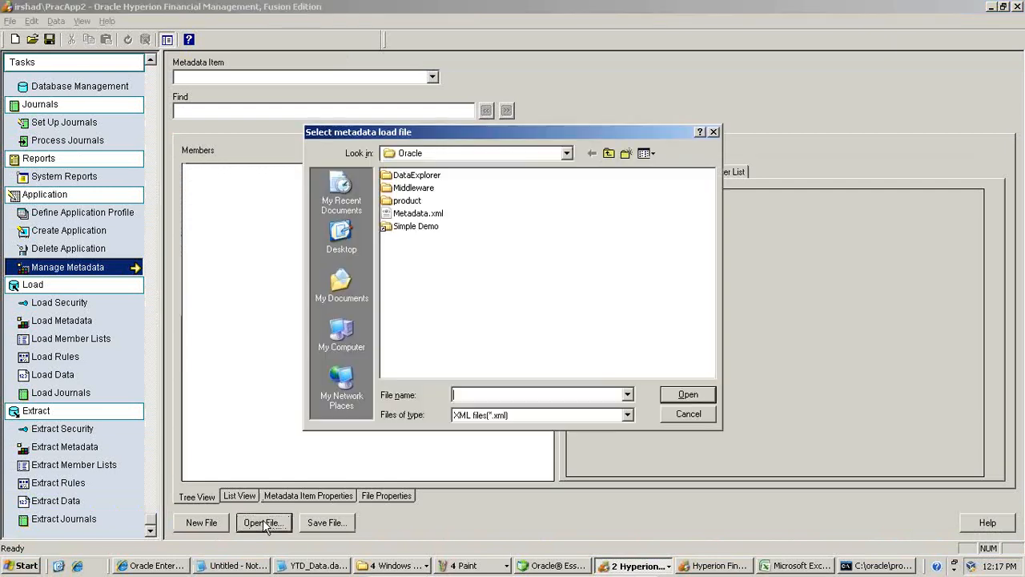
{"action": "double_click", "coordinate": [405, 227]}
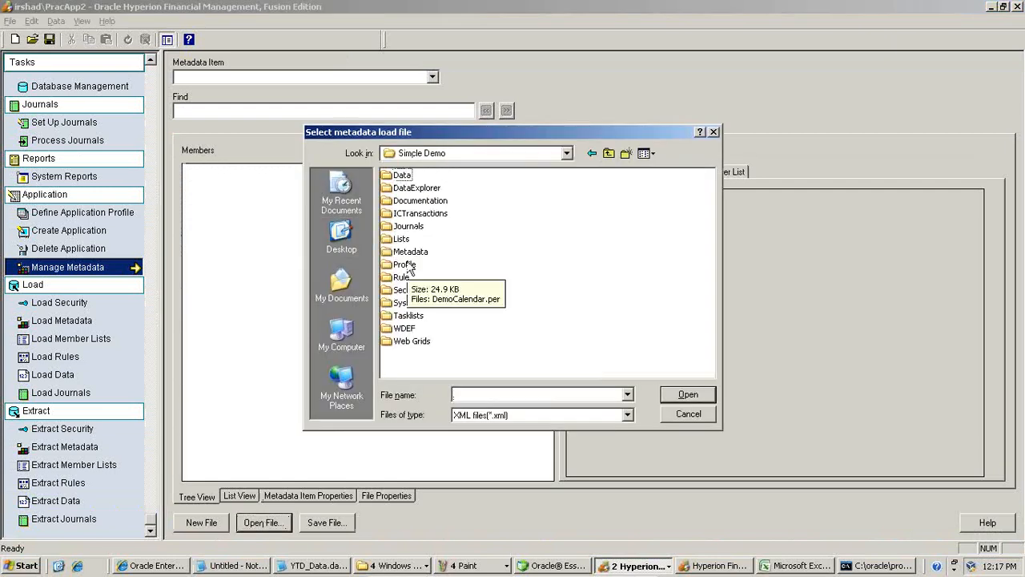
{"action": "double_click", "coordinate": [410, 252]}
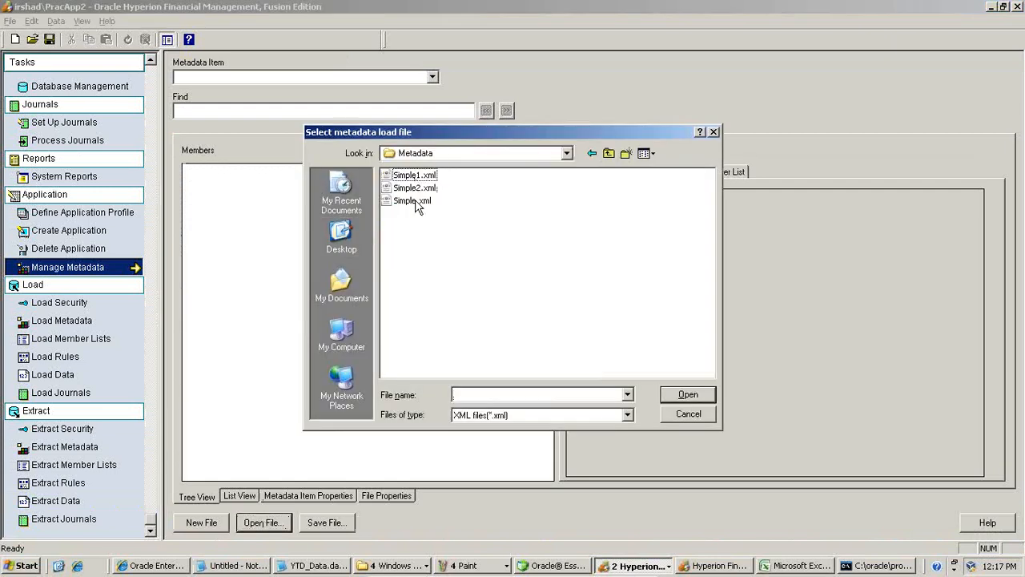
{"action": "double_click", "coordinate": [413, 201]}
Show the Account metadata and expand NetProfit through NetIncome and GrossMargin down to the members of TotalCosts.
{"action": "left_click", "coordinate": [433, 76]}
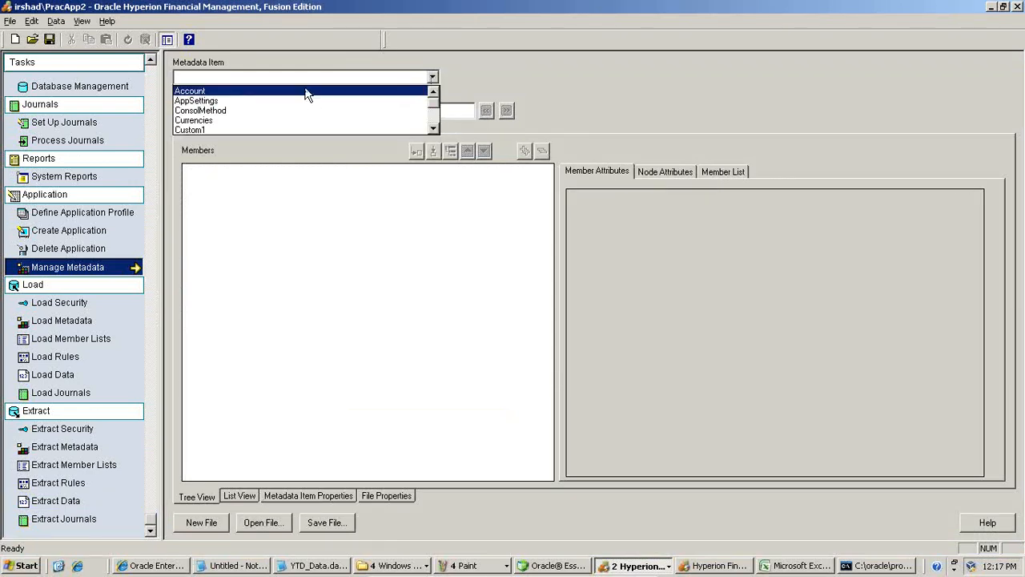
{"action": "left_click", "coordinate": [305, 93]}
{"action": "left_click", "coordinate": [210, 215]}
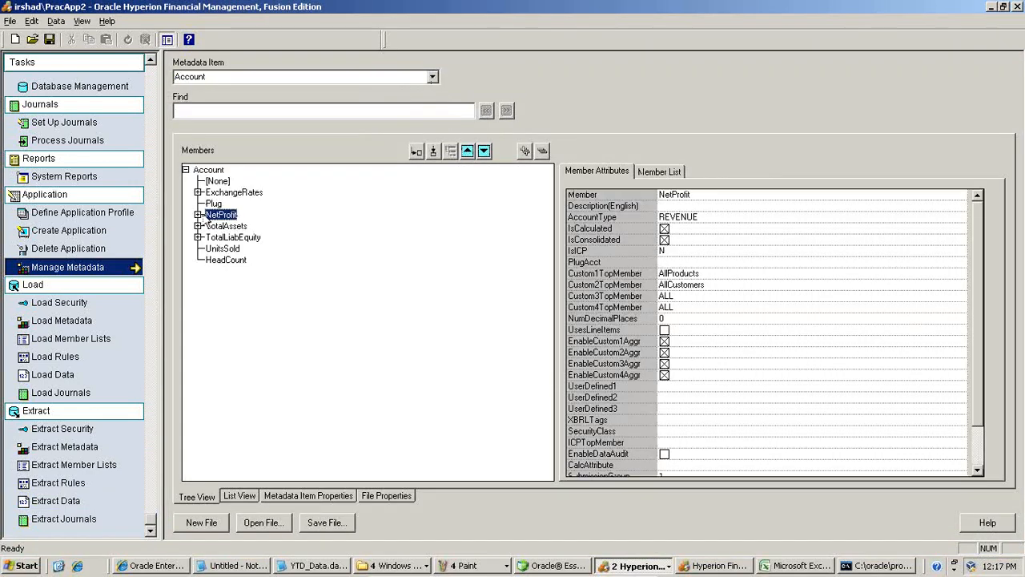
{"action": "left_click", "coordinate": [198, 215]}
{"action": "double_click", "coordinate": [218, 226]}
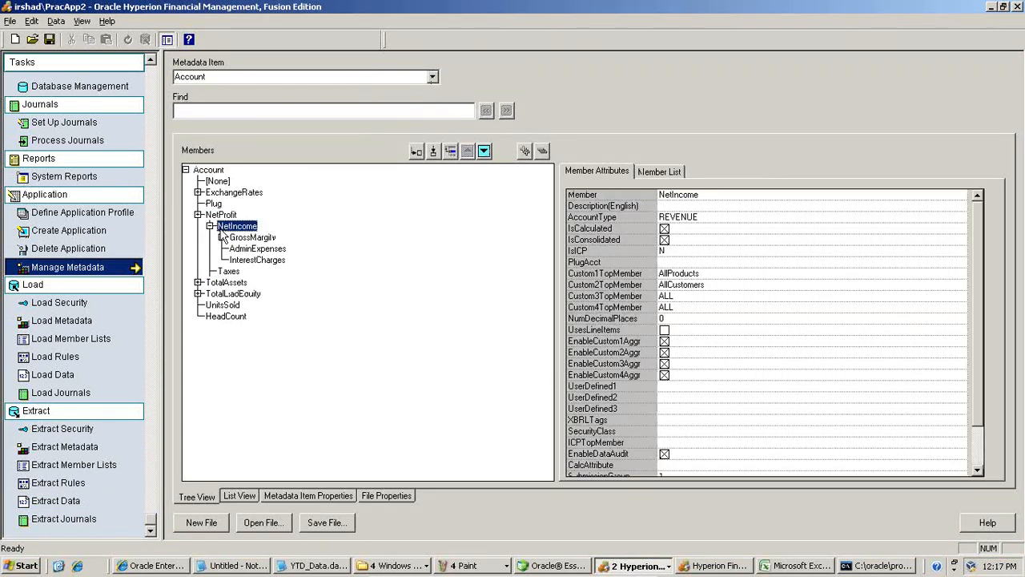
{"action": "left_click", "coordinate": [228, 239]}
{"action": "left_click", "coordinate": [222, 238]}
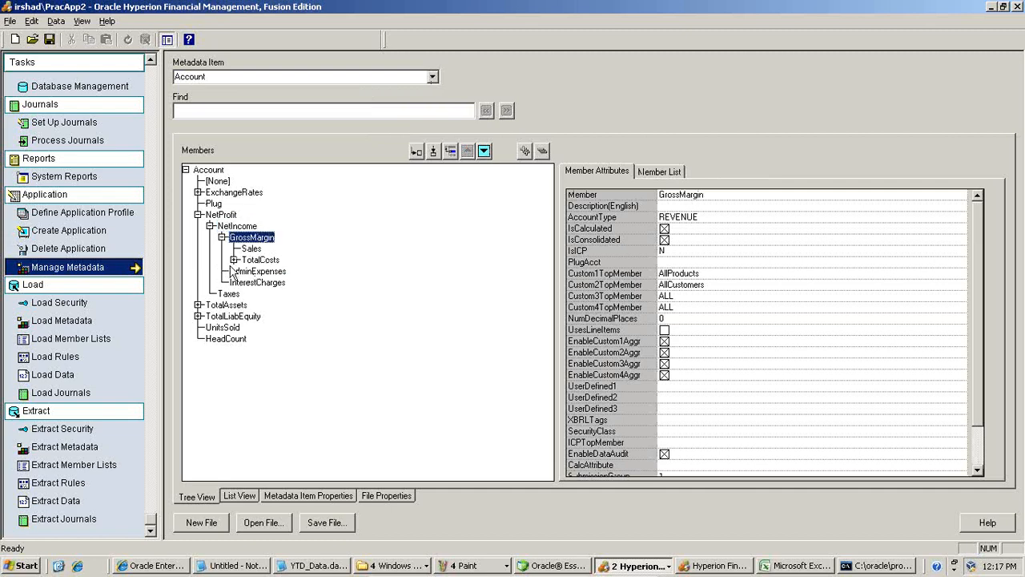
{"action": "left_click", "coordinate": [258, 261]}
{"action": "left_click", "coordinate": [234, 260]}
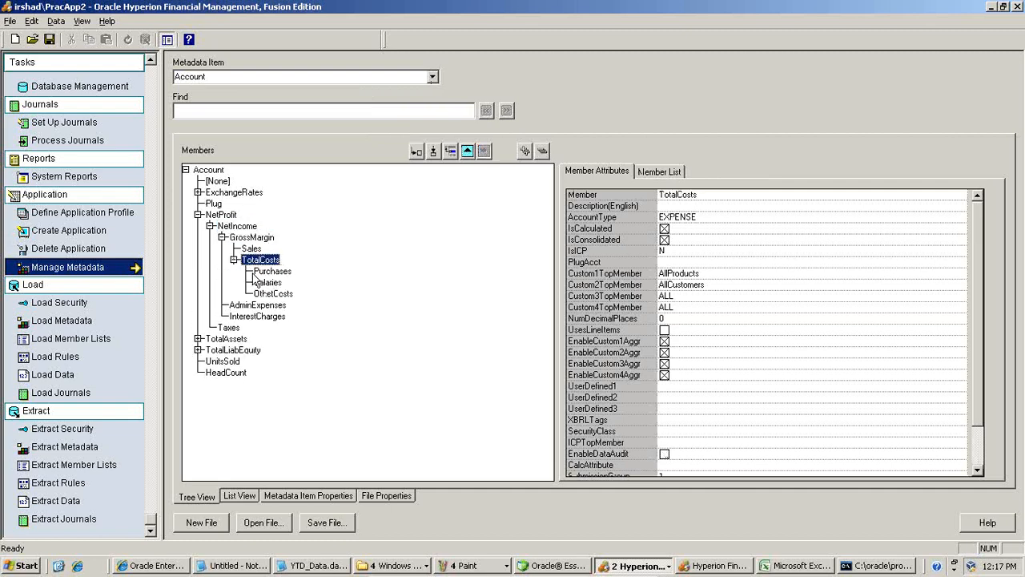
Examine the account members under TotalAssets, TotalLongTermAssets and TotalLiabEquity, leaving TotalLongTermAssets collapsed.
{"action": "left_click", "coordinate": [198, 338]}
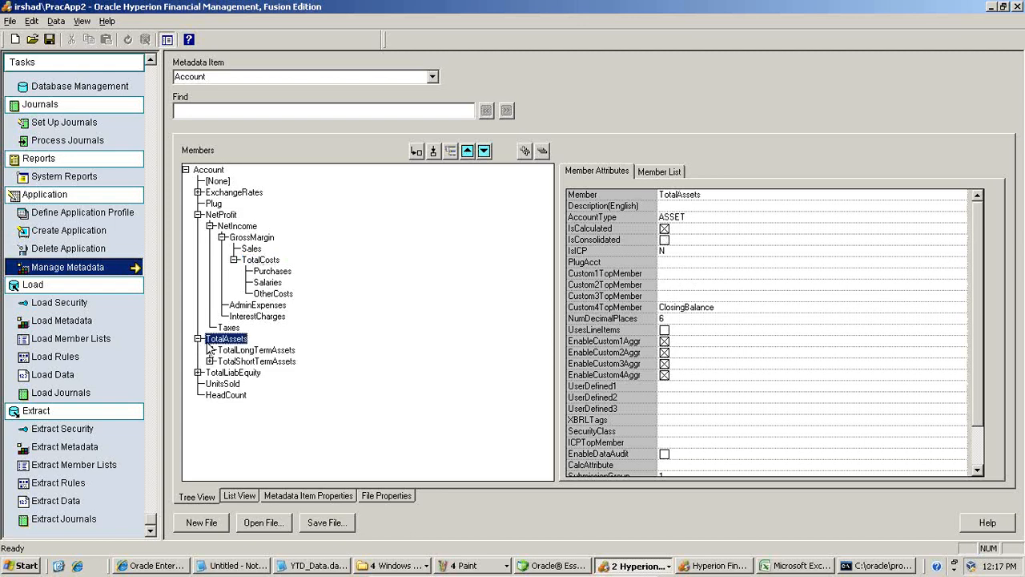
{"action": "left_click", "coordinate": [208, 361]}
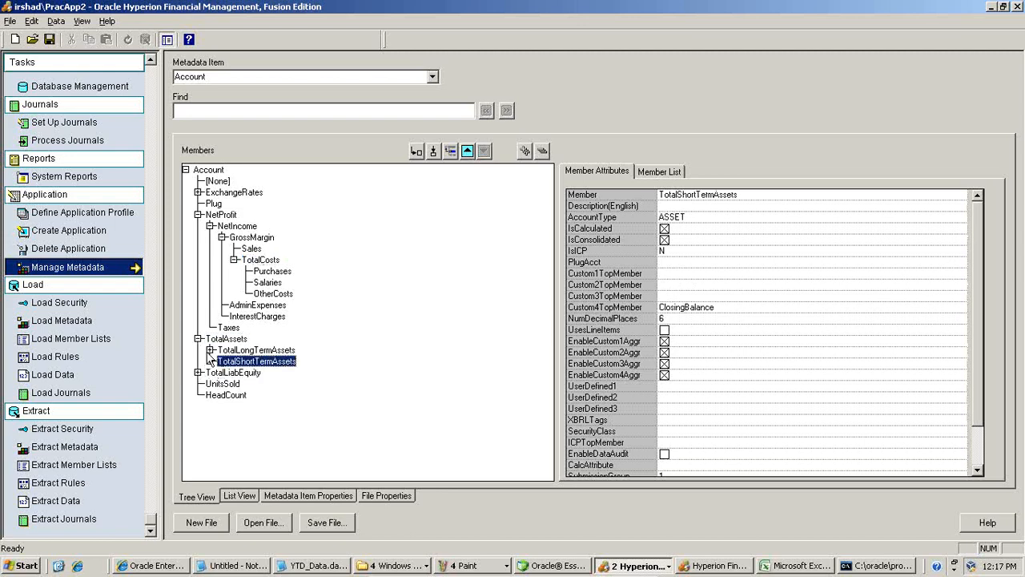
{"action": "left_click", "coordinate": [210, 350]}
{"action": "left_click", "coordinate": [197, 428]}
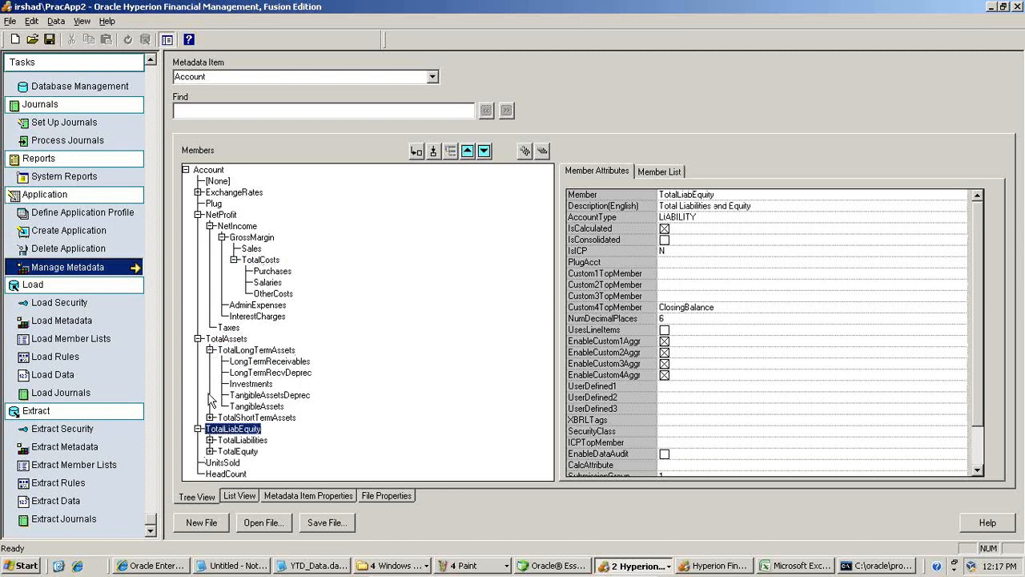
{"action": "left_click", "coordinate": [211, 350]}
{"action": "left_click", "coordinate": [210, 350]}
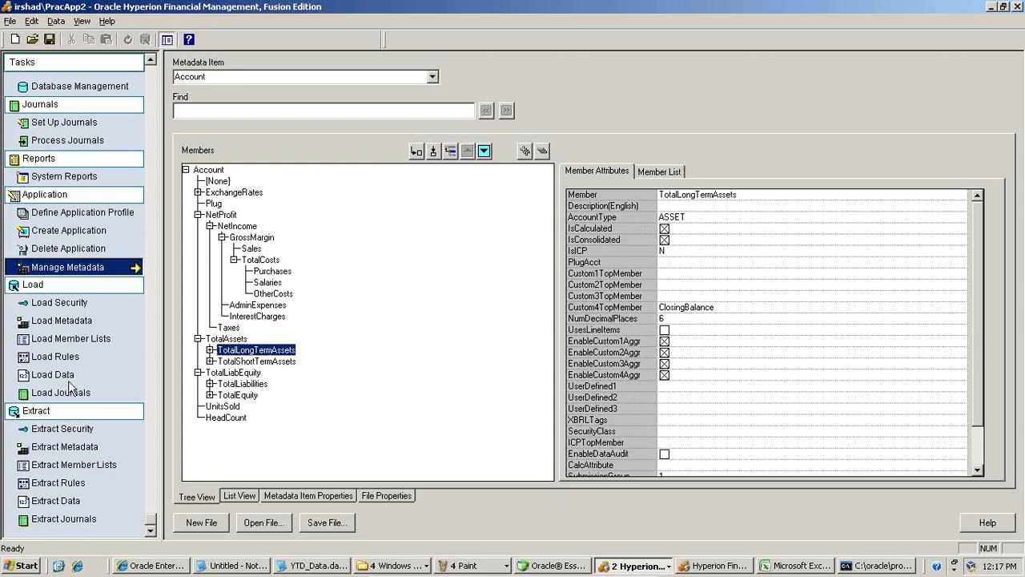
Go back to the Extract Data task and set the data file to C:\Oracle\YTD_Data.dat.
{"action": "left_click", "coordinate": [82, 497]}
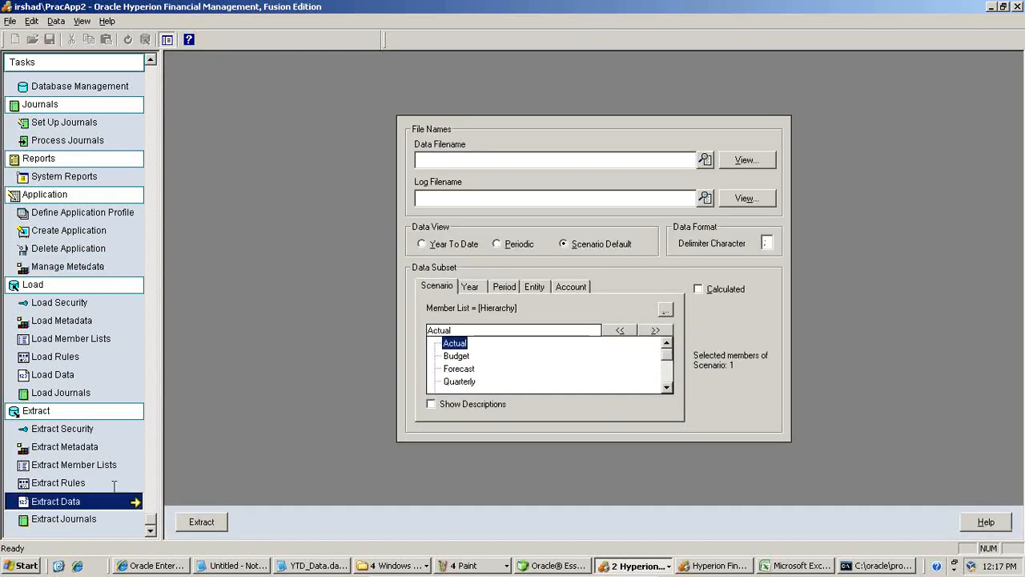
{"action": "left_click", "coordinate": [705, 160]}
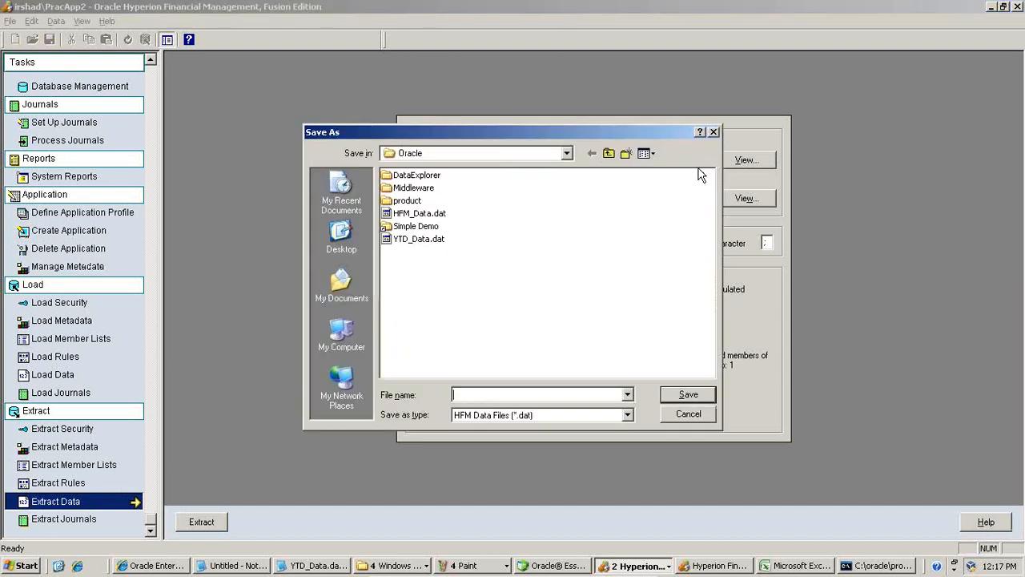
{"action": "double_click", "coordinate": [414, 241]}
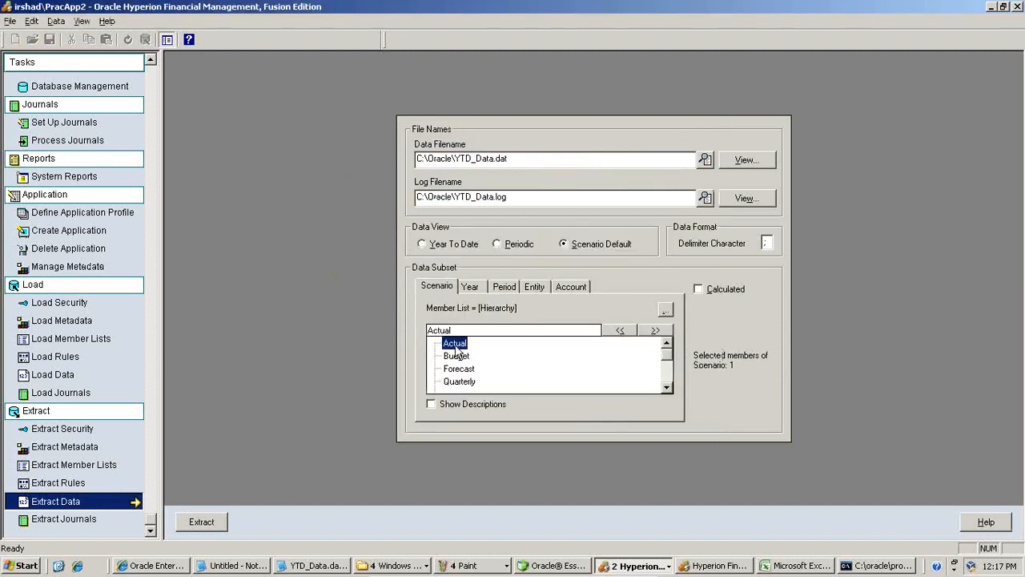
Set the Year of the extract's data subset to 2005.
{"action": "left_click", "coordinate": [478, 287]}
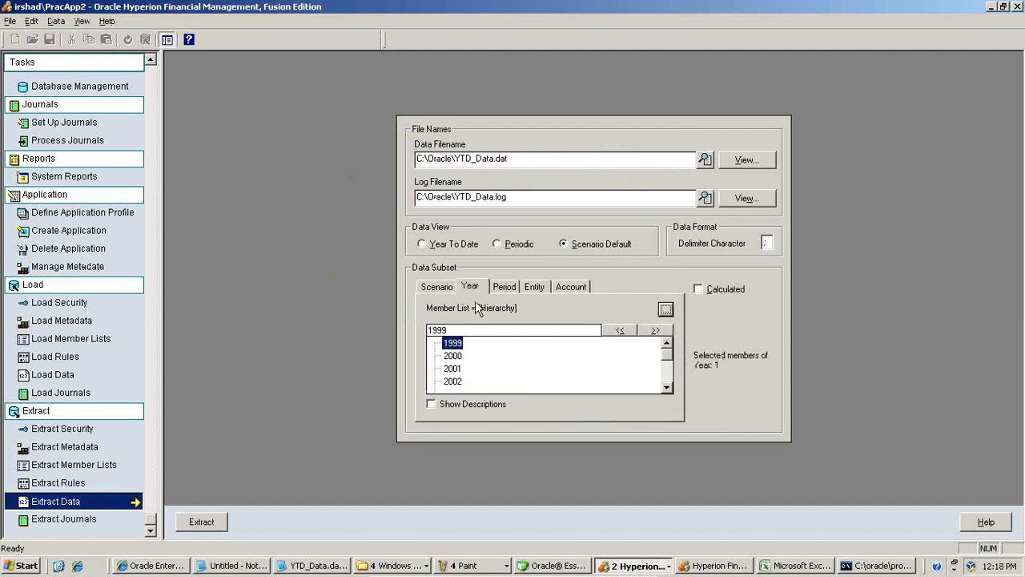
{"action": "left_click", "coordinate": [667, 388]}
{"action": "left_click", "coordinate": [666, 388]}
{"action": "left_click", "coordinate": [667, 388]}
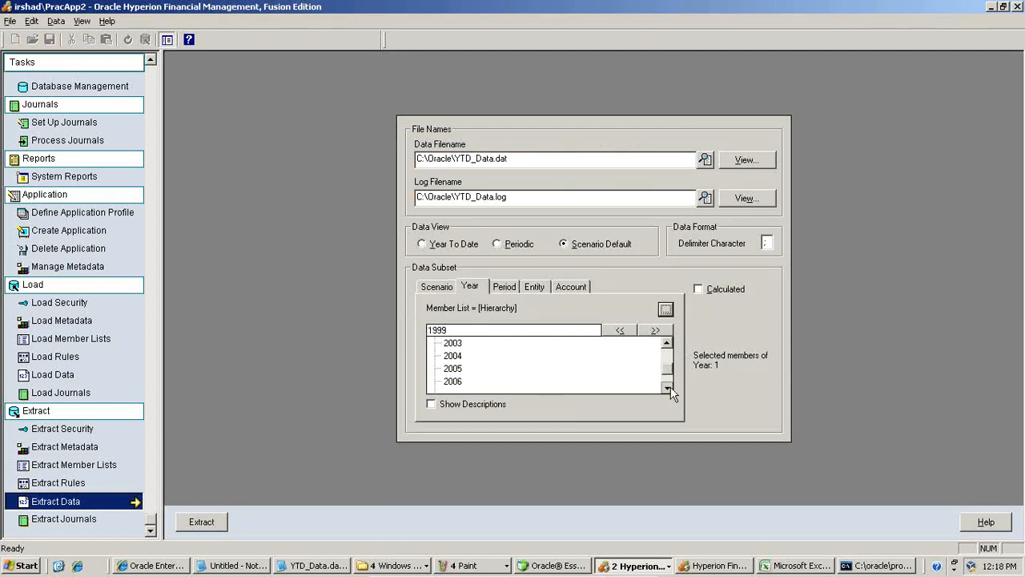
{"action": "left_click", "coordinate": [666, 388]}
{"action": "left_click", "coordinate": [667, 387]}
{"action": "left_click", "coordinate": [457, 358]}
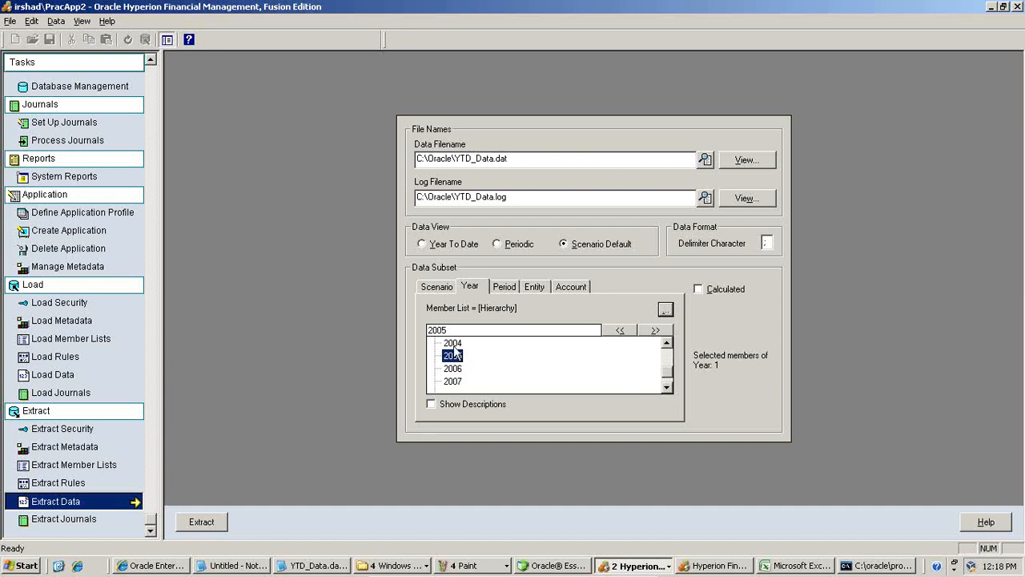
{"action": "left_click", "coordinate": [453, 345]}
{"action": "left_click", "coordinate": [459, 358]}
Select Quarter1, Quarter2 and Quarter3 as periods of the extract's data subset.
{"action": "left_click", "coordinate": [505, 287]}
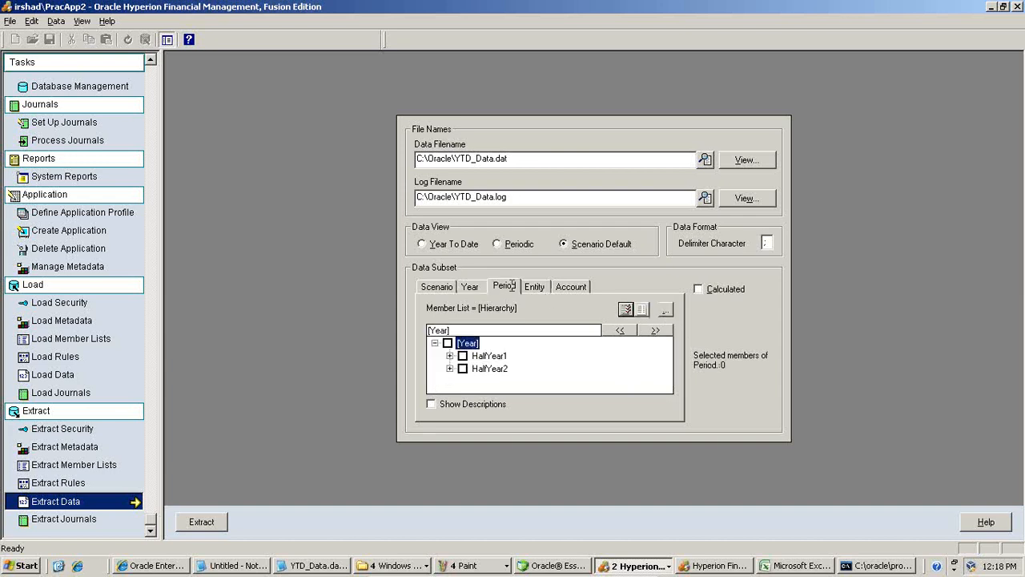
{"action": "left_click", "coordinate": [450, 356]}
{"action": "left_click", "coordinate": [478, 368]}
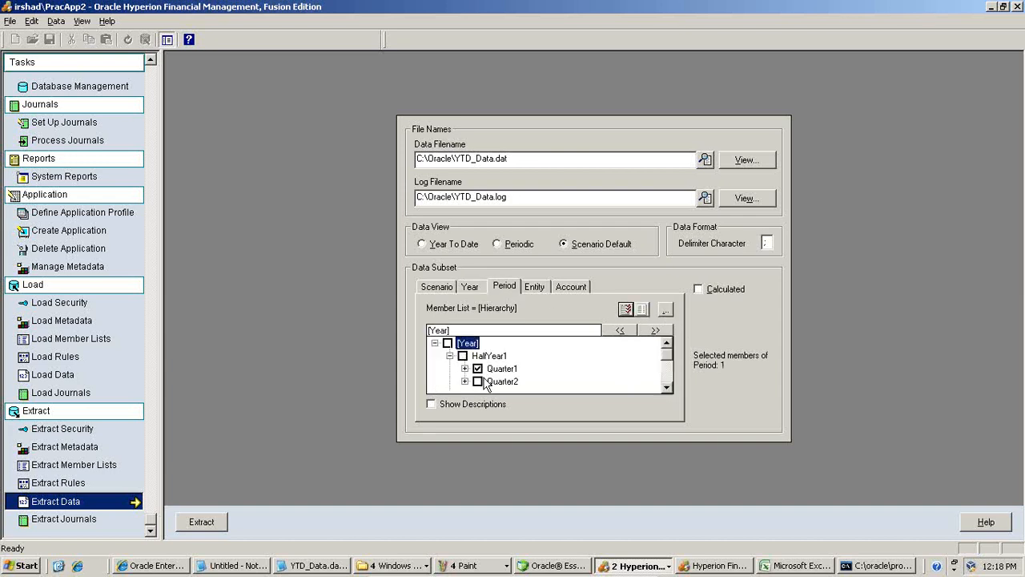
{"action": "left_click", "coordinate": [465, 368]}
{"action": "left_click", "coordinate": [464, 369]}
{"action": "left_click", "coordinate": [665, 388]}
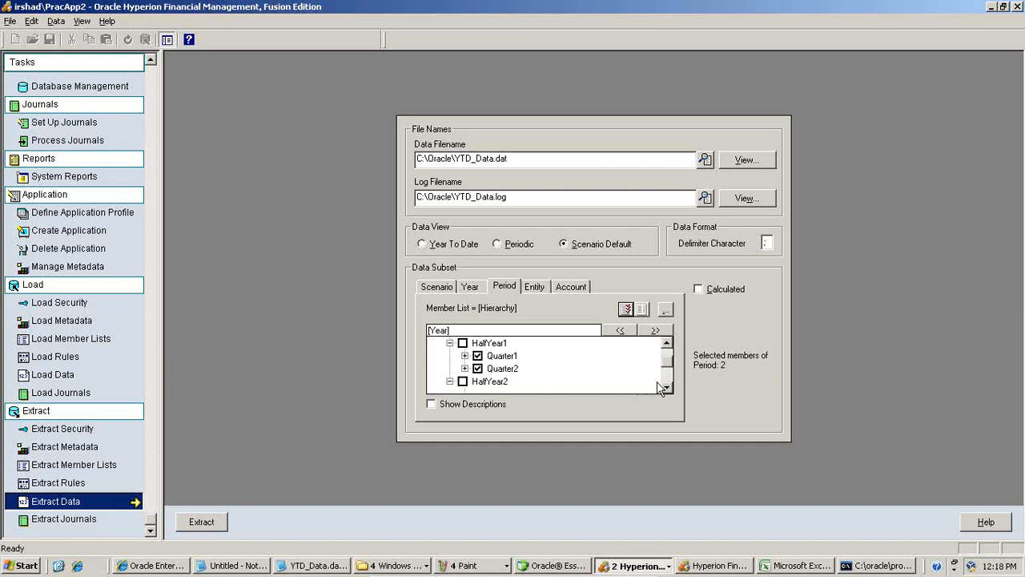
{"action": "left_click", "coordinate": [666, 387]}
{"action": "left_click", "coordinate": [665, 387]}
{"action": "left_click", "coordinate": [477, 367]}
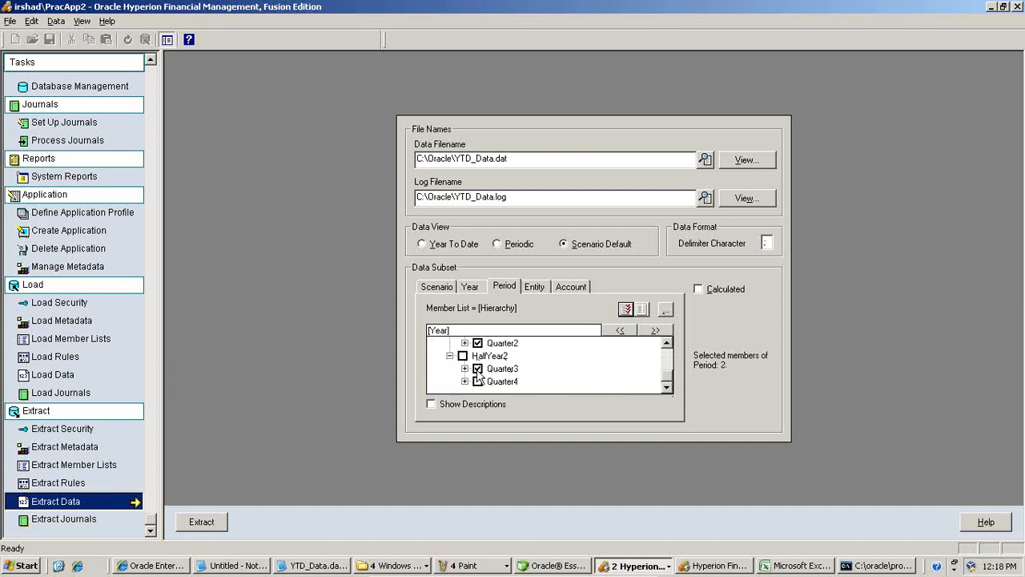
Expand Regional in the entity hierarchy and select all entities for the extract's data subset.
{"action": "left_click", "coordinate": [534, 289]}
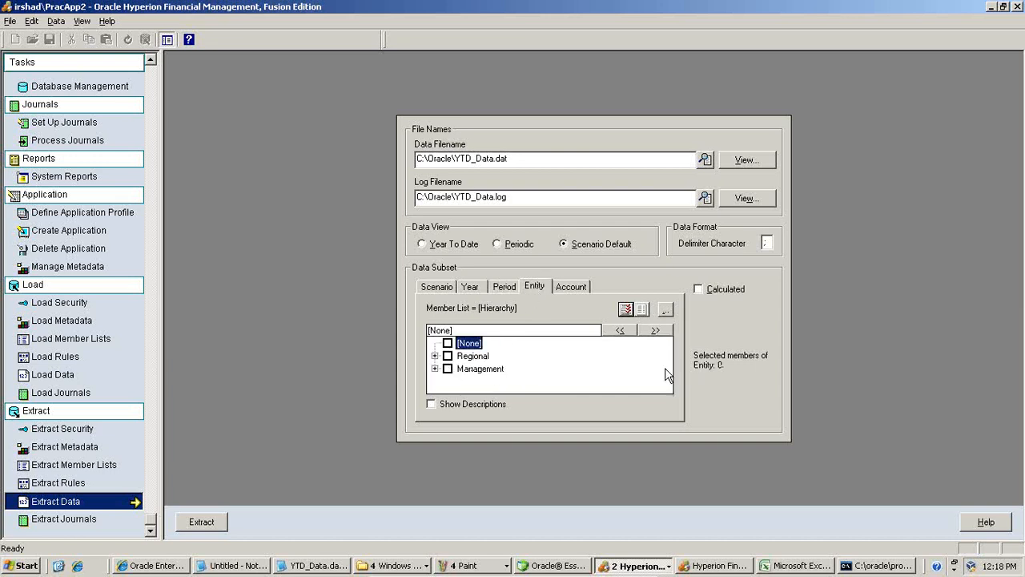
{"action": "left_click", "coordinate": [436, 357]}
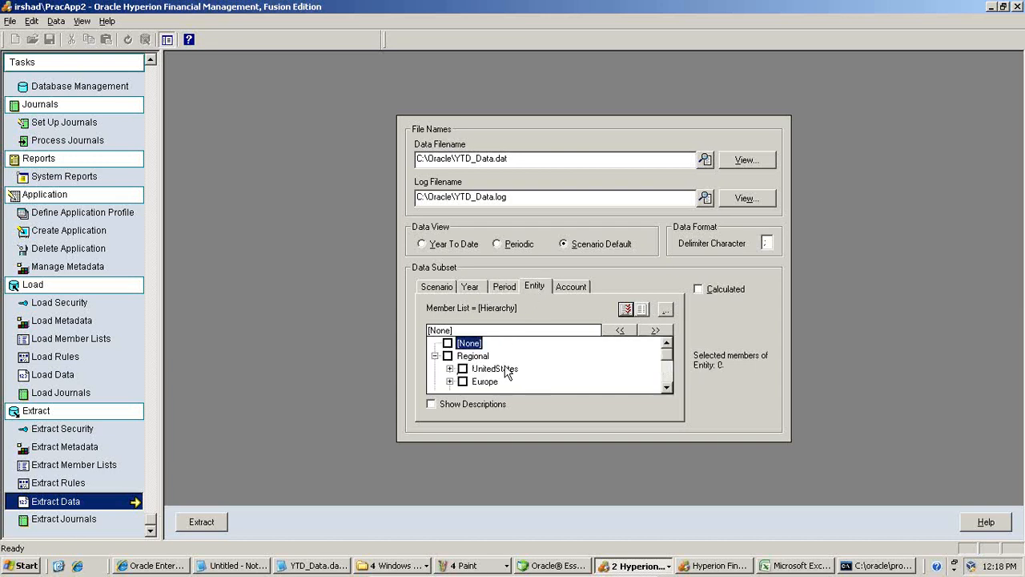
{"action": "left_click", "coordinate": [631, 310]}
Select the NetProfit, NetIncome and GrossMargin accounts for the extract's data subset.
{"action": "left_click", "coordinate": [571, 286]}
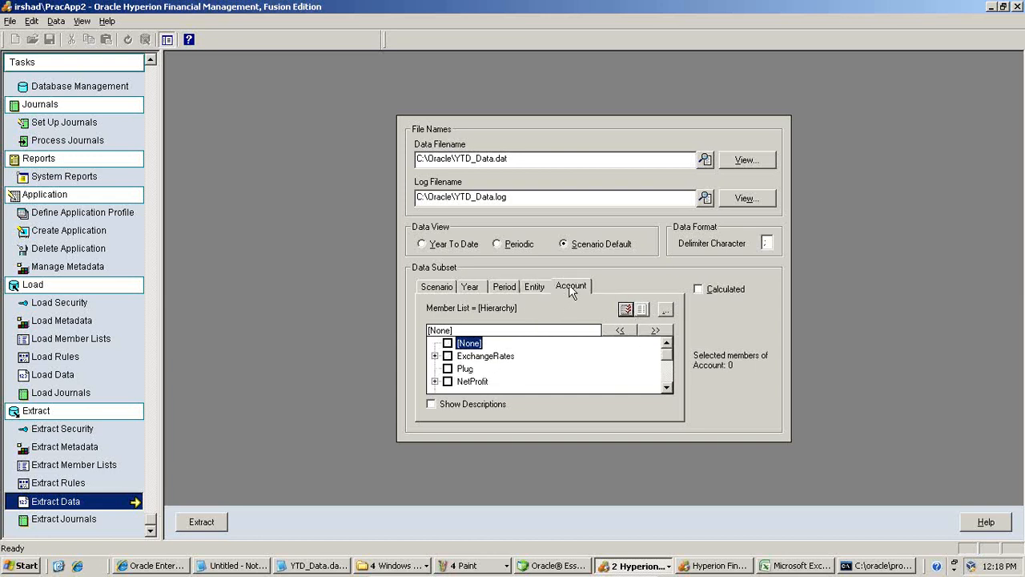
{"action": "double_click", "coordinate": [666, 387]}
{"action": "left_click", "coordinate": [434, 355]}
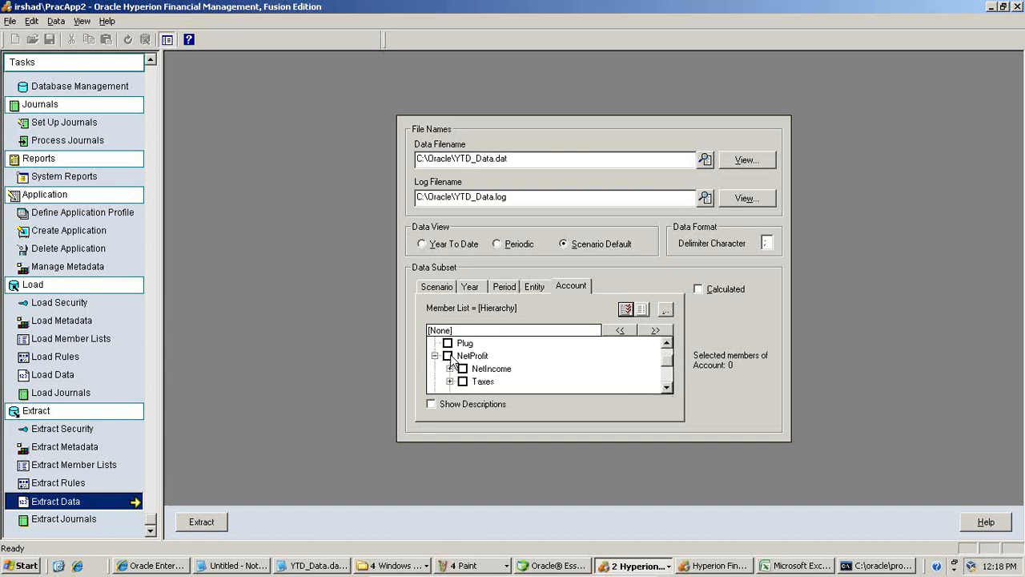
{"action": "left_click", "coordinate": [447, 356]}
{"action": "left_click", "coordinate": [451, 369]}
{"action": "left_click", "coordinate": [463, 368]}
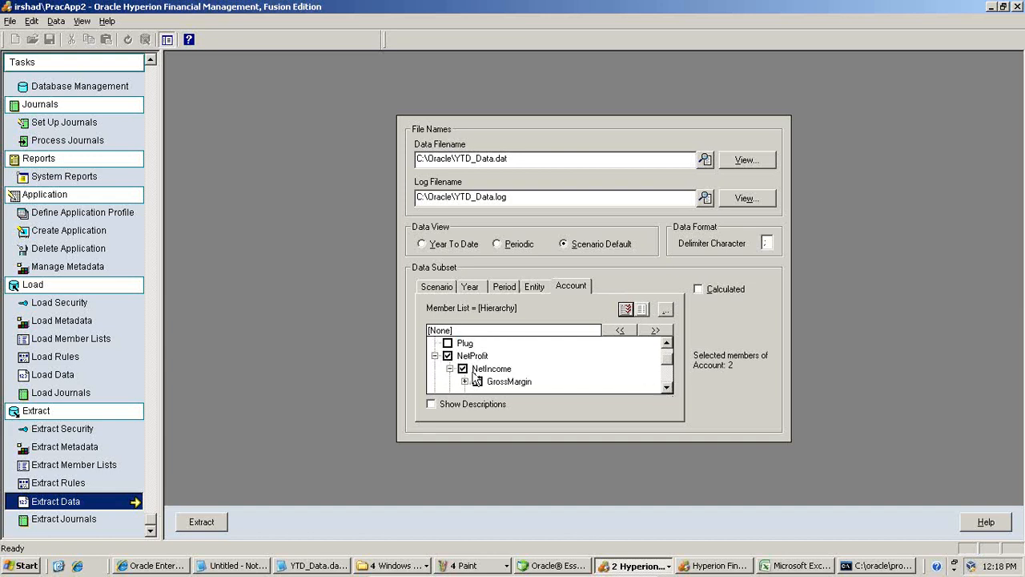
{"action": "left_click", "coordinate": [478, 381]}
Run the data extract, overwriting the existing YTD_Data.dat file.
{"action": "left_click", "coordinate": [197, 522]}
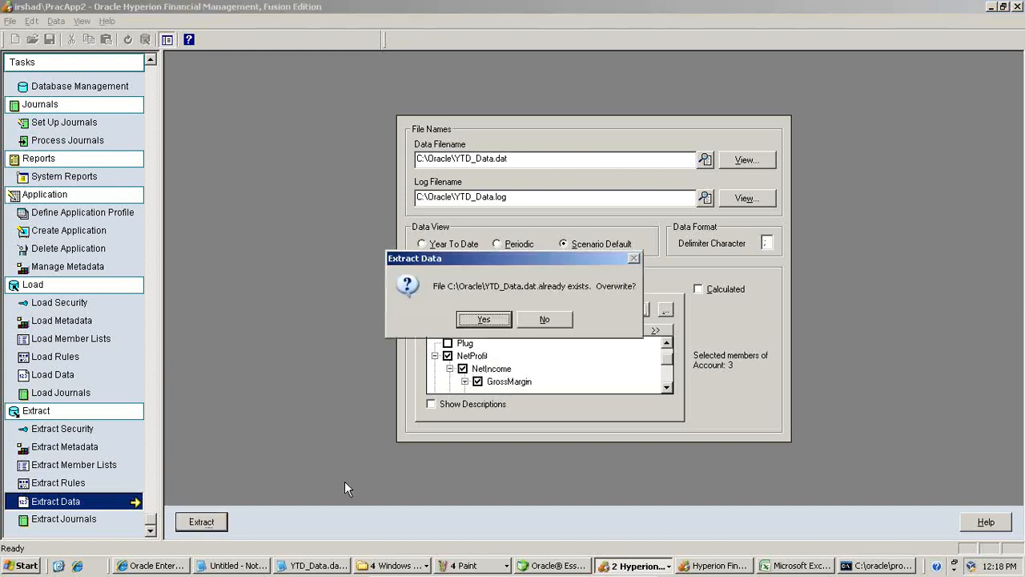
{"action": "left_click", "coordinate": [486, 320]}
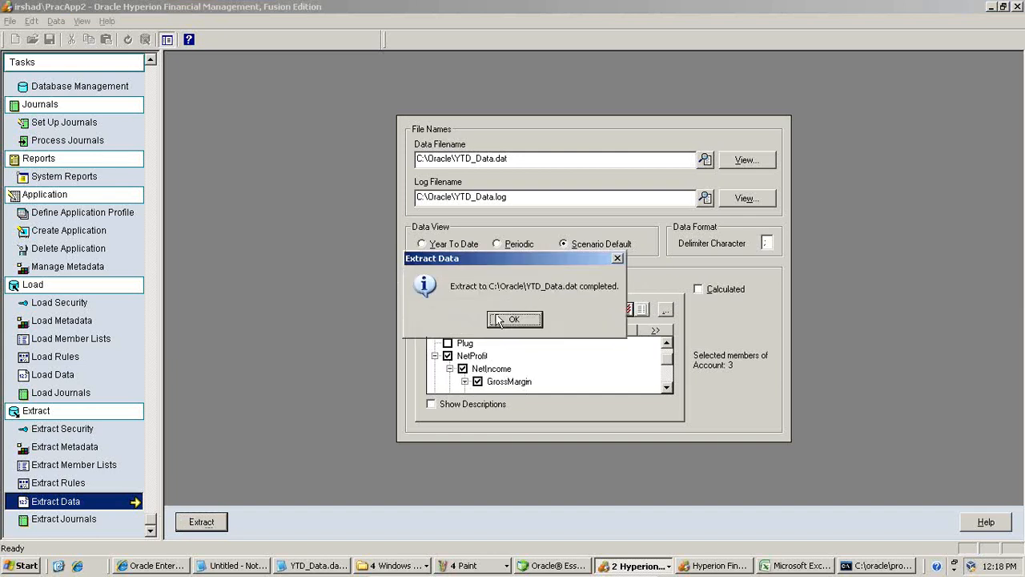
{"action": "left_click", "coordinate": [510, 320]}
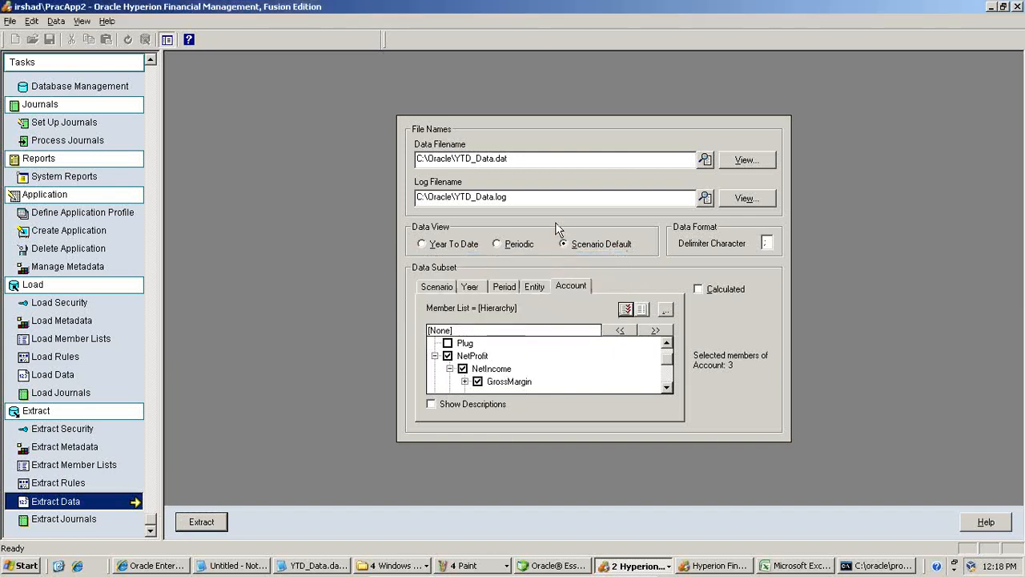
Examine the data rows of YTD_Data.dat in Notepad, then close the file.
{"action": "left_click", "coordinate": [324, 567]}
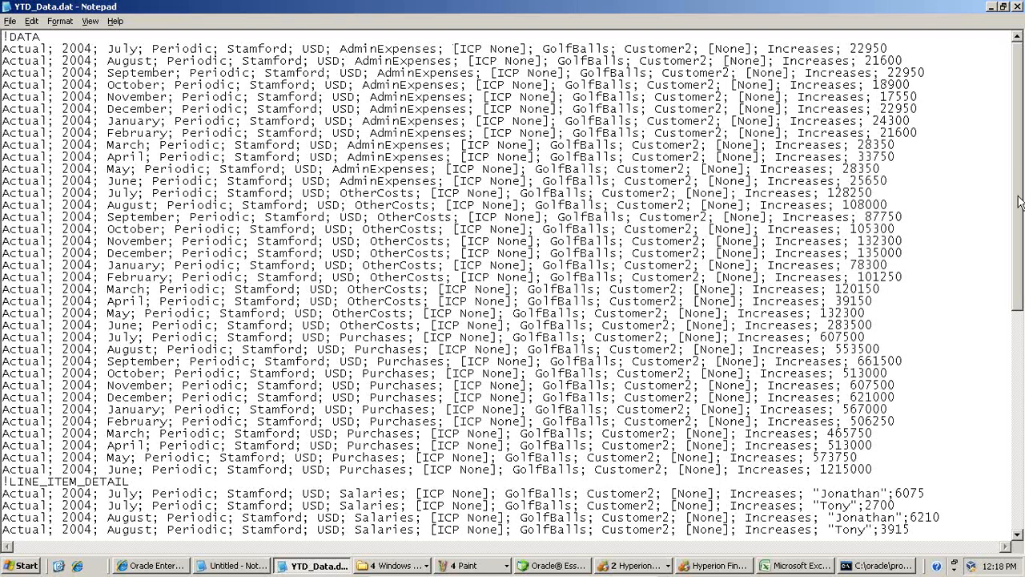
{"action": "mouse_move", "coordinate": [1019, 202]}
{"action": "left_mouse_down"}
{"action": "mouse_move", "coordinate": [1021, 380]}
{"action": "mouse_move", "coordinate": [1022, 183]}
{"action": "left_mouse_up"}
{"action": "left_click_drag", "start_coordinate": [897, 200], "coordinate": [2, 170]}
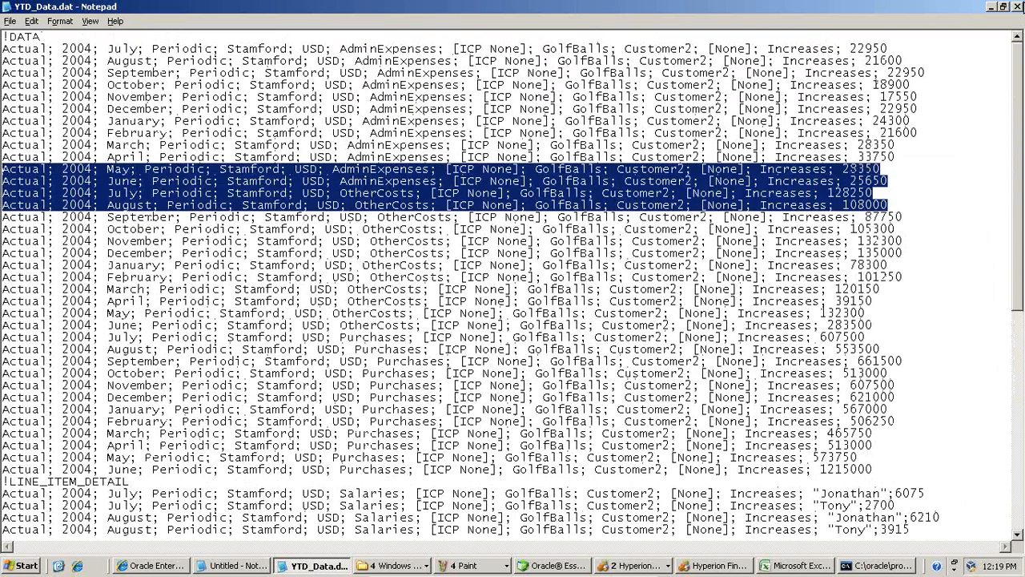
{"action": "left_click", "coordinate": [1018, 7]}
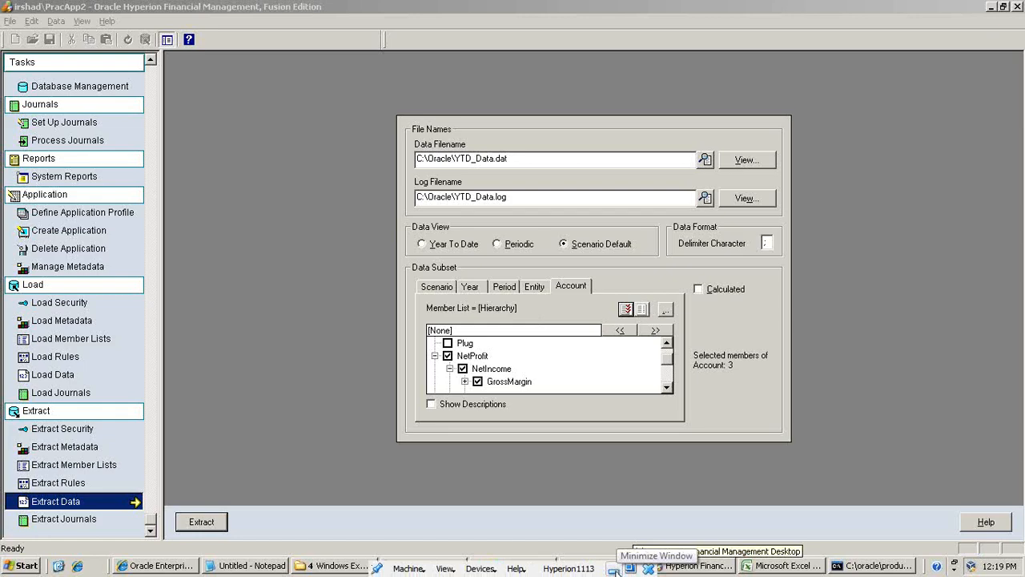
Minimize the virtual machine running Hyperion and leave the Income Statement slide.
{"action": "left_click", "coordinate": [614, 570]}
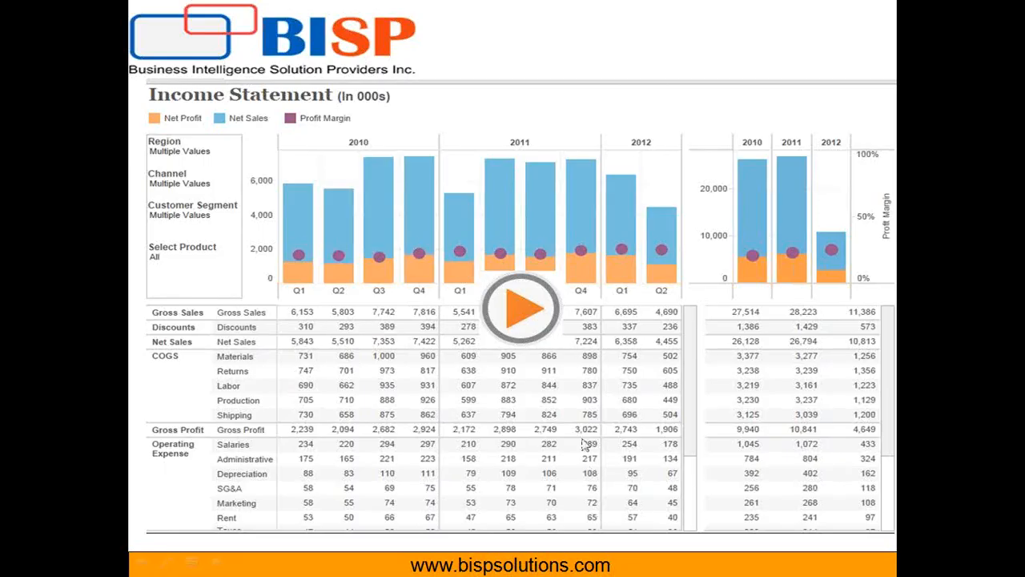
{"action": "key", "text": "super"}
{"action": "key", "text": "Escape"}
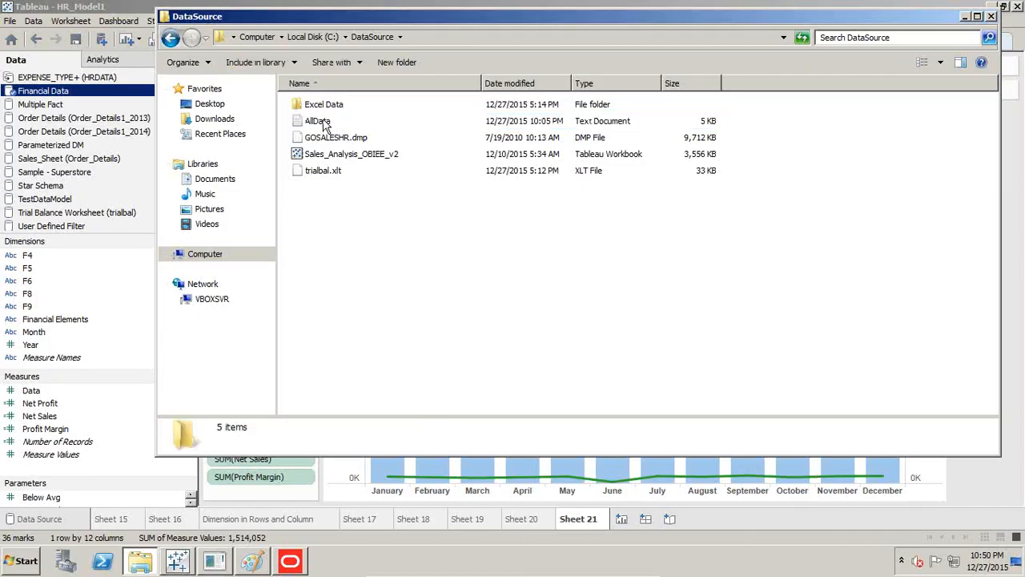
Open the AllData text file from the DataSource folder and examine its Net Profit, Net Sales and Profit Margin rows.
{"action": "double_click", "coordinate": [321, 122]}
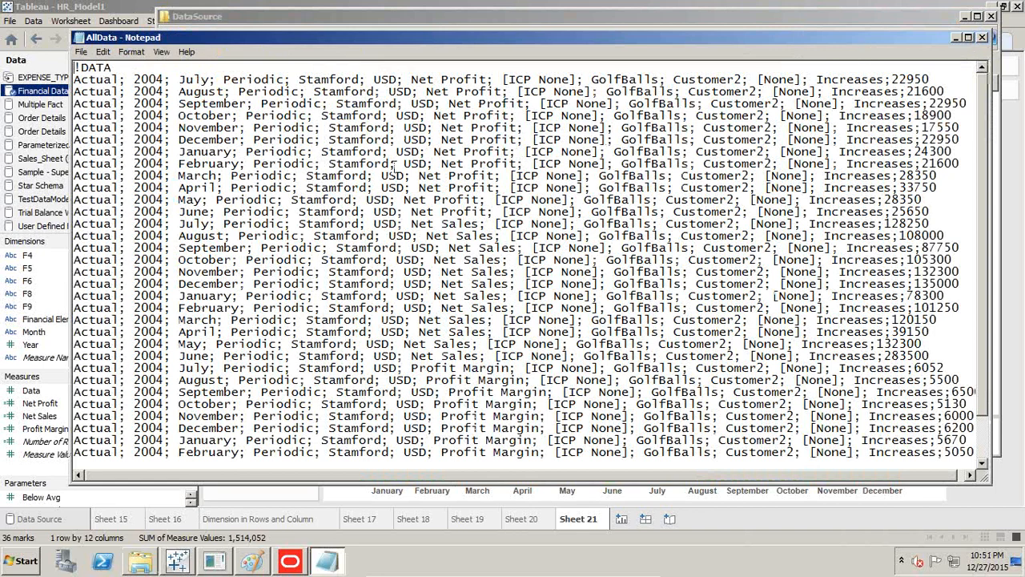
{"action": "left_click_drag", "start_coordinate": [494, 79], "coordinate": [408, 91]}
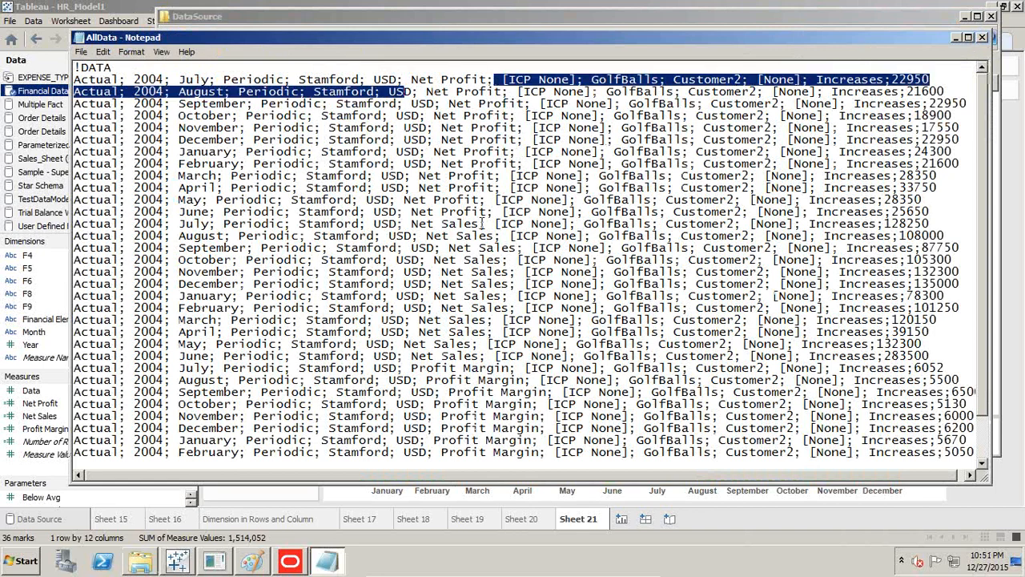
{"action": "left_click_drag", "start_coordinate": [481, 223], "coordinate": [380, 211]}
{"action": "scroll", "coordinate": [480, 284], "scroll_direction": "down", "scroll_amount": 1}
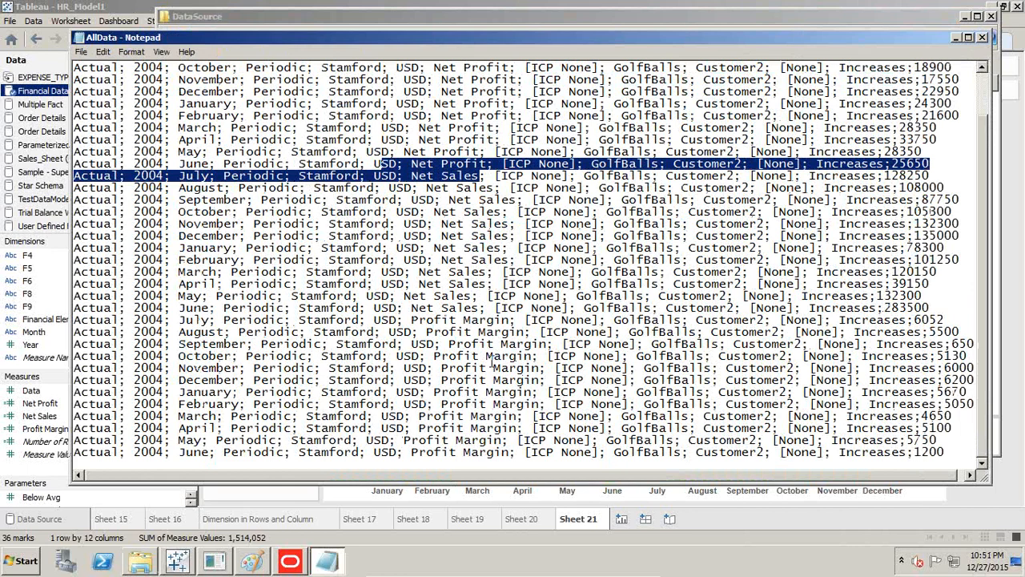
{"action": "scroll", "coordinate": [482, 325], "scroll_direction": "up", "scroll_amount": 2}
{"action": "left_click", "coordinate": [353, 193]}
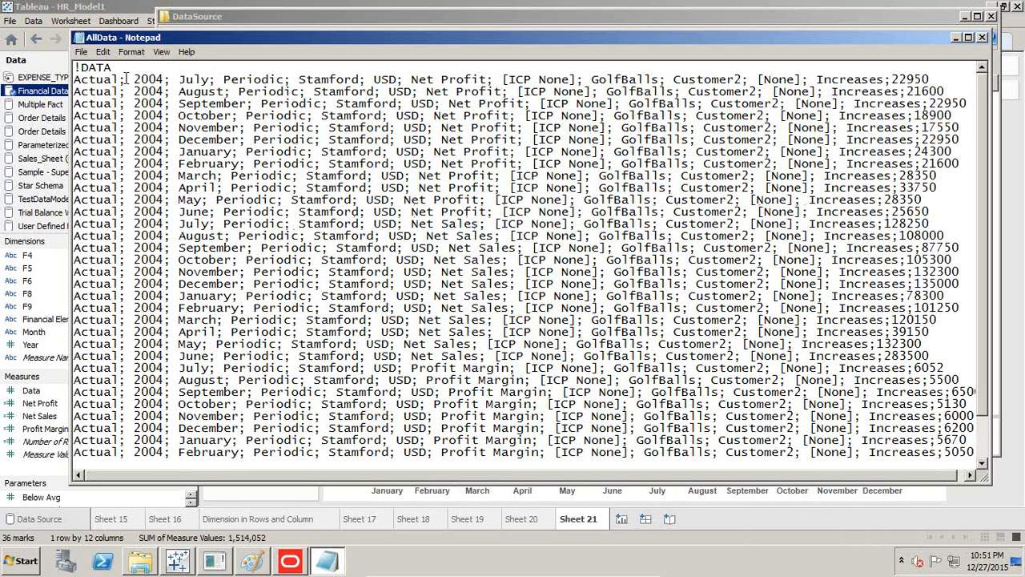
{"action": "left_click_drag", "start_coordinate": [293, 80], "coordinate": [246, 80]}
Switch to Tableau and connect to the text file AllData in C:\DataSource as a new data source.
{"action": "left_click", "coordinate": [390, 8]}
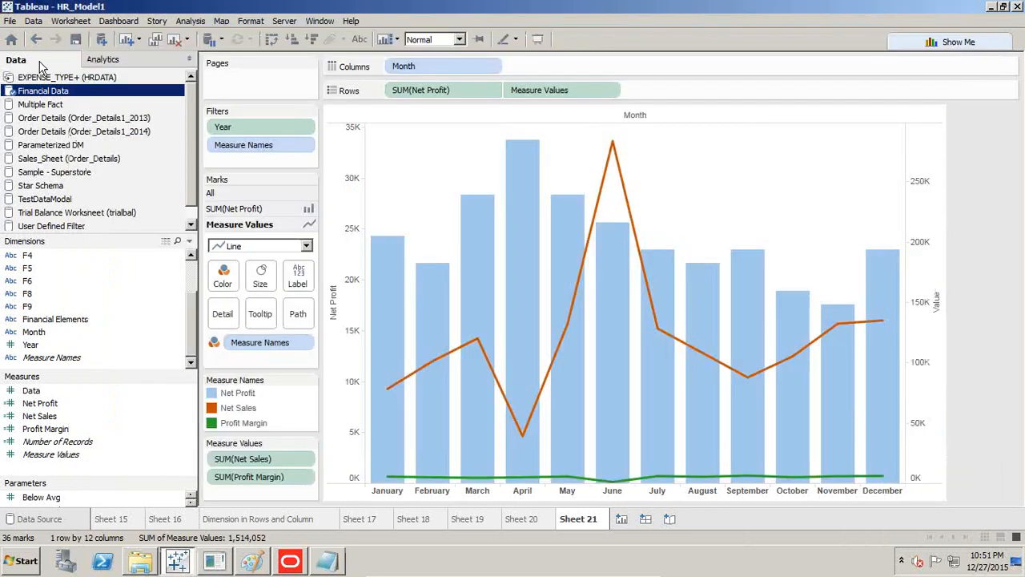
{"action": "left_click", "coordinate": [102, 40]}
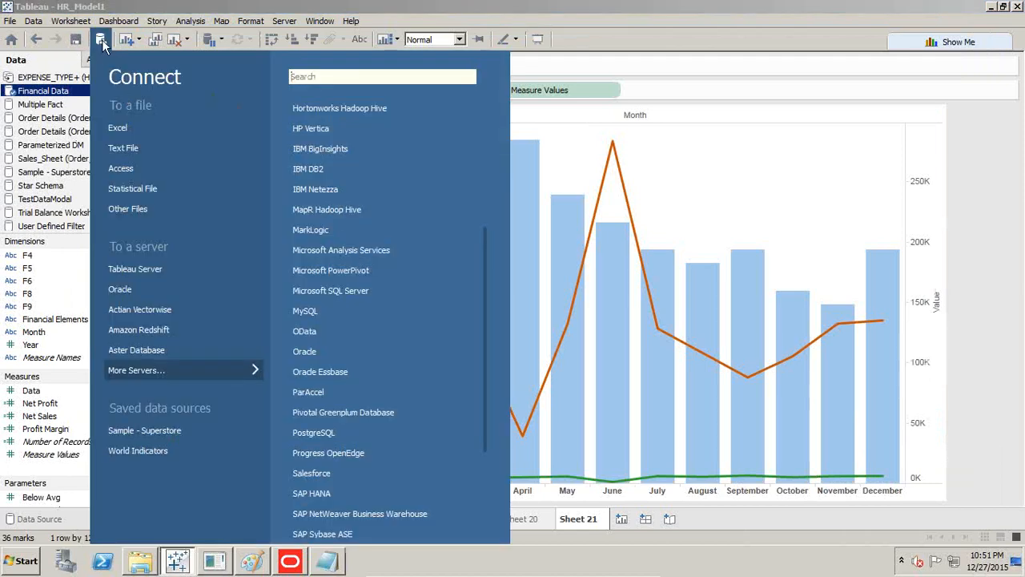
{"action": "left_click", "coordinate": [123, 149]}
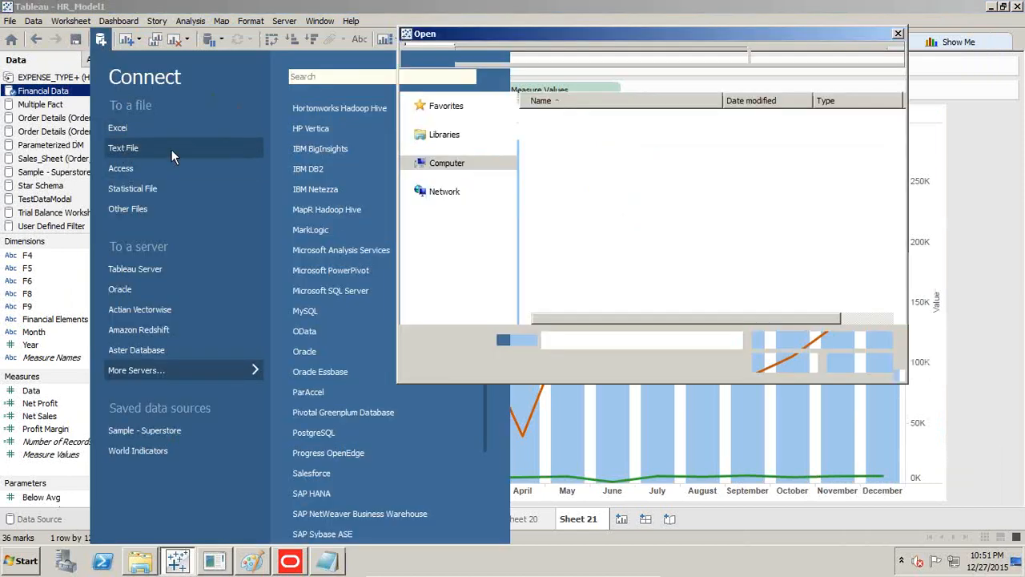
{"action": "left_click", "coordinate": [564, 141]}
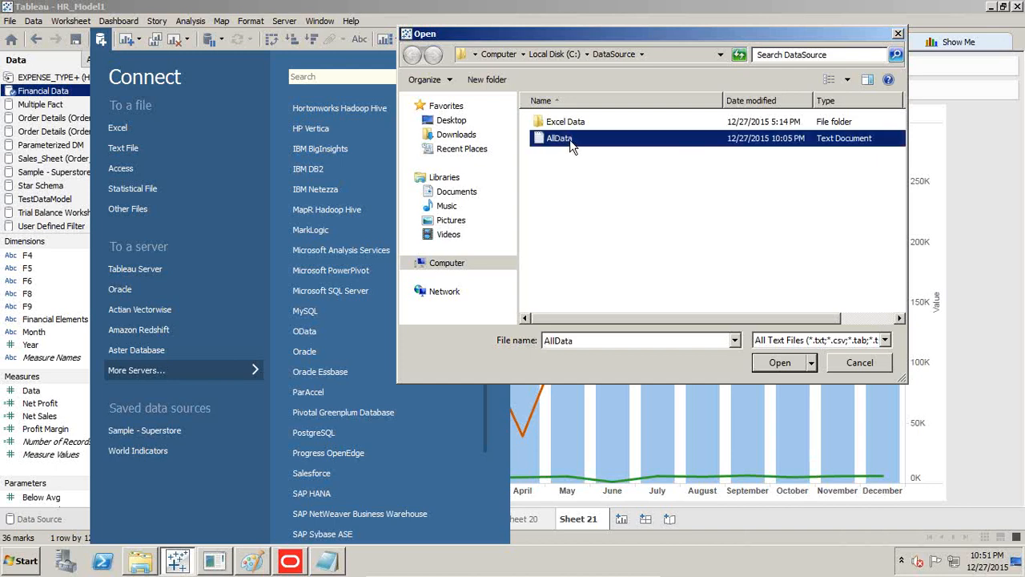
{"action": "left_click", "coordinate": [780, 365]}
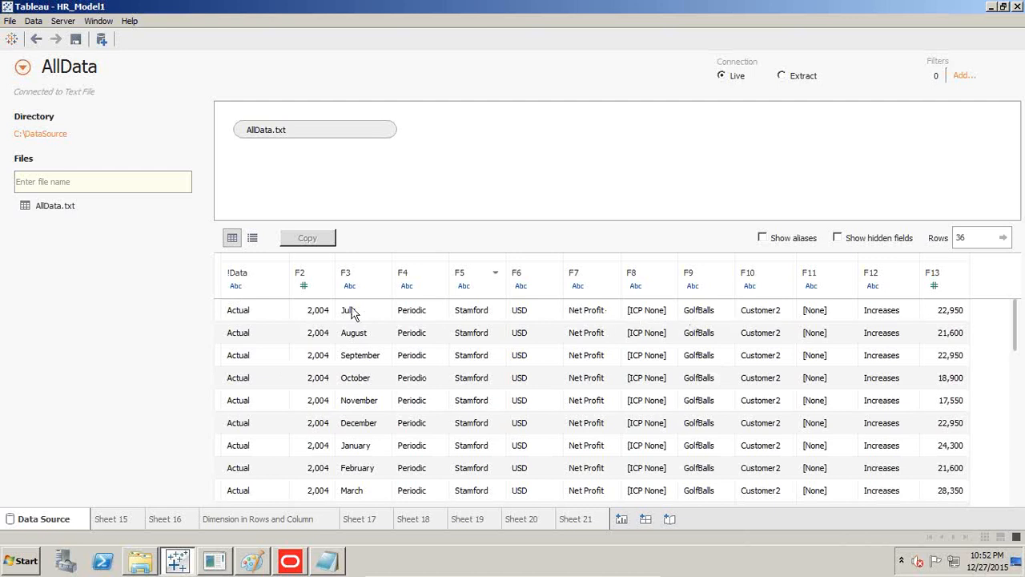
Rename the !Data field of the AllData source to Scenario.
{"action": "left_click", "coordinate": [238, 274]}
{"action": "right_click", "coordinate": [238, 274]}
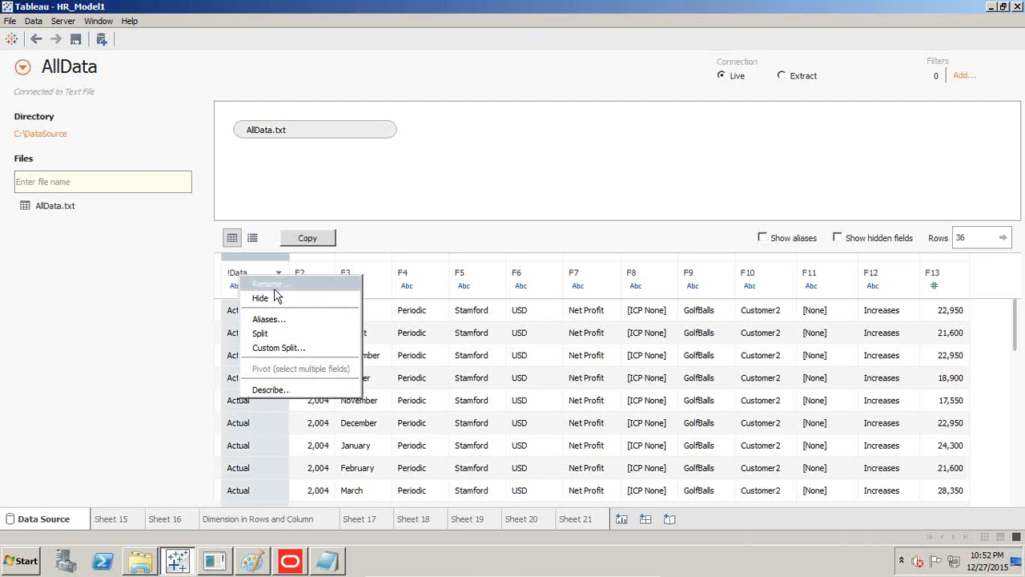
{"action": "left_click", "coordinate": [272, 285]}
{"action": "type", "text": "Ac"}
{"action": "key", "text": "BackSpace"}
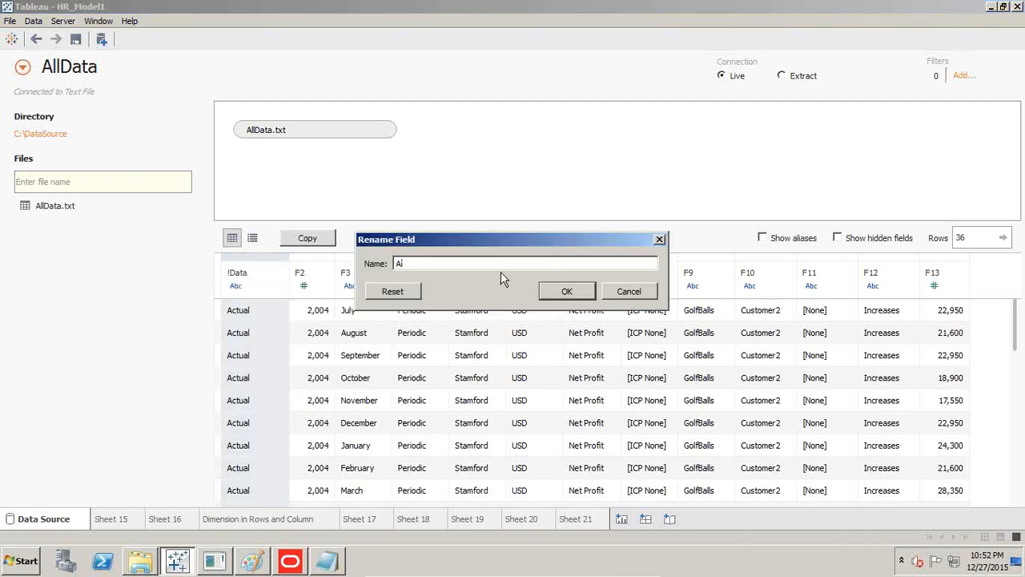
{"action": "key", "text": "BackSpace"}
{"action": "type", "text": "Scenario"}
{"action": "key", "text": "Return"}
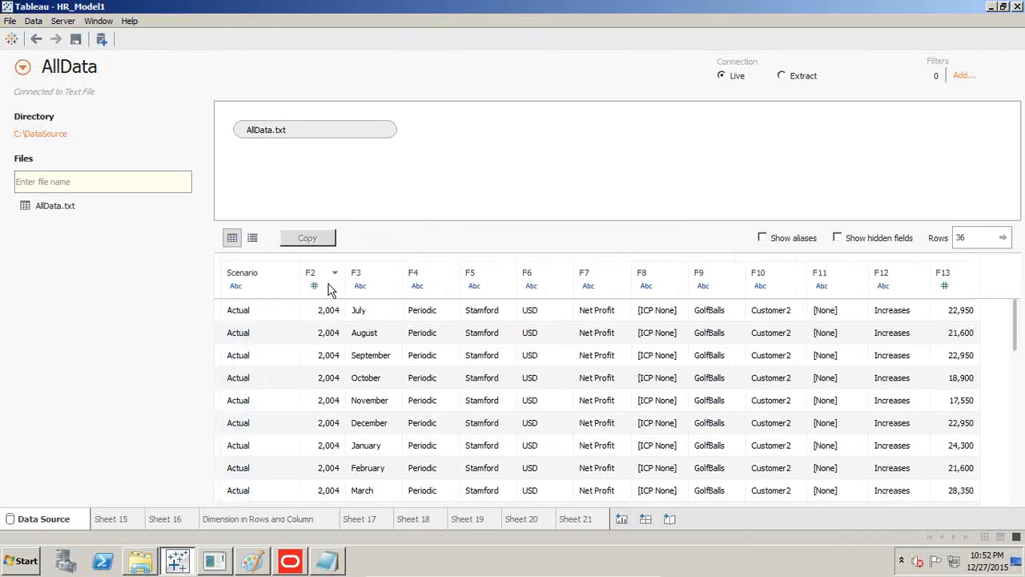
Rename field F2 to Year and field F3 to Period.
{"action": "left_click", "coordinate": [335, 273]}
{"action": "left_click", "coordinate": [348, 288]}
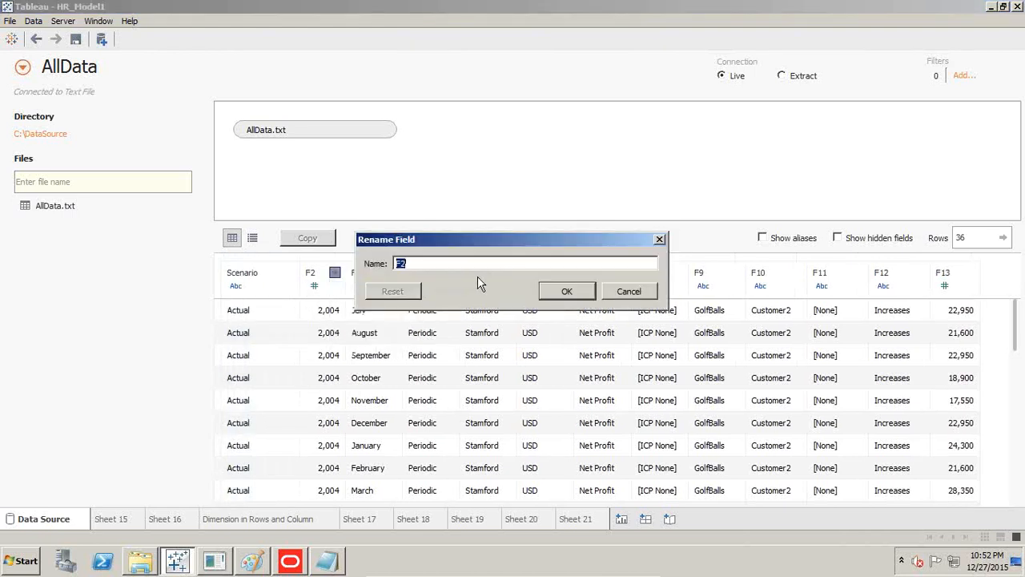
{"action": "type", "text": "Year"}
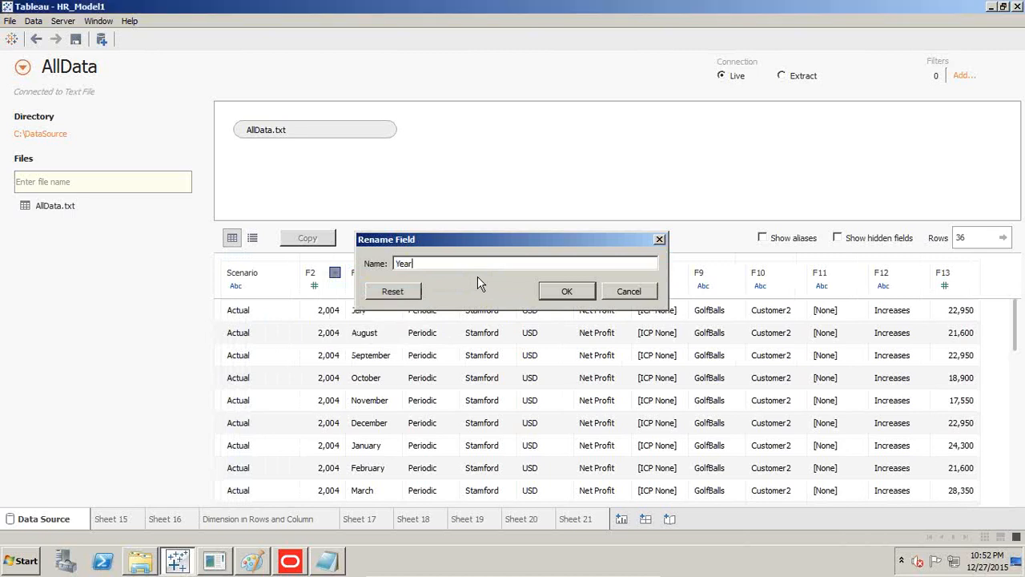
{"action": "key", "text": "Return"}
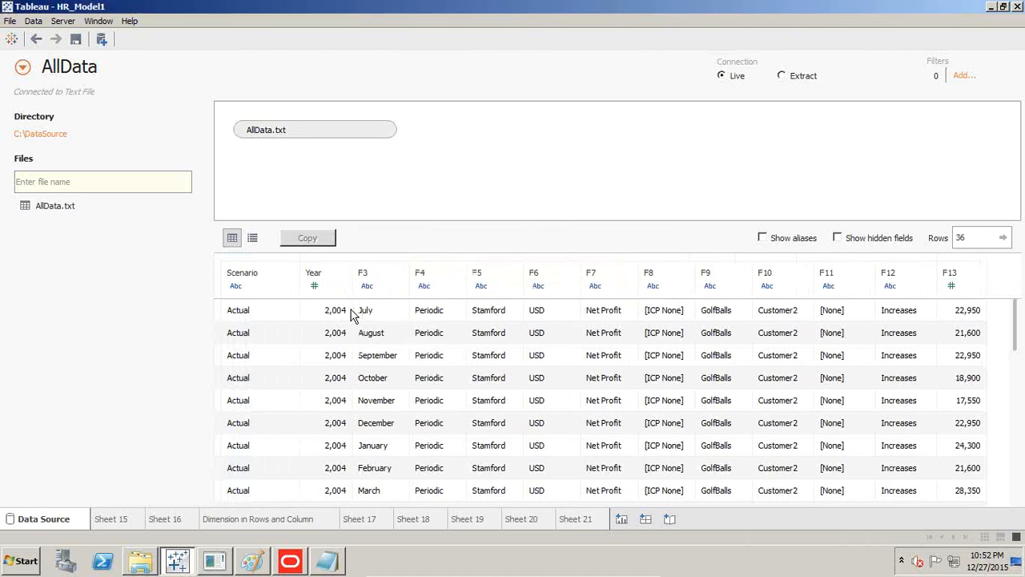
{"action": "left_click", "coordinate": [398, 273]}
{"action": "left_click", "coordinate": [422, 289]}
{"action": "type", "text": "Period"}
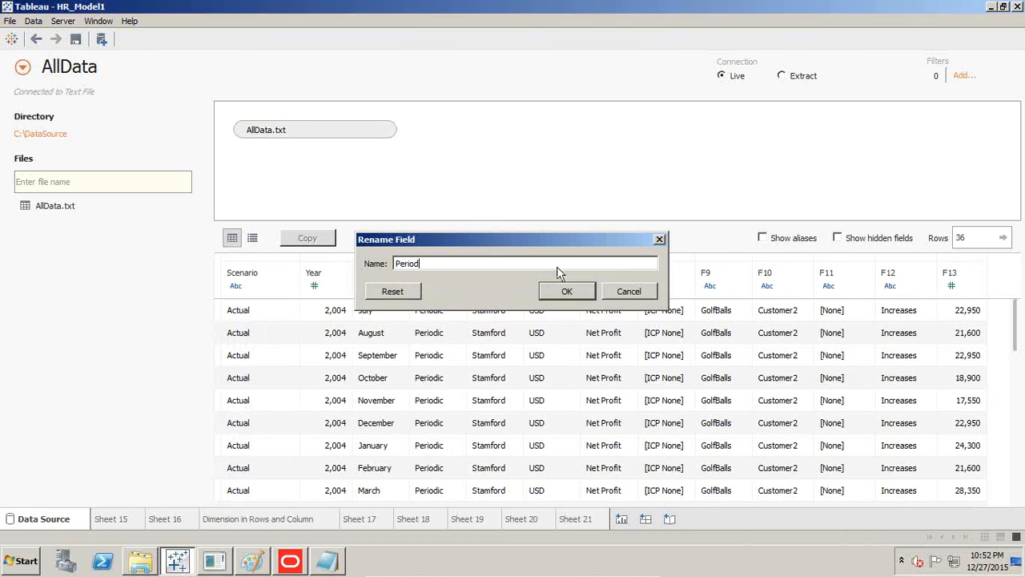
{"action": "key", "text": "Return"}
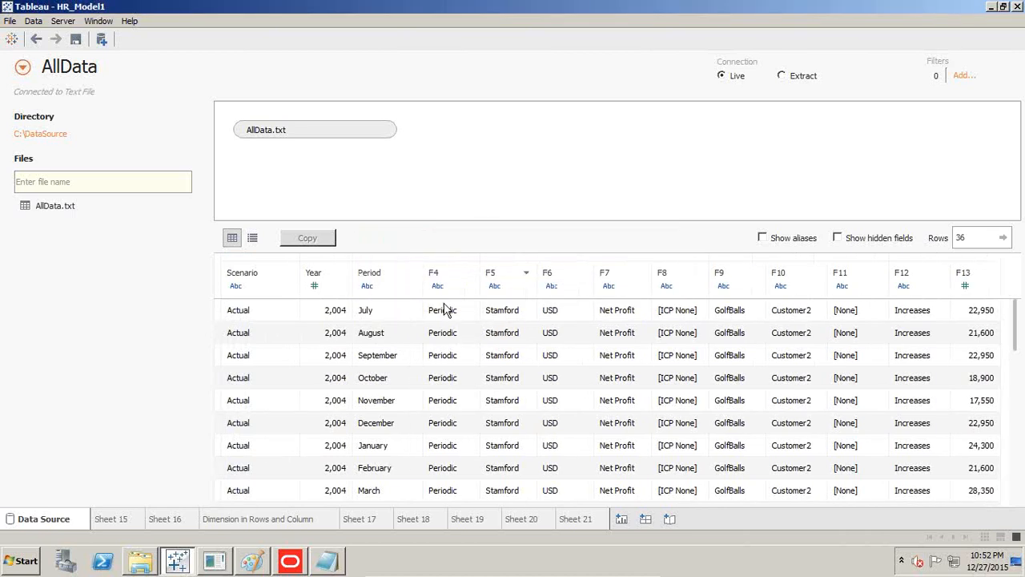
Rename field F4 to View and field F5 to Entity.
{"action": "left_click", "coordinate": [470, 272]}
{"action": "left_click", "coordinate": [478, 290]}
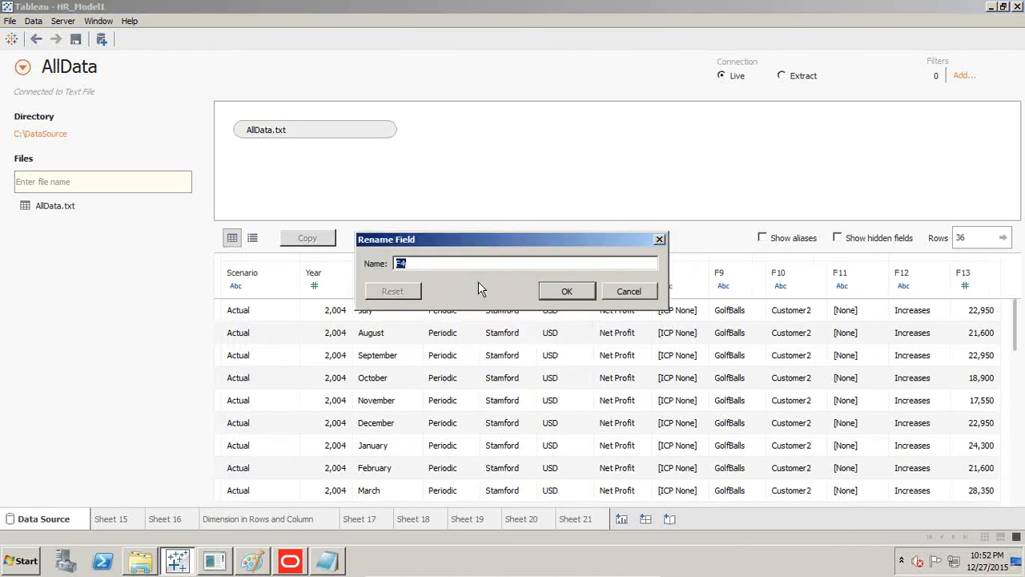
{"action": "type", "text": "View"}
{"action": "key", "text": "Return"}
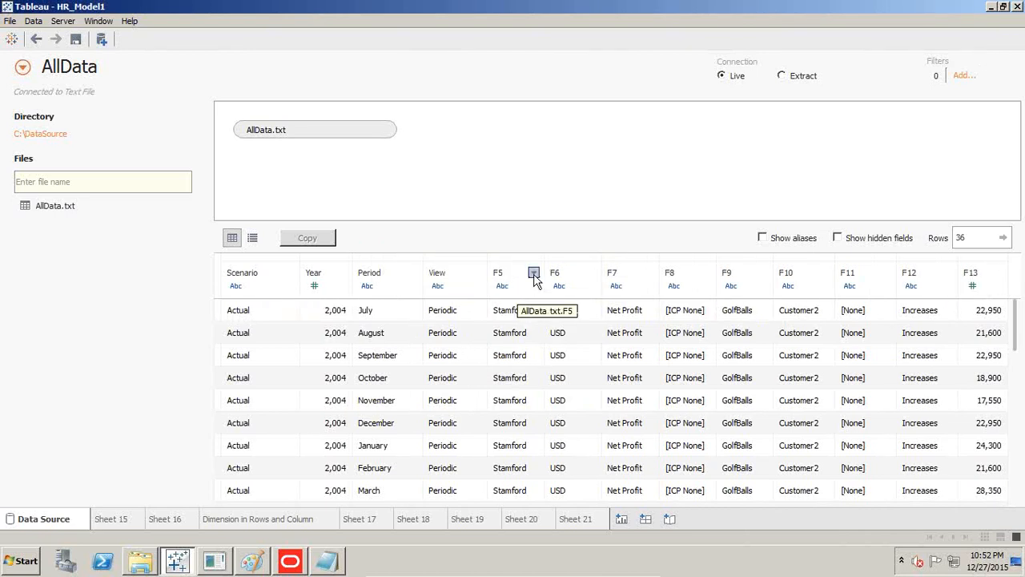
{"action": "left_click", "coordinate": [533, 273]}
{"action": "left_click", "coordinate": [556, 290]}
{"action": "type", "text": "E"}
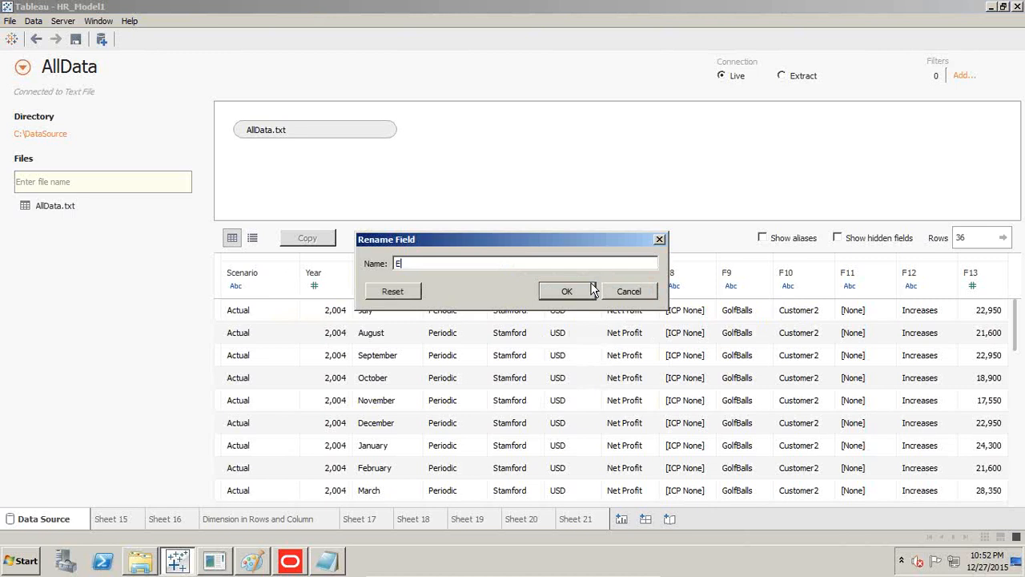
{"action": "type", "text": "ntity"}
{"action": "left_click", "coordinate": [591, 290]}
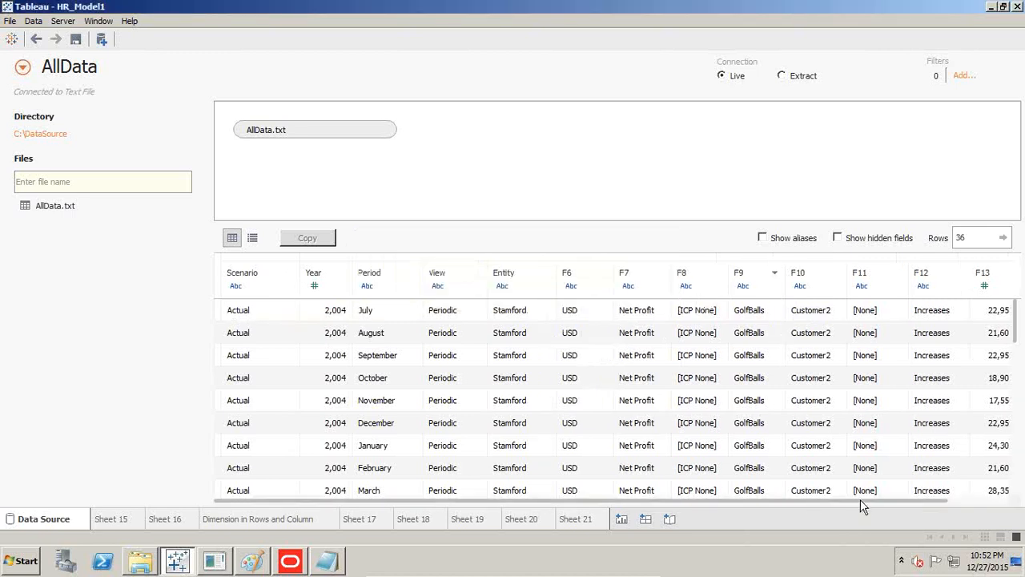
Rename field F13 of the AllData source to Financial Element.
{"action": "left_click_drag", "start_coordinate": [860, 501], "coordinate": [910, 502]}
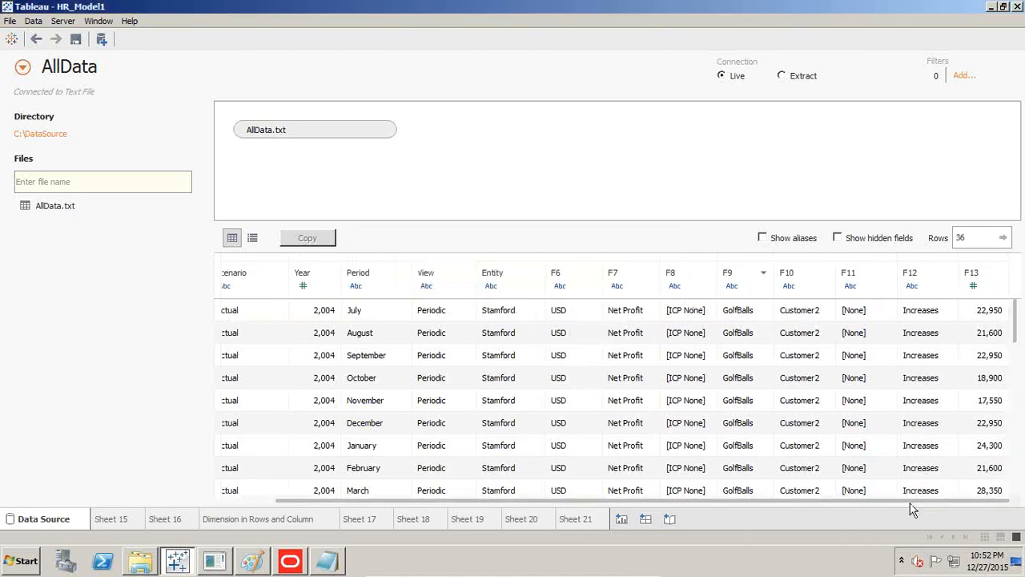
{"action": "left_click", "coordinate": [979, 278]}
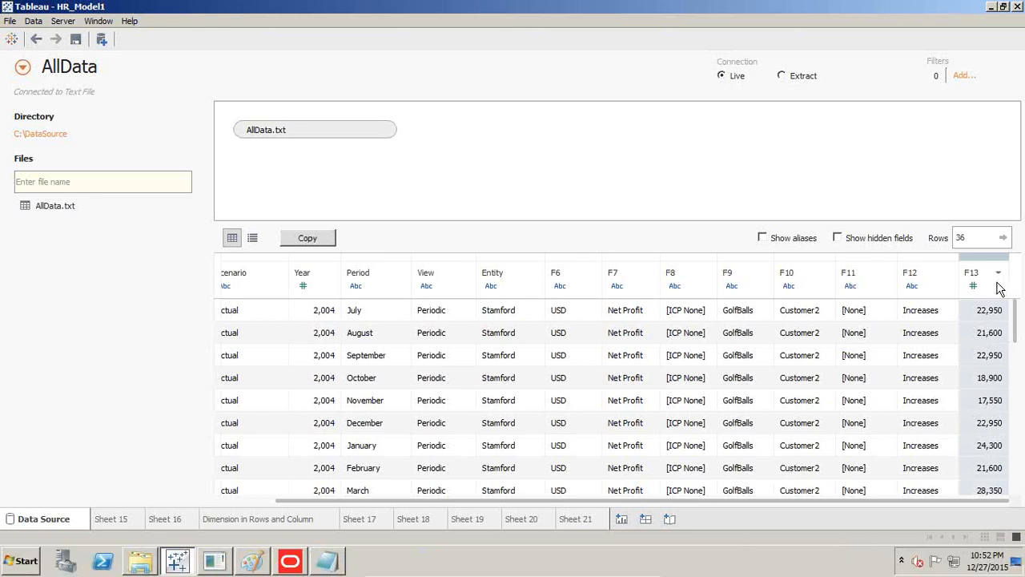
{"action": "left_click", "coordinate": [999, 281]}
{"action": "left_click", "coordinate": [980, 293]}
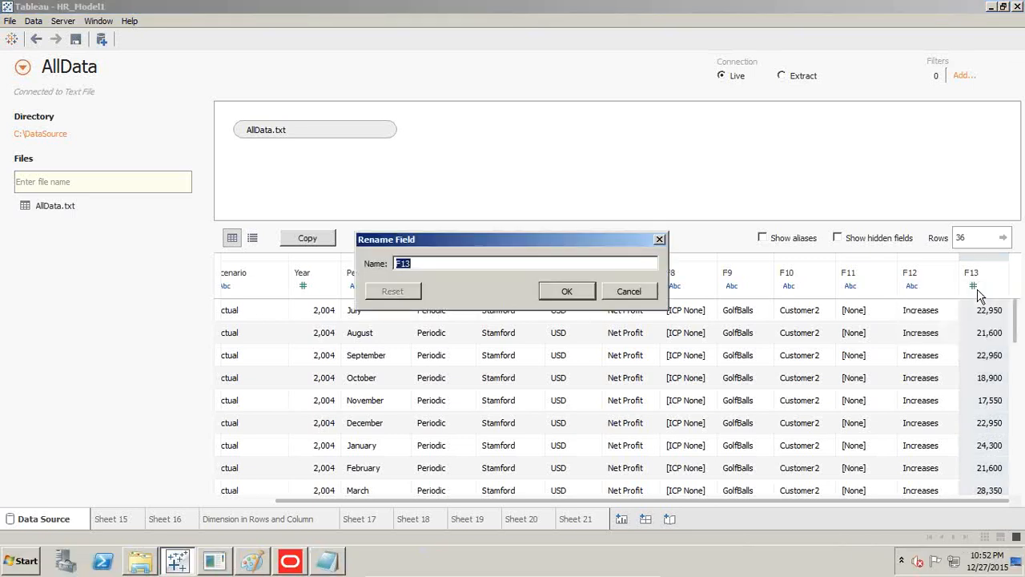
{"action": "type", "text": "Financial Element"}
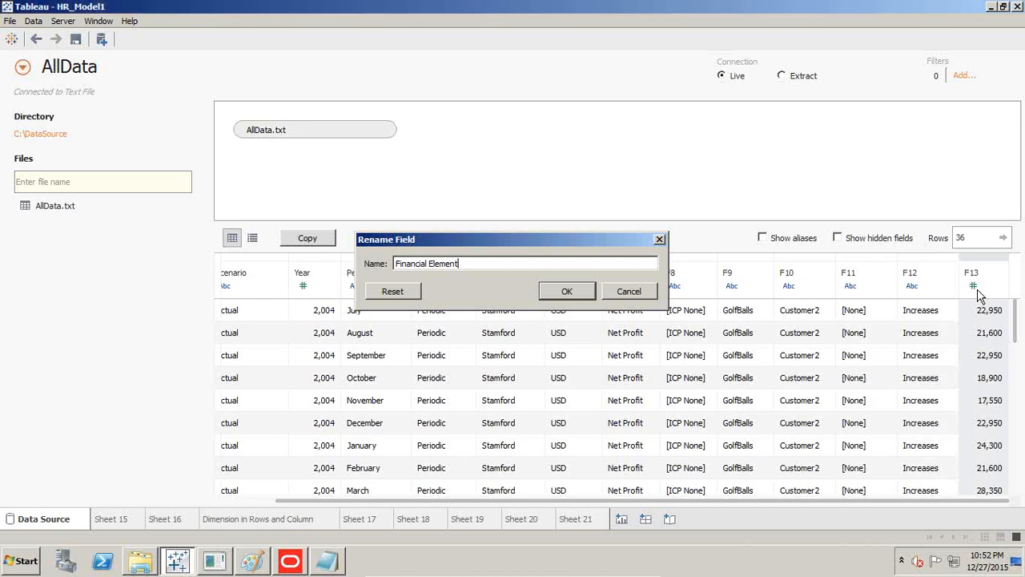
{"action": "key", "text": "Return"}
Rename the AllData data source to Income Statement.
{"action": "left_click", "coordinate": [106, 65]}
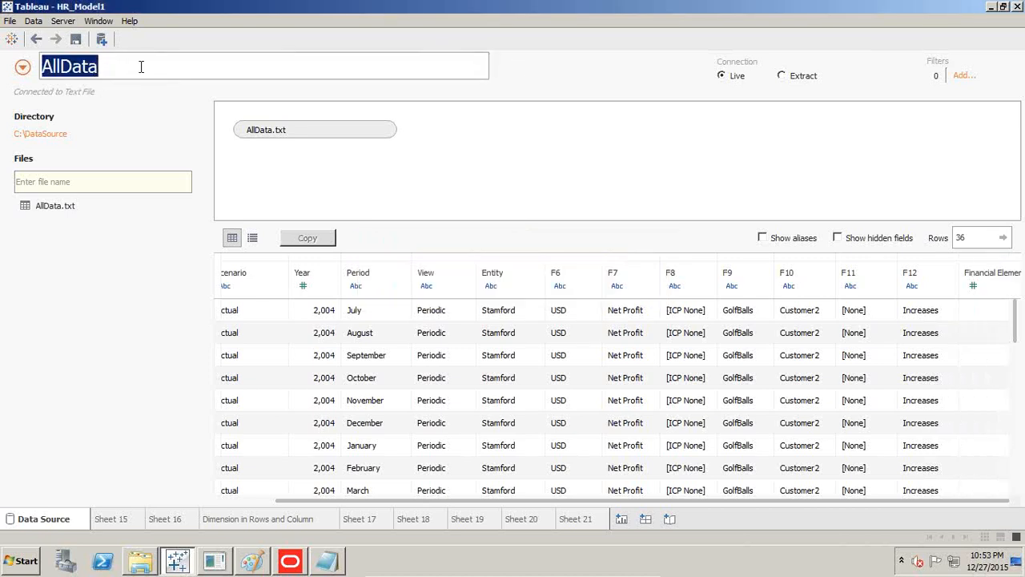
{"action": "type", "text": "Incom"}
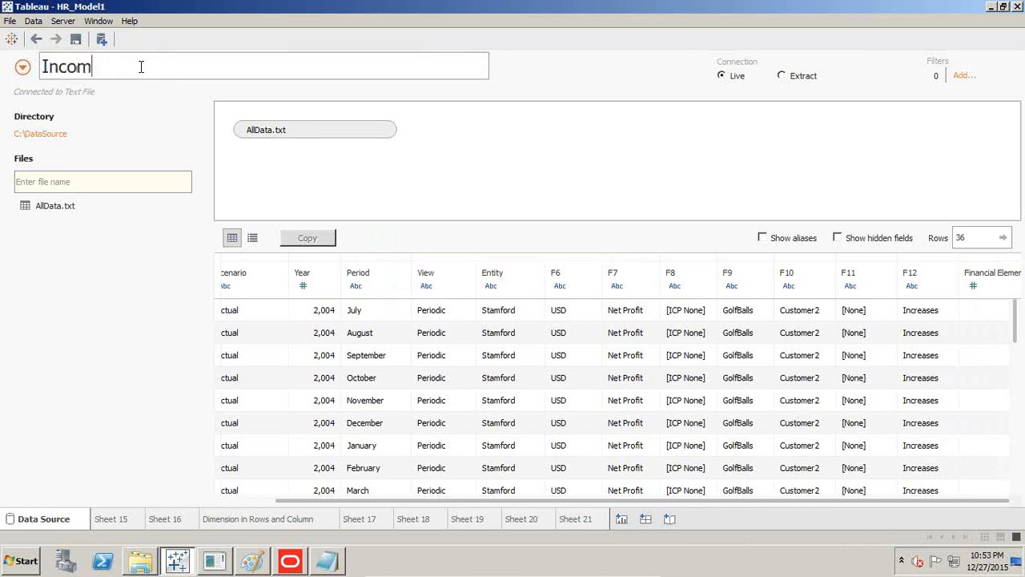
{"action": "type", "text": "e Statement"}
{"action": "key", "text": "Return"}
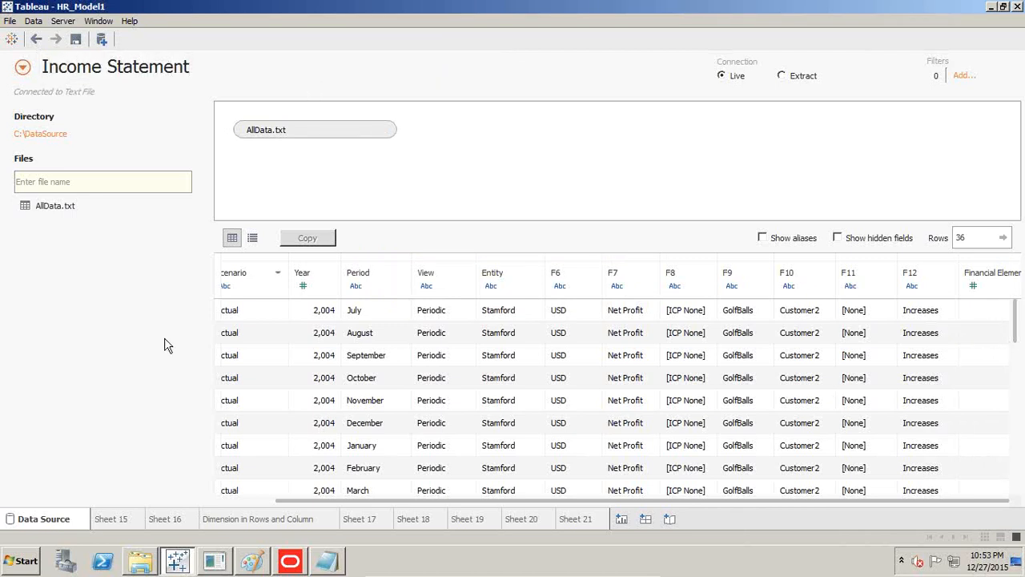
Add a new worksheet and convert the Year measure of Income Statement to a dimension.
{"action": "left_click", "coordinate": [622, 518]}
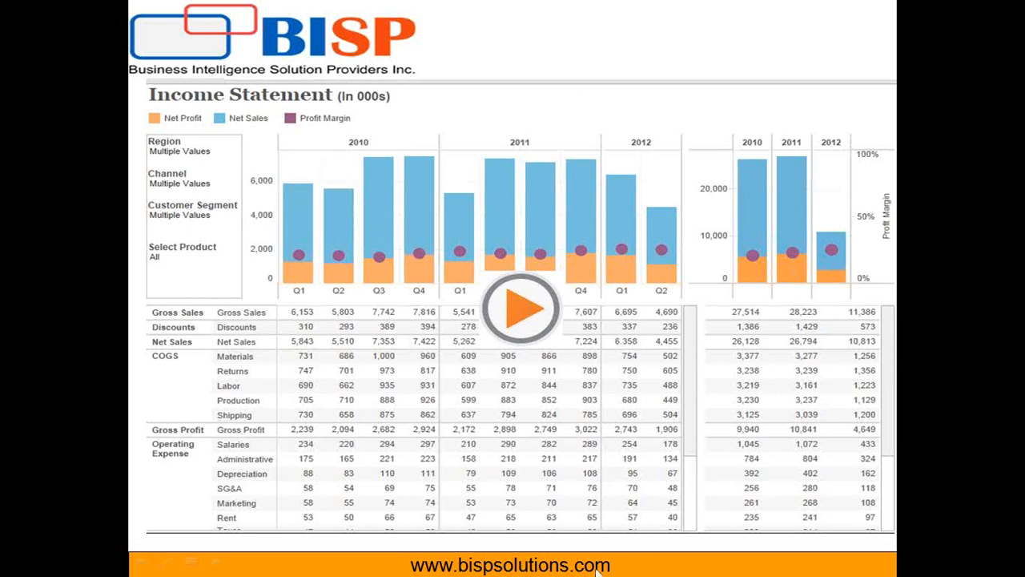
{"action": "key", "text": "super"}
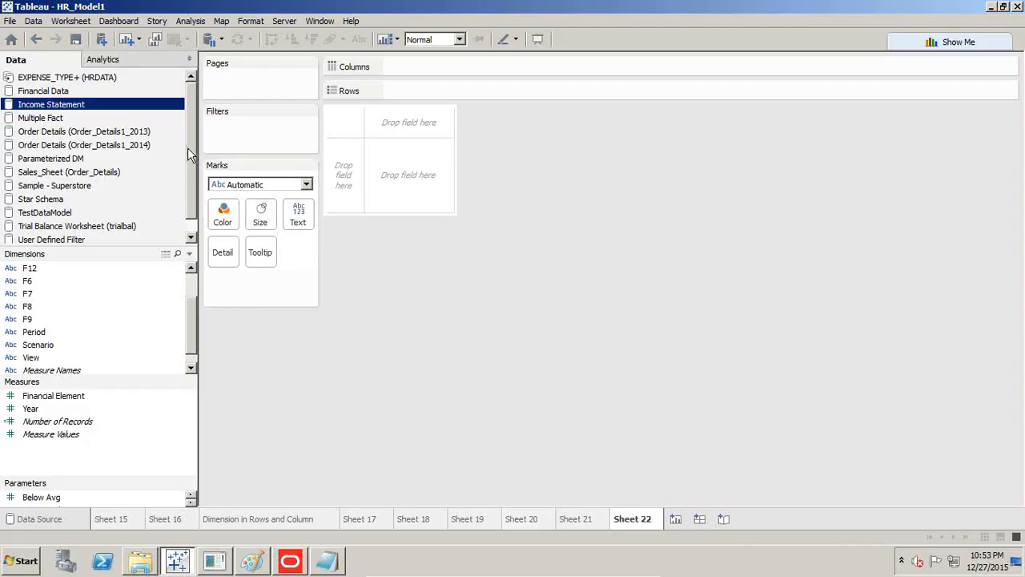
{"action": "left_click_drag", "start_coordinate": [189, 131], "coordinate": [166, 137]}
{"action": "mouse_move", "coordinate": [192, 339]}
{"action": "left_mouse_down"}
{"action": "mouse_move", "coordinate": [192, 296]}
{"action": "mouse_move", "coordinate": [184, 349]}
{"action": "left_mouse_up"}
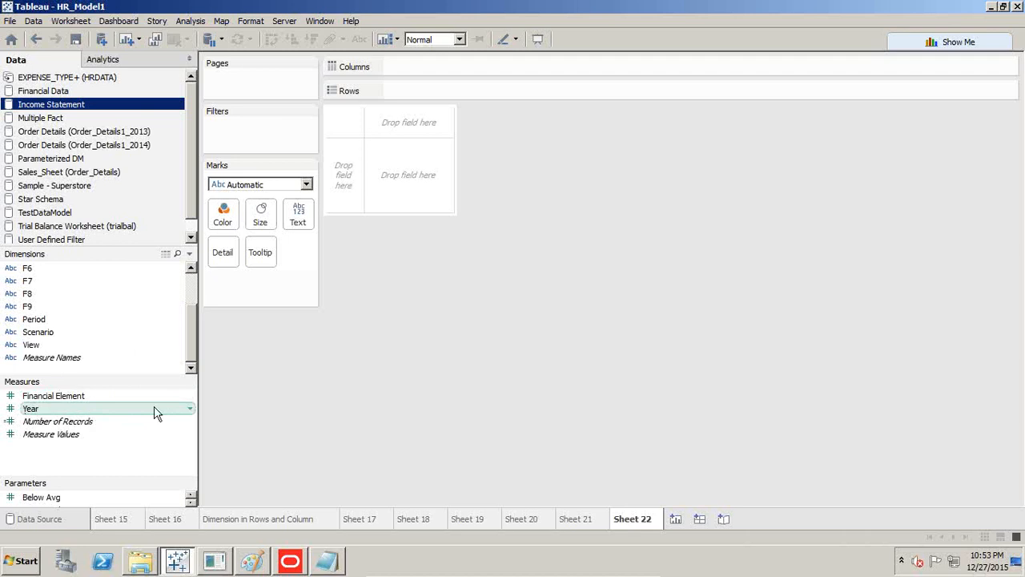
{"action": "left_click", "coordinate": [190, 409]}
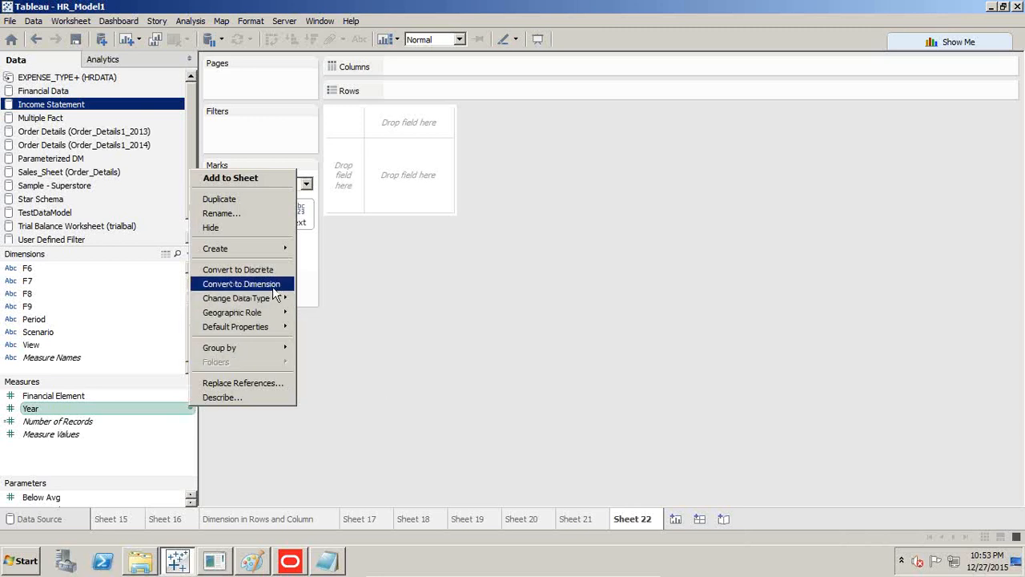
{"action": "left_click", "coordinate": [275, 293]}
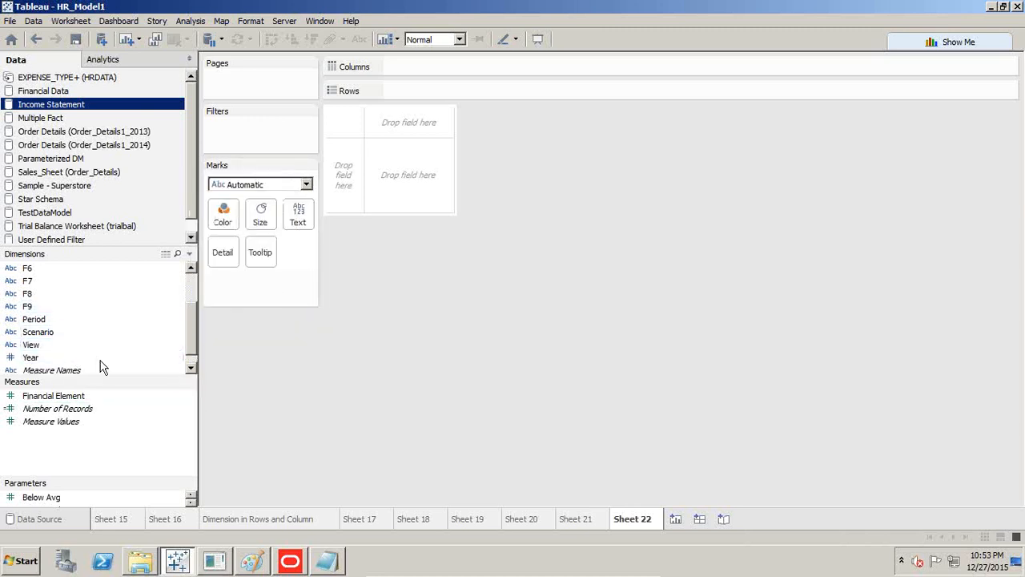
Build a bar chart with the sum of Financial Element on Rows and Period on Columns.
{"action": "left_click", "coordinate": [189, 397]}
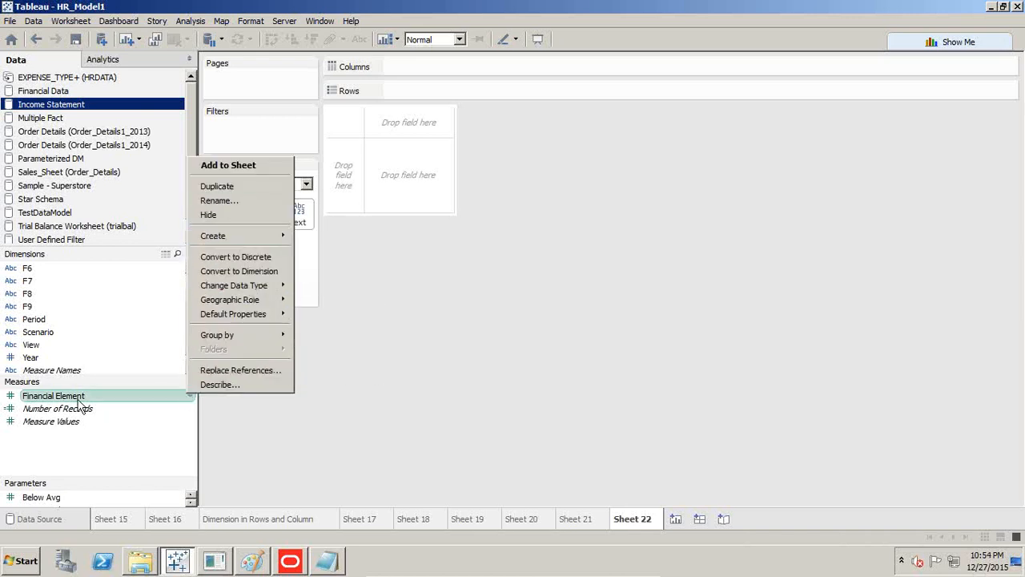
{"action": "mouse_move", "coordinate": [80, 399]}
{"action": "left_mouse_down"}
{"action": "mouse_move", "coordinate": [287, 255]}
{"action": "mouse_move", "coordinate": [345, 176]}
{"action": "mouse_move", "coordinate": [362, 237]}
{"action": "left_mouse_up"}
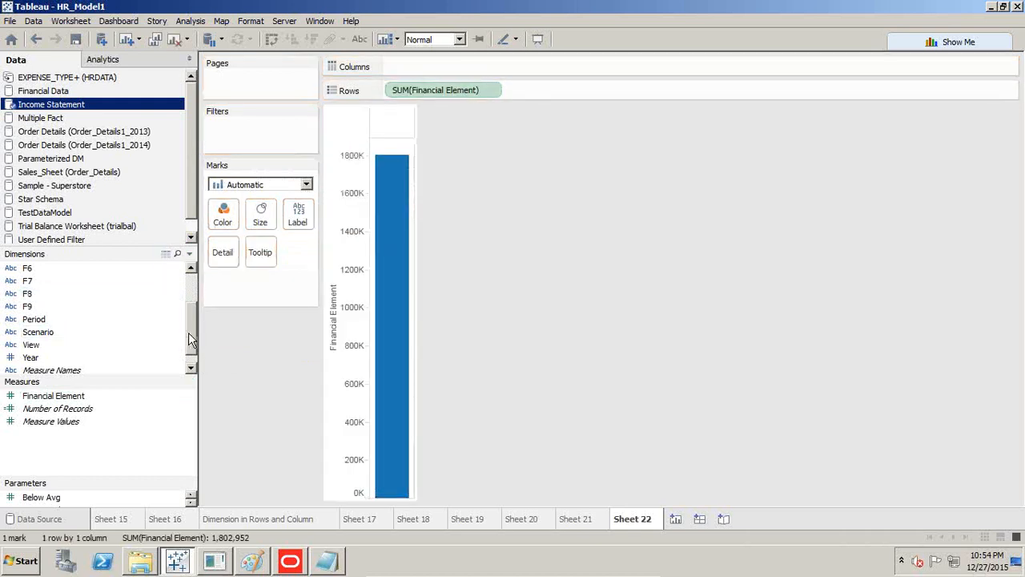
{"action": "scroll", "coordinate": [191, 321], "scroll_direction": "up", "scroll_amount": 2}
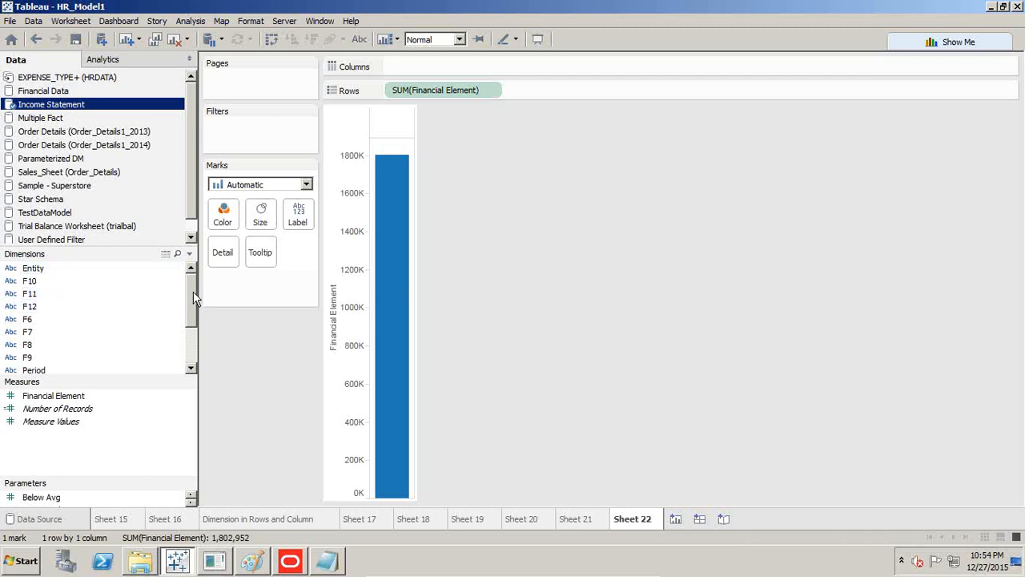
{"action": "scroll", "coordinate": [189, 338], "scroll_direction": "down", "scroll_amount": 2}
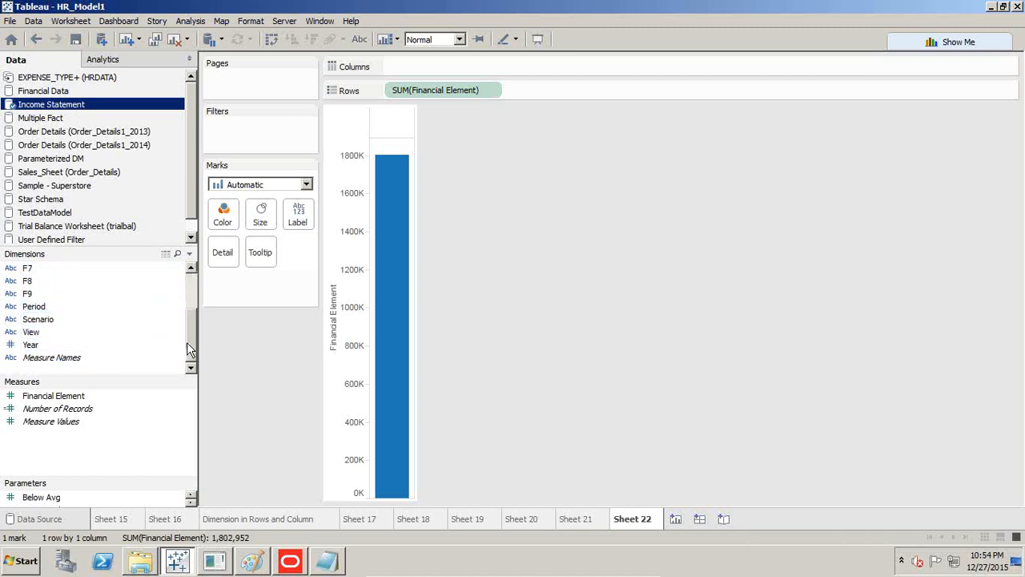
{"action": "mouse_move", "coordinate": [186, 342]}
{"action": "left_mouse_down"}
{"action": "mouse_move", "coordinate": [191, 290]}
{"action": "mouse_move", "coordinate": [195, 344]}
{"action": "left_mouse_up"}
{"action": "scroll", "coordinate": [190, 331], "scroll_direction": "up", "scroll_amount": 1}
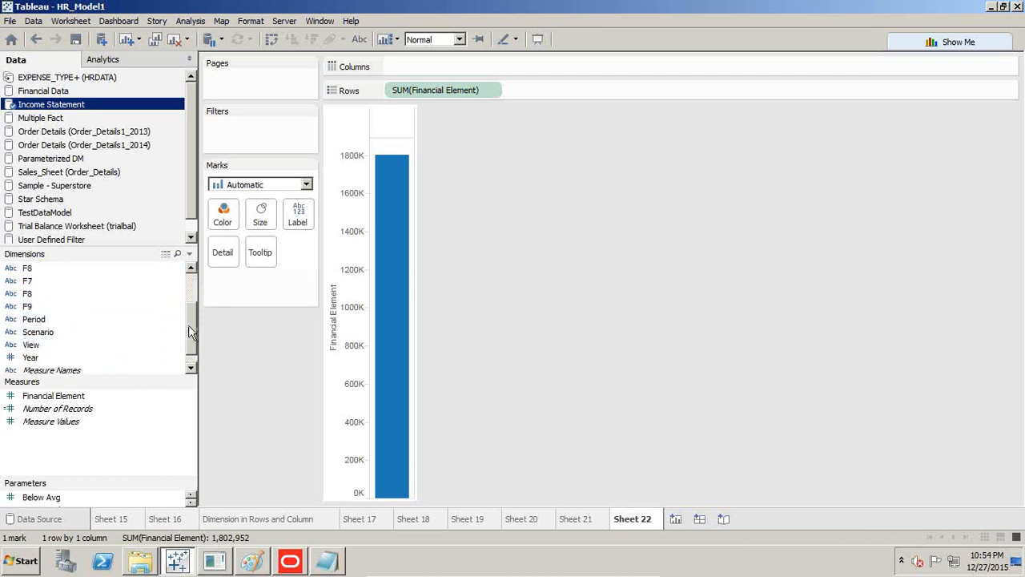
{"action": "mouse_move", "coordinate": [48, 321]}
{"action": "left_mouse_down"}
{"action": "mouse_move", "coordinate": [423, 88]}
{"action": "mouse_move", "coordinate": [387, 66]}
{"action": "left_mouse_up"}
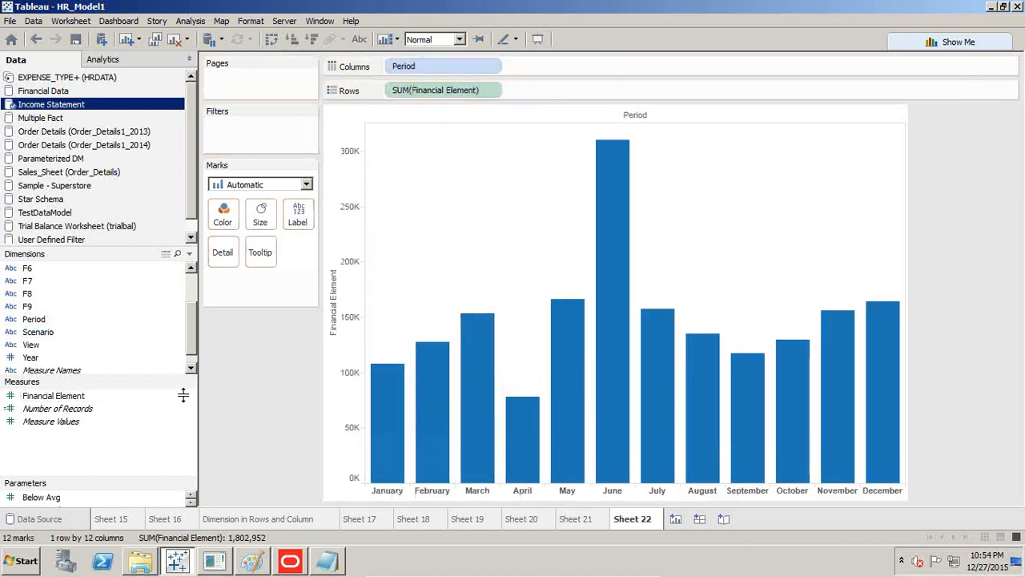
Open the AllData text file in Notepad, examine its amount and account columns, and return to Tableau.
{"action": "left_click", "coordinate": [143, 563]}
{"action": "double_click", "coordinate": [332, 117]}
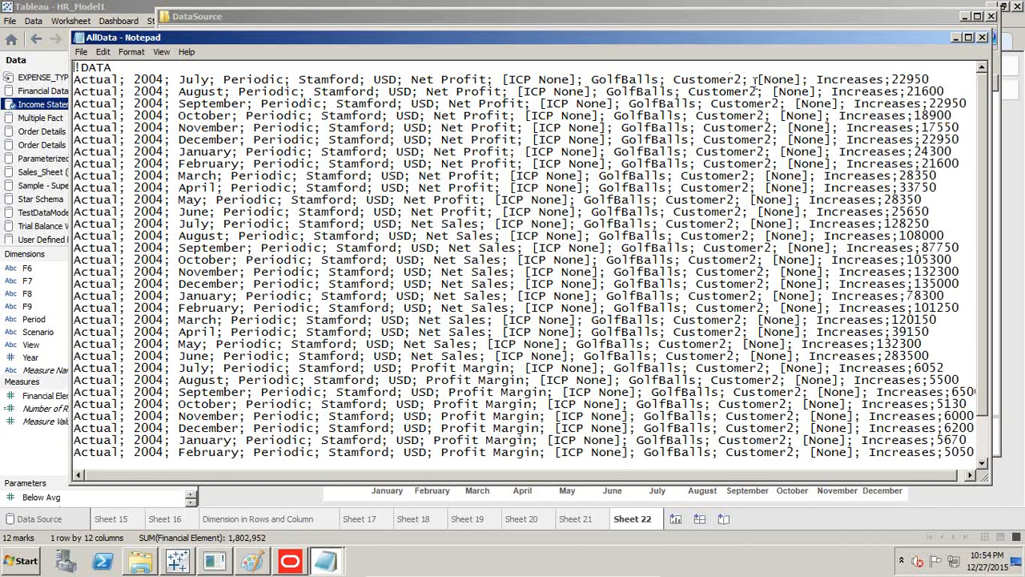
{"action": "left_click_drag", "start_coordinate": [899, 80], "coordinate": [932, 80]}
{"action": "left_click_drag", "start_coordinate": [410, 80], "coordinate": [494, 80]}
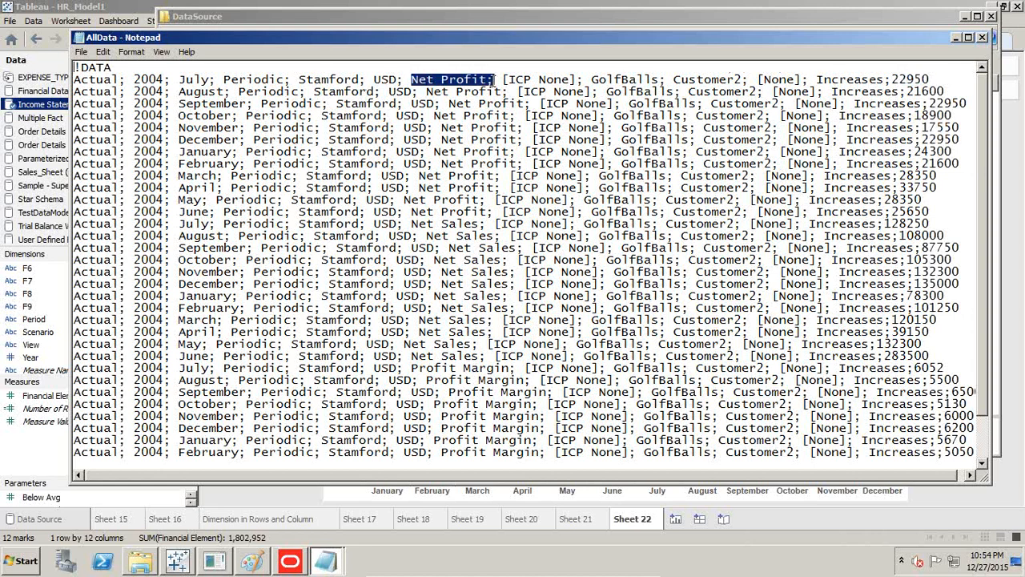
{"action": "left_click", "coordinate": [982, 36]}
{"action": "left_click", "coordinate": [96, 7]}
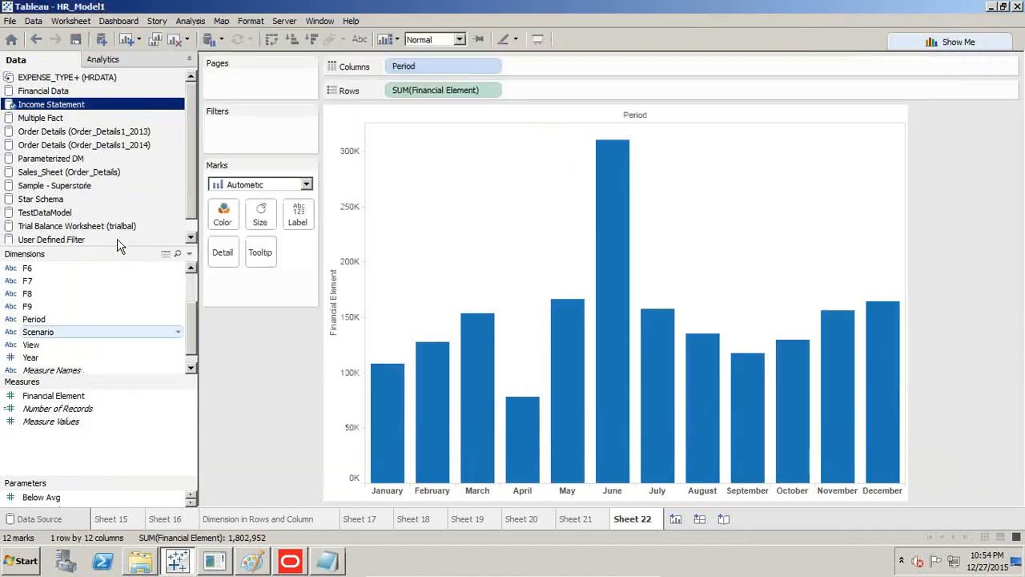
Rename the Financial Element measure to Data.
{"action": "left_click", "coordinate": [190, 396]}
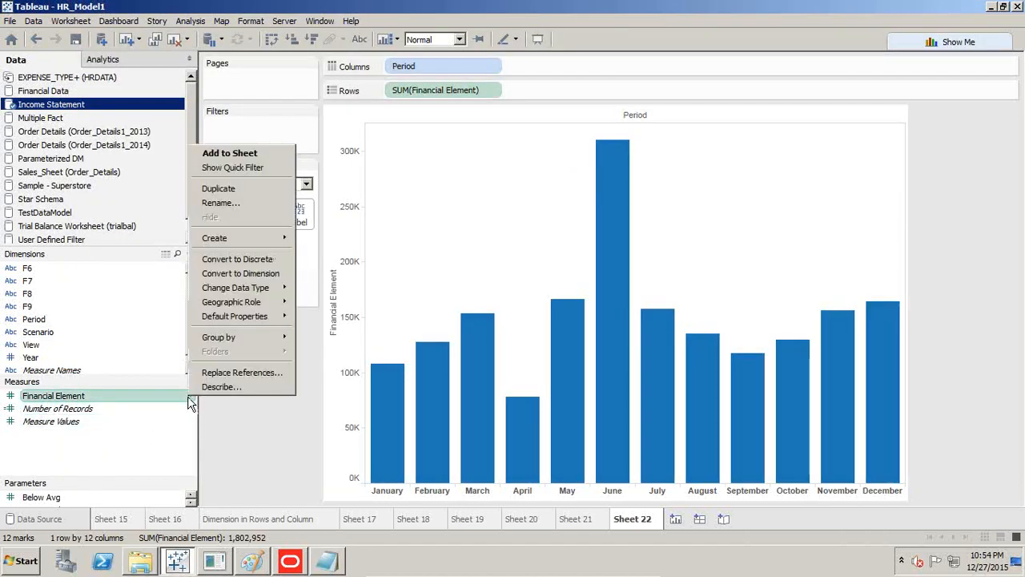
{"action": "left_click", "coordinate": [238, 198]}
{"action": "type", "text": "Data"}
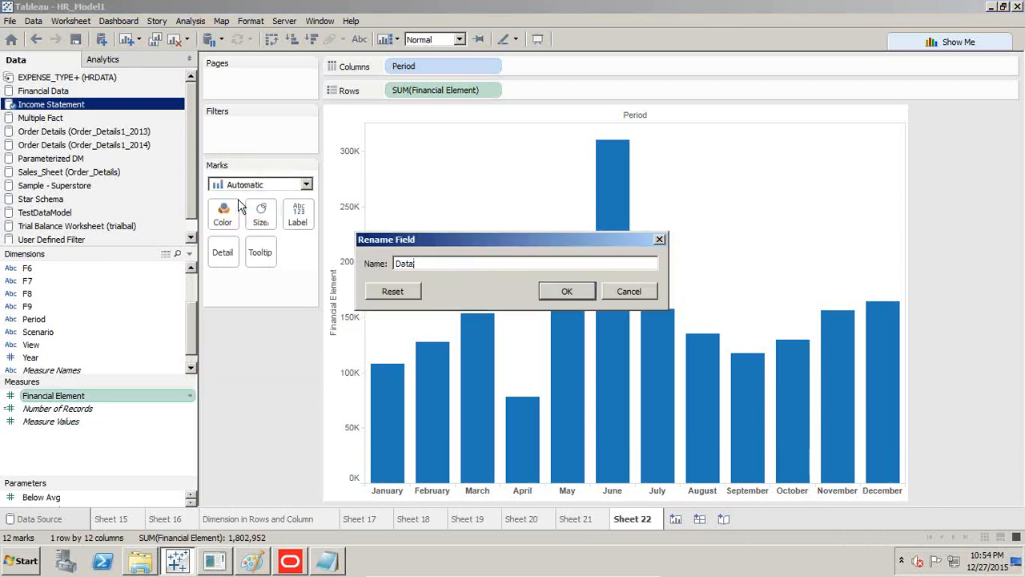
{"action": "key", "text": "Return"}
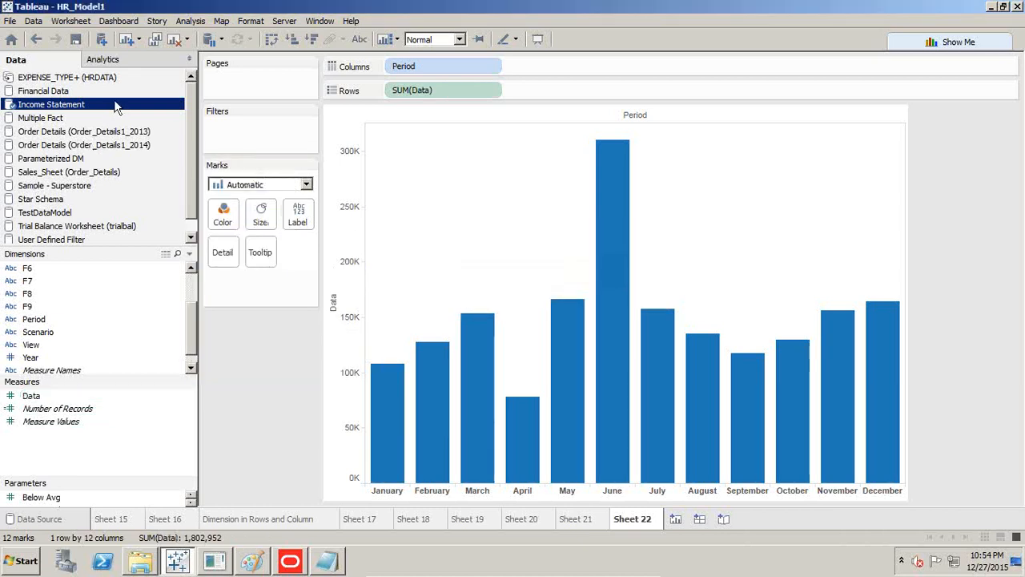
In the Income Statement data source, rename field F7 to Financial Element and check its rows.
{"action": "double_click", "coordinate": [117, 106]}
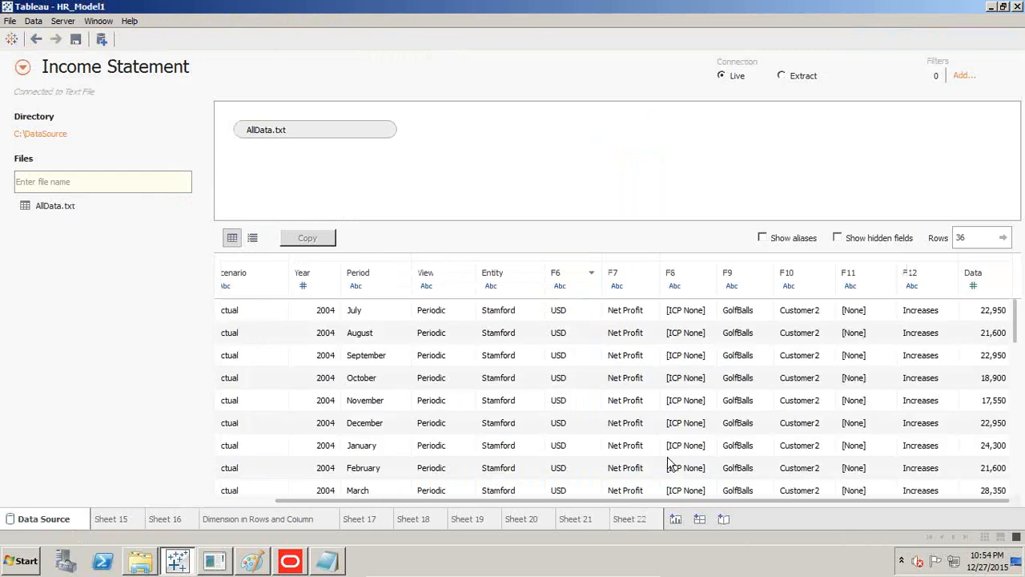
{"action": "left_click", "coordinate": [649, 273]}
{"action": "left_click", "coordinate": [671, 291]}
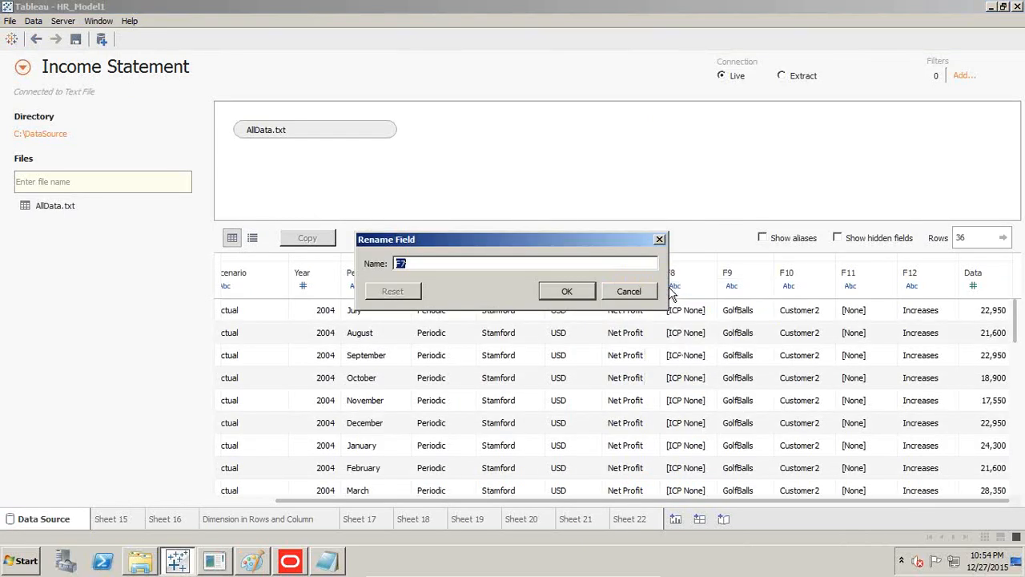
{"action": "type", "text": "Financial Elemen"}
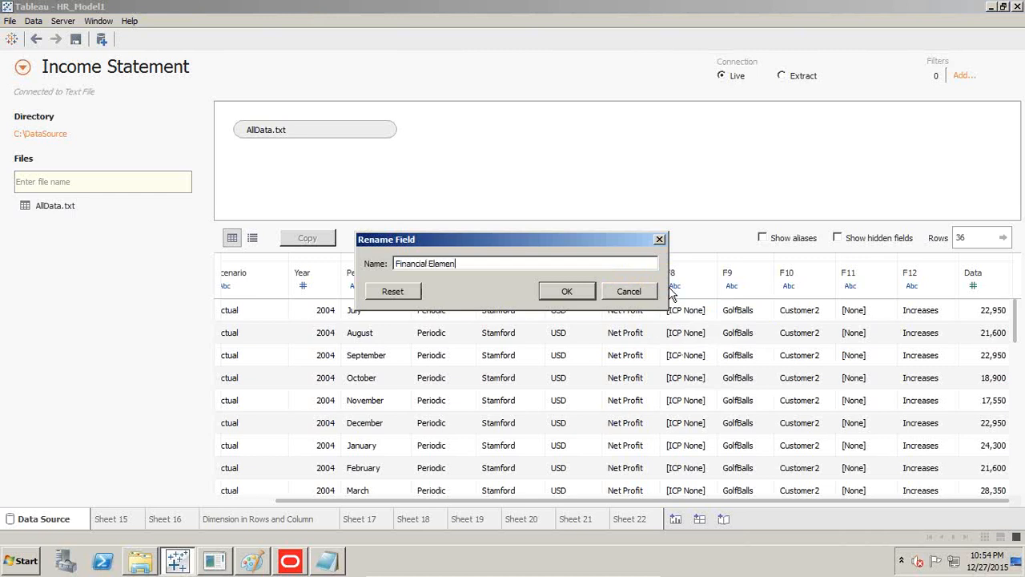
{"action": "type", "text": "t"}
{"action": "key", "text": "Return"}
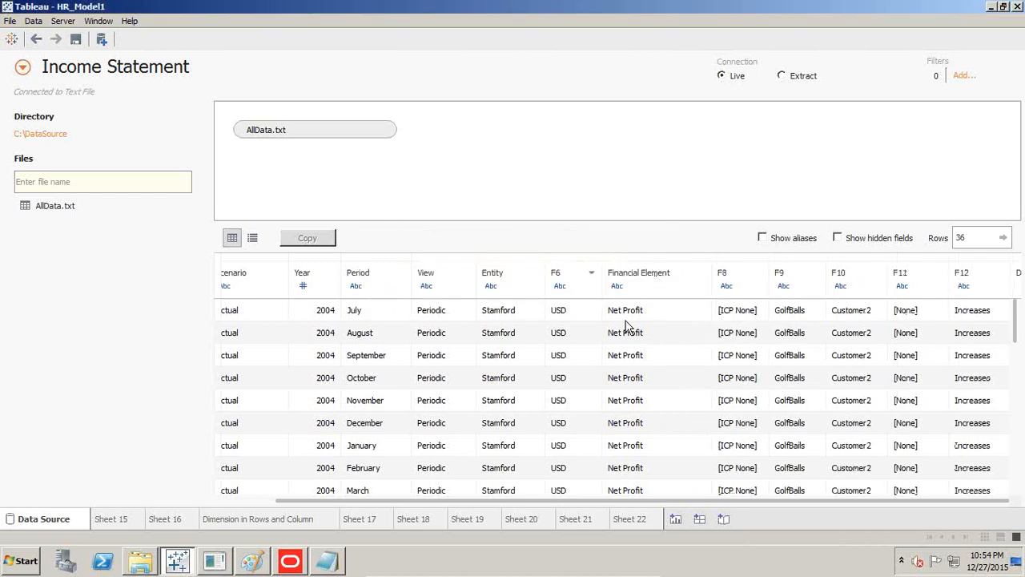
{"action": "scroll", "coordinate": [677, 400], "scroll_direction": "down", "scroll_amount": 9}
{"action": "scroll", "coordinate": [678, 414], "scroll_direction": "up", "scroll_amount": 9}
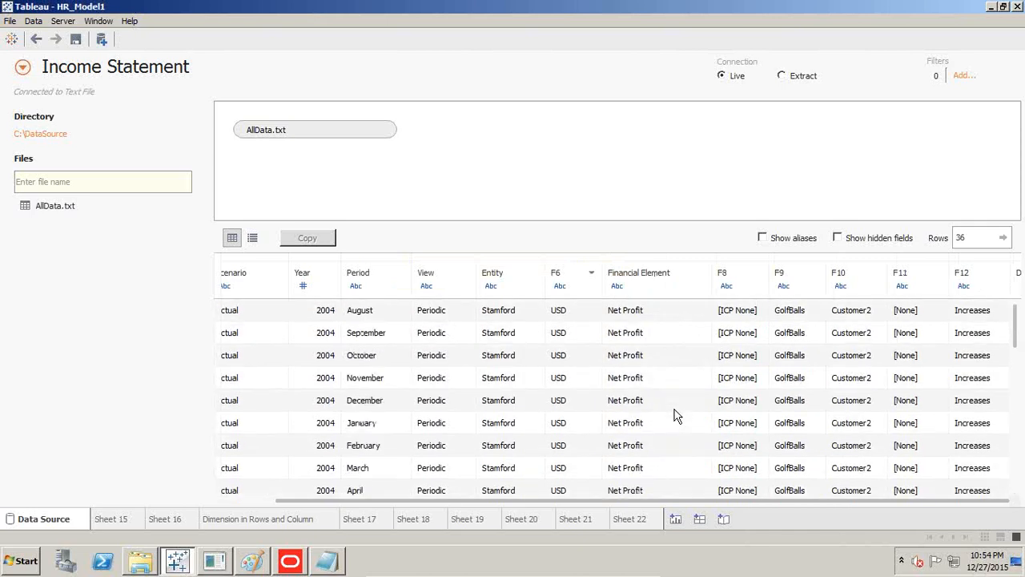
{"action": "scroll", "coordinate": [678, 414], "scroll_direction": "up", "scroll_amount": 1}
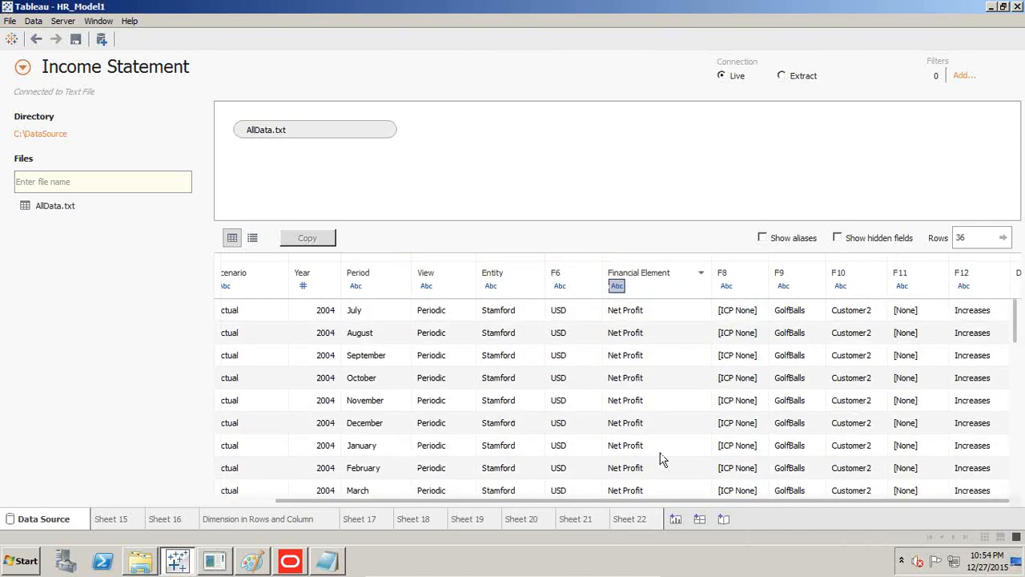
On Sheet 22, start a calculated field based on the Data measure and name it Net Sales.
{"action": "left_click", "coordinate": [626, 519]}
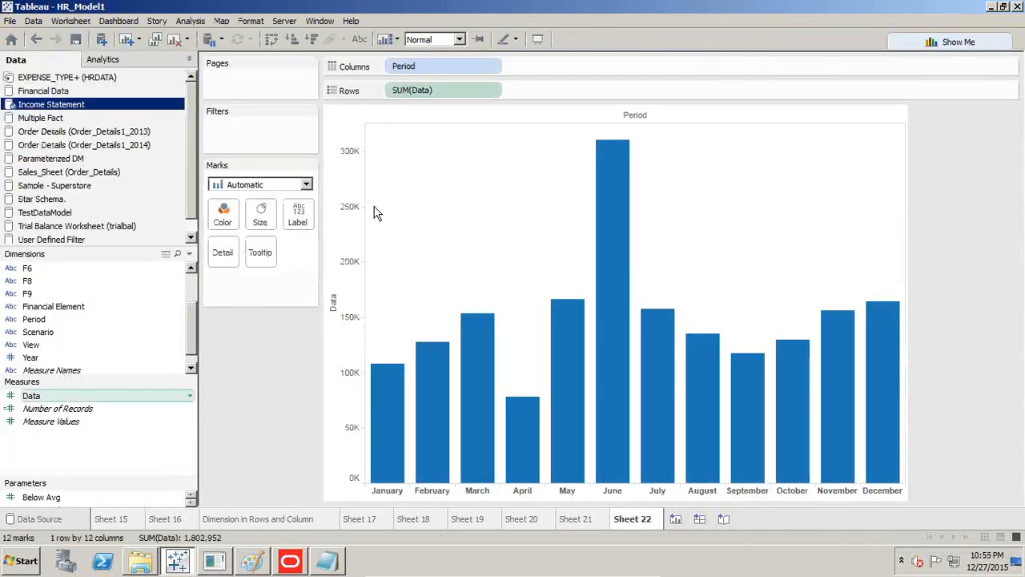
{"action": "left_click", "coordinate": [190, 397]}
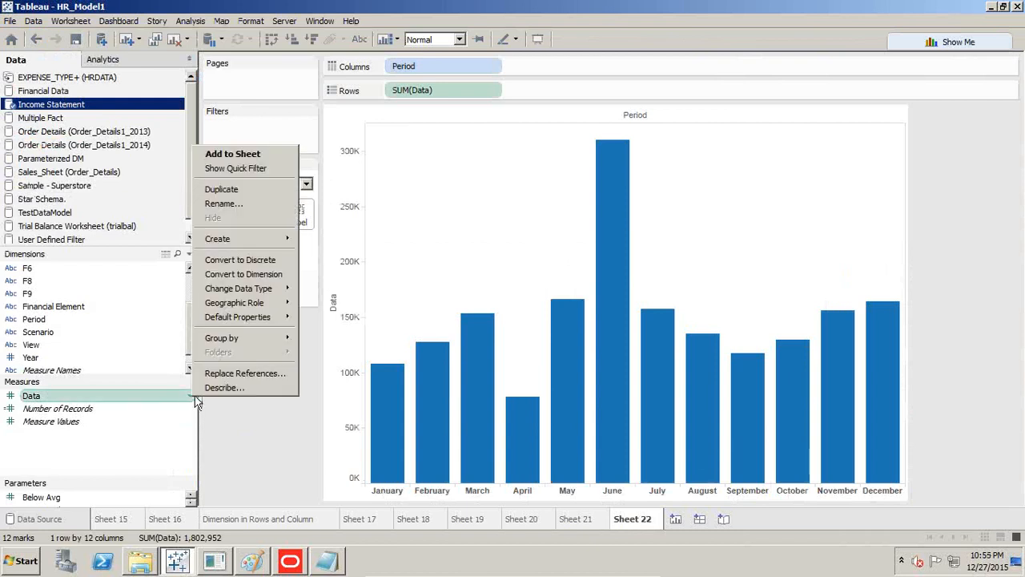
{"action": "mouse_move", "coordinate": [247, 239]}
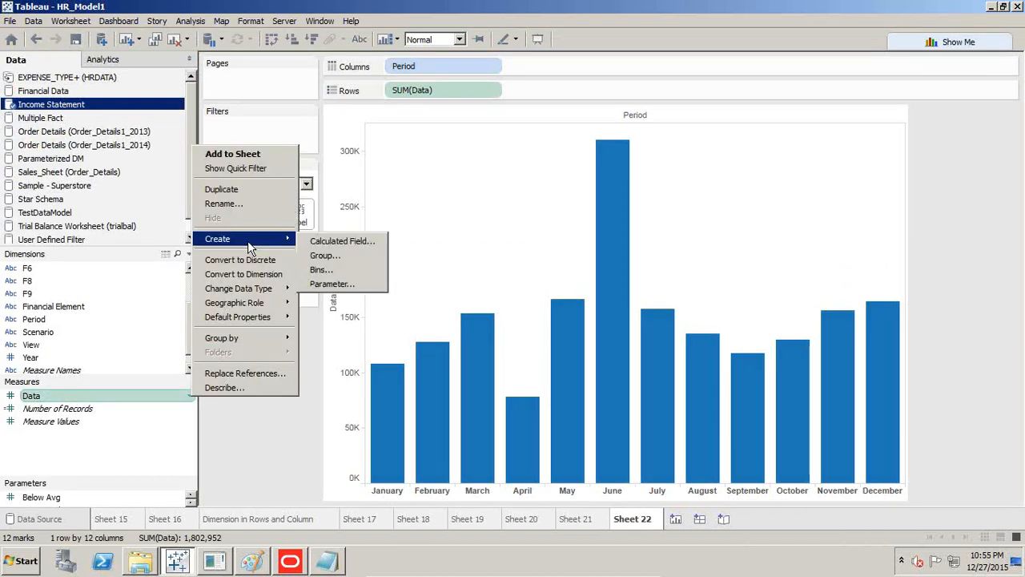
{"action": "left_click", "coordinate": [339, 242]}
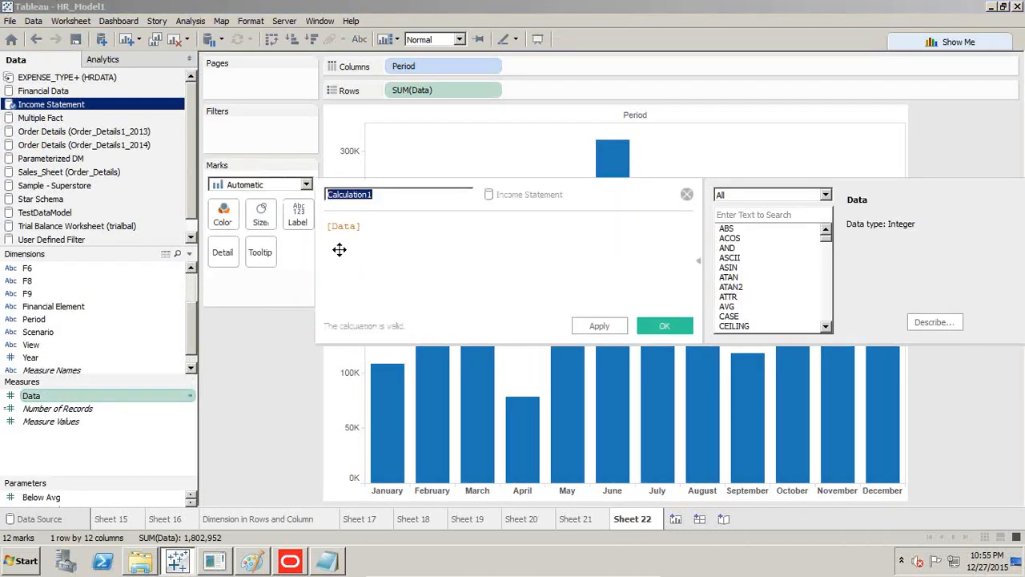
{"action": "type", "text": "Net Sales"}
Define Net Sales with the formula IF [Financial Element] = "Net Sales" Then [Data] END, and save the calculation.
{"action": "left_click", "coordinate": [400, 234]}
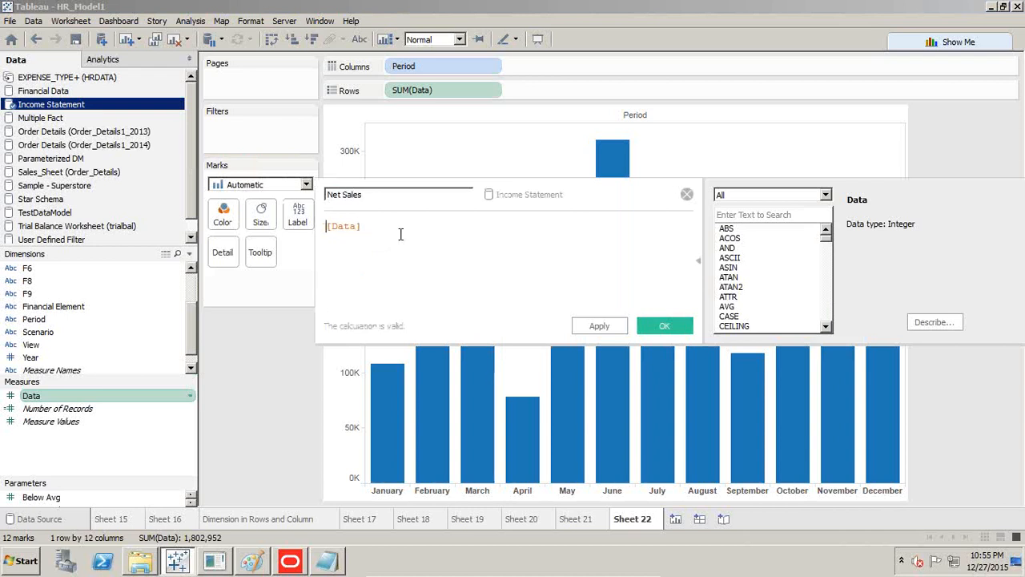
{"action": "type", "text": "IF"}
{"action": "key", "text": "Return"}
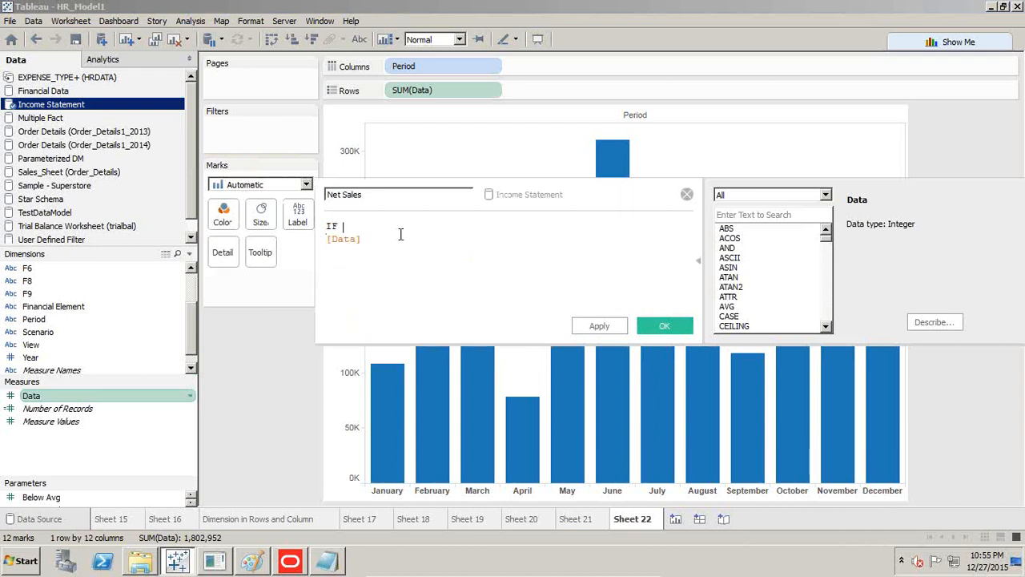
{"action": "type", "text": "El"}
{"action": "key", "text": "BackSpace"}
{"action": "key", "text": "BackSpace"}
{"action": "type", "text": "Fi"}
{"action": "key", "text": "Return"}
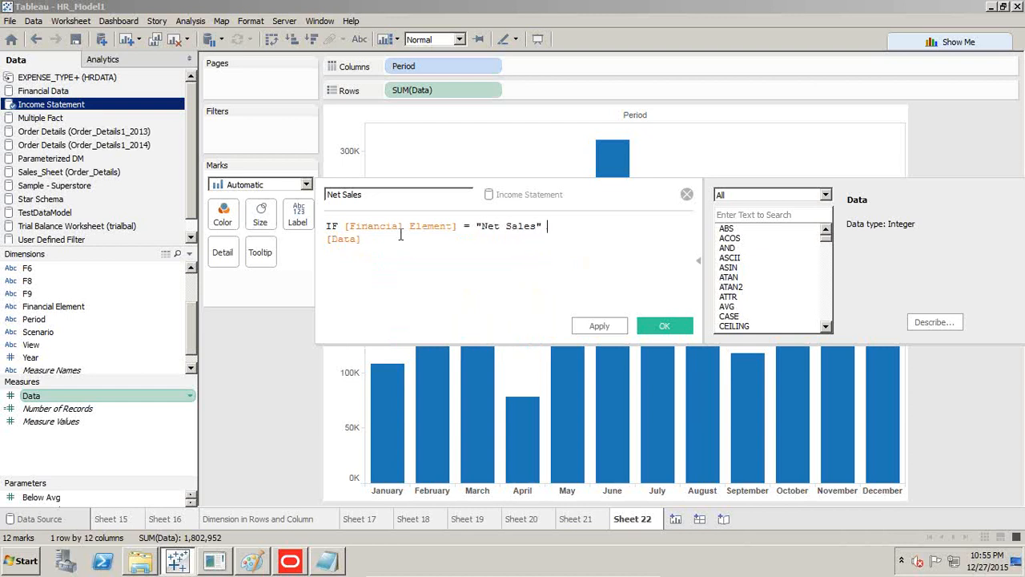
{"action": "type", "text": "Then"}
{"action": "key", "text": "Return"}
{"action": "type", "text": "End"}
{"action": "key", "text": "Return"}
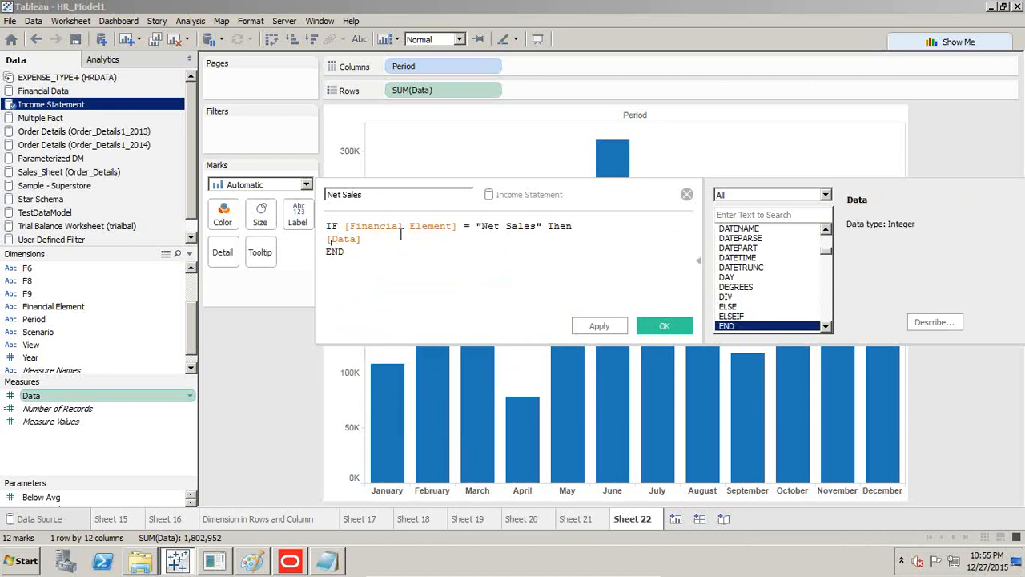
{"action": "left_click", "coordinate": [653, 326]}
Switch to the AllData file in Notepad, examine the Profit Margin and other account names, and return to Tableau.
{"action": "left_click", "coordinate": [322, 567]}
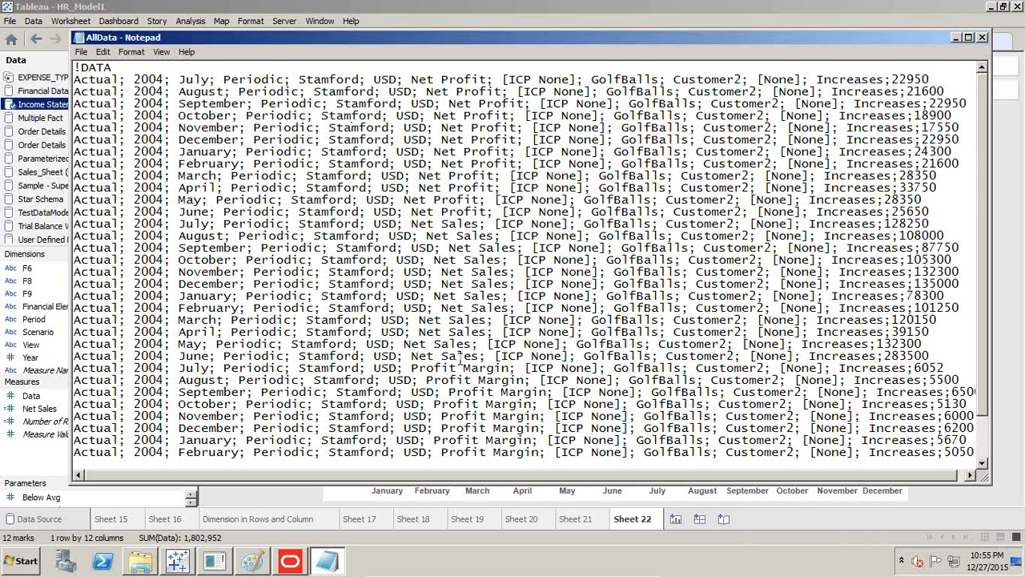
{"action": "scroll", "coordinate": [437, 366], "scroll_direction": "down", "scroll_amount": 2}
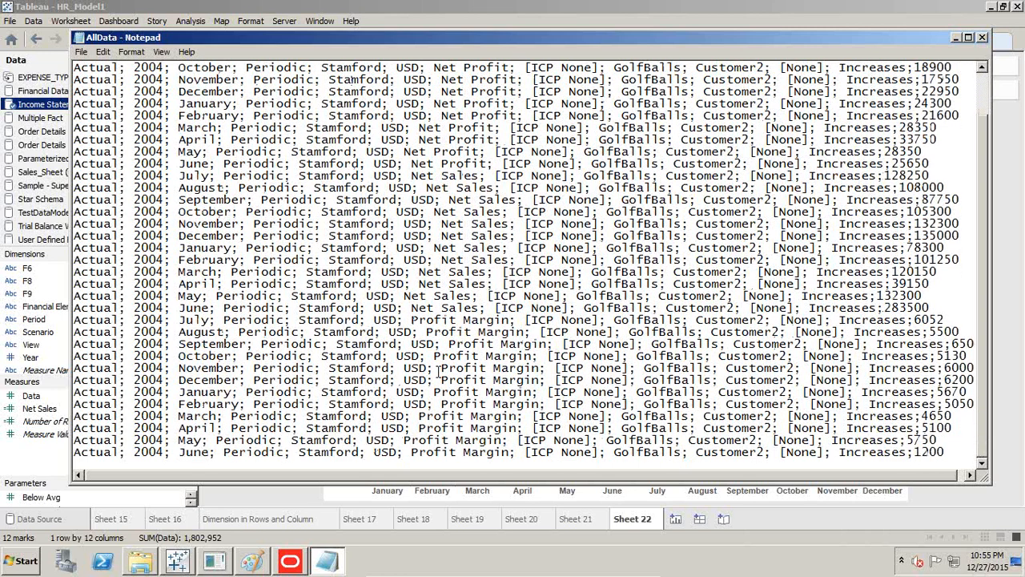
{"action": "left_click_drag", "start_coordinate": [450, 319], "coordinate": [524, 320]}
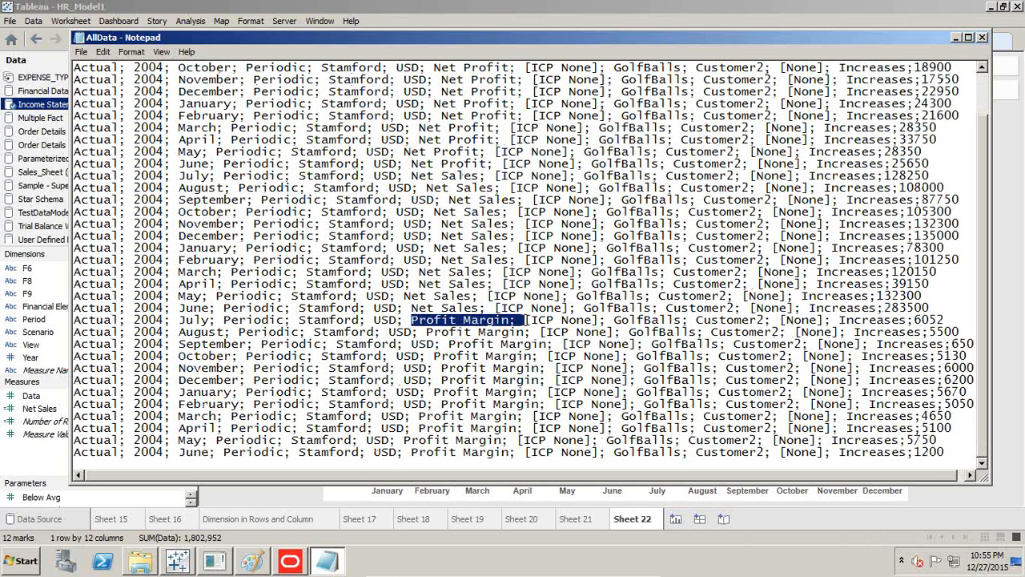
{"action": "scroll", "coordinate": [525, 321], "scroll_direction": "up", "scroll_amount": 2}
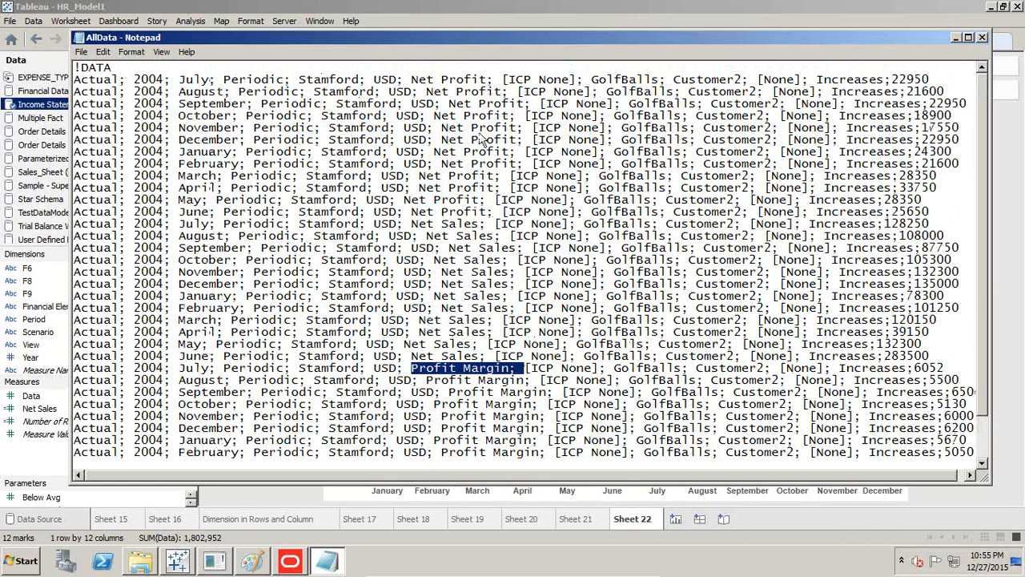
{"action": "left_click", "coordinate": [347, 7]}
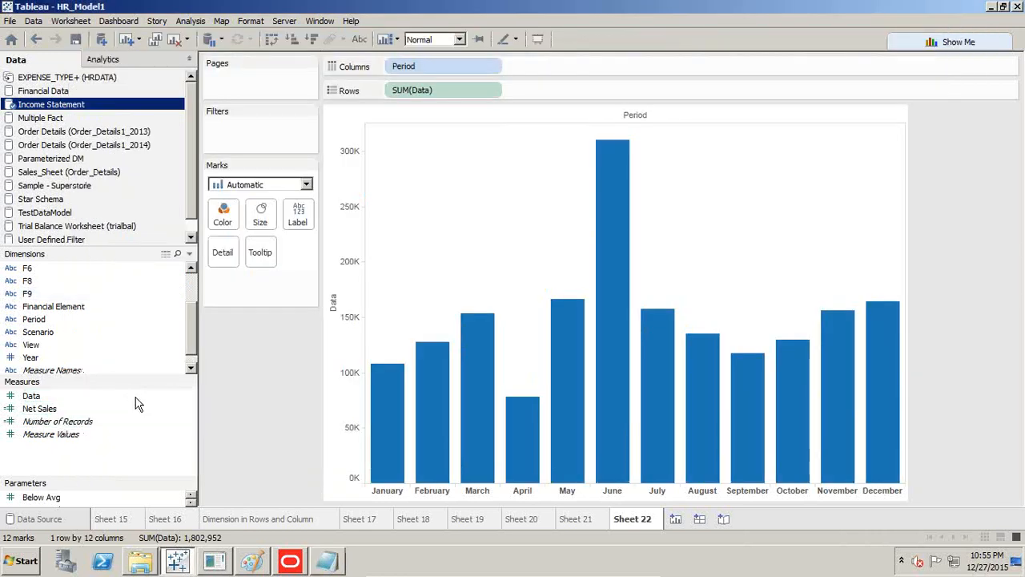
Start another calculated field based on Data and name it Net Profit, copying the account name from the AllData file in Notepad.
{"action": "right_click", "coordinate": [190, 395]}
{"action": "mouse_move", "coordinate": [253, 248]}
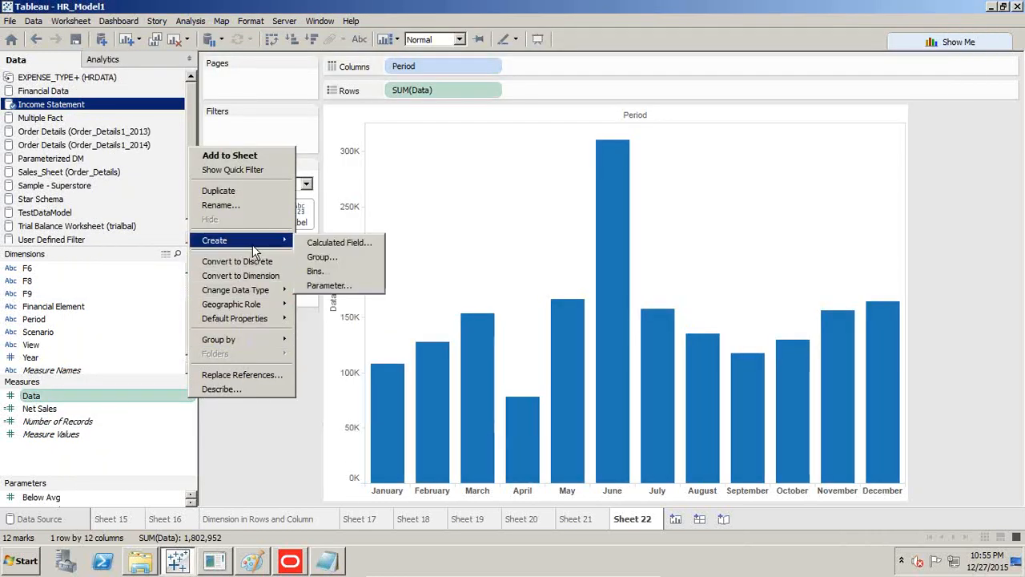
{"action": "left_click", "coordinate": [331, 242]}
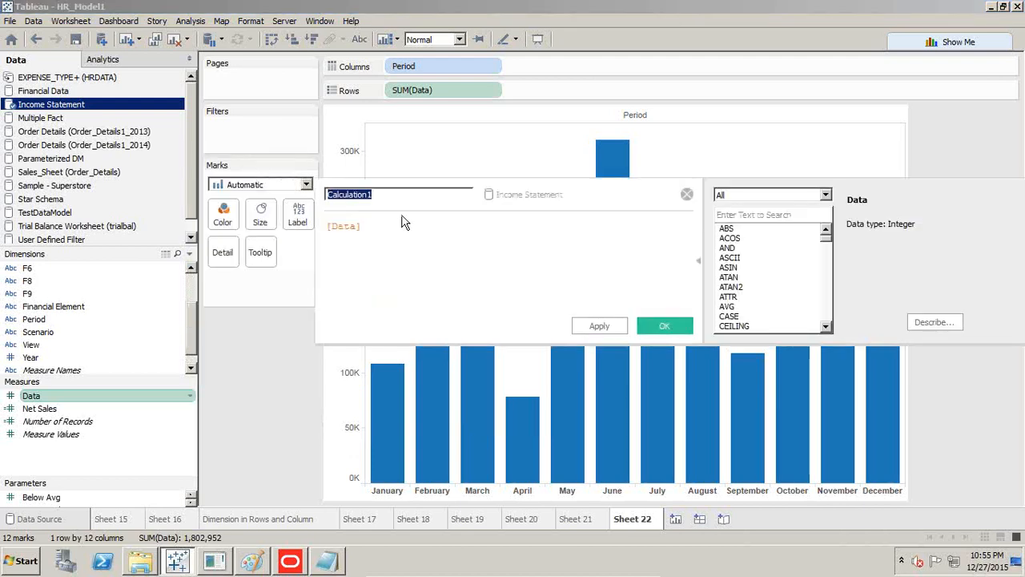
{"action": "left_click", "coordinate": [327, 560]}
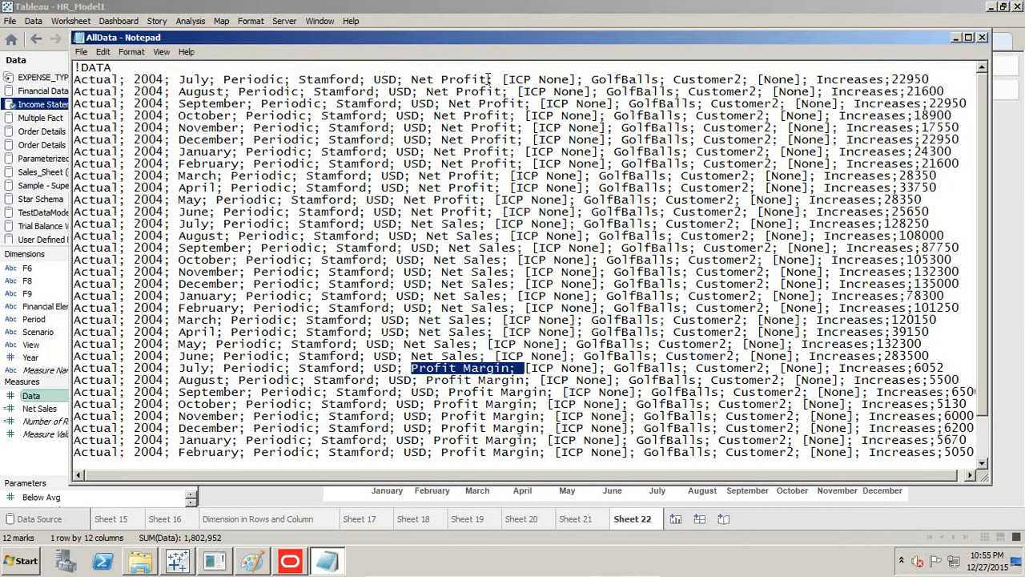
{"action": "left_click_drag", "start_coordinate": [490, 79], "coordinate": [413, 79]}
{"action": "key", "text": "ctrl+c"}
{"action": "key", "text": "alt+Tab"}
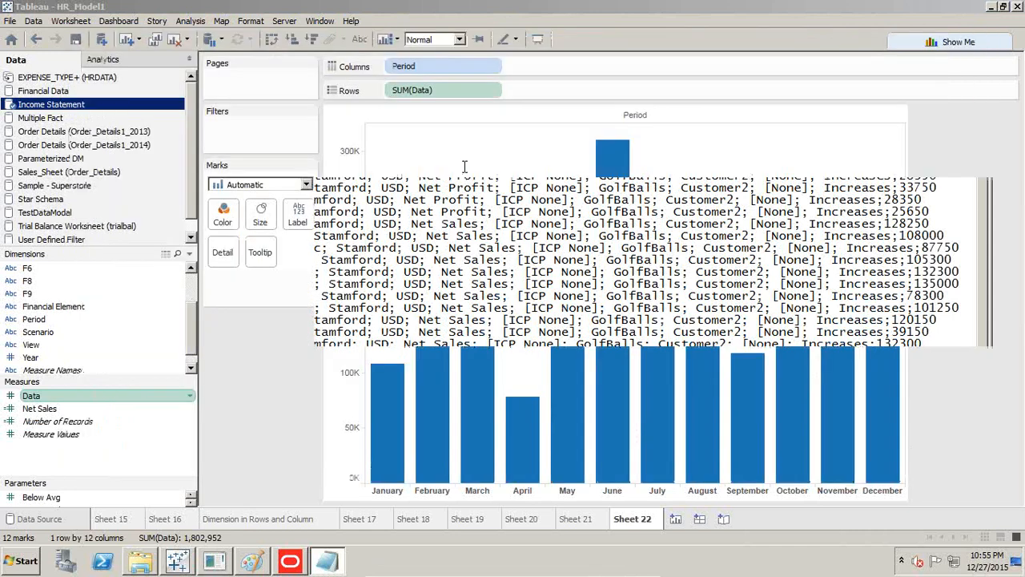
{"action": "key", "text": "ctrl+v"}
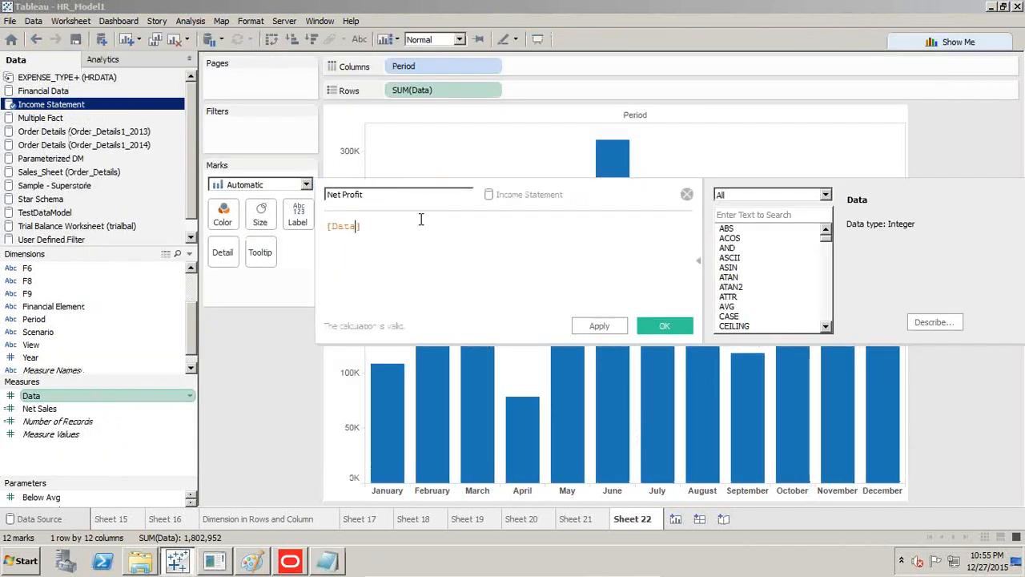
Define Net Profit with the formula IF [Financial Element] = "Net Profit" Then [Data] End, and apply the calculation.
{"action": "key", "text": "Return"}
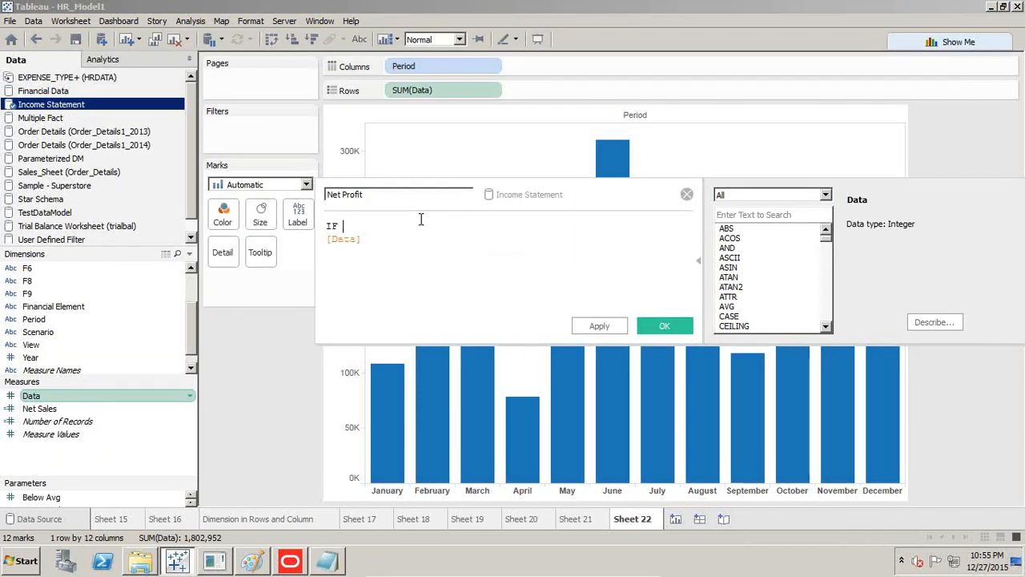
{"action": "type", "text": "IF Fi"}
{"action": "key", "text": "Return"}
{"action": "type", "text": "= \"Net Profit\""}
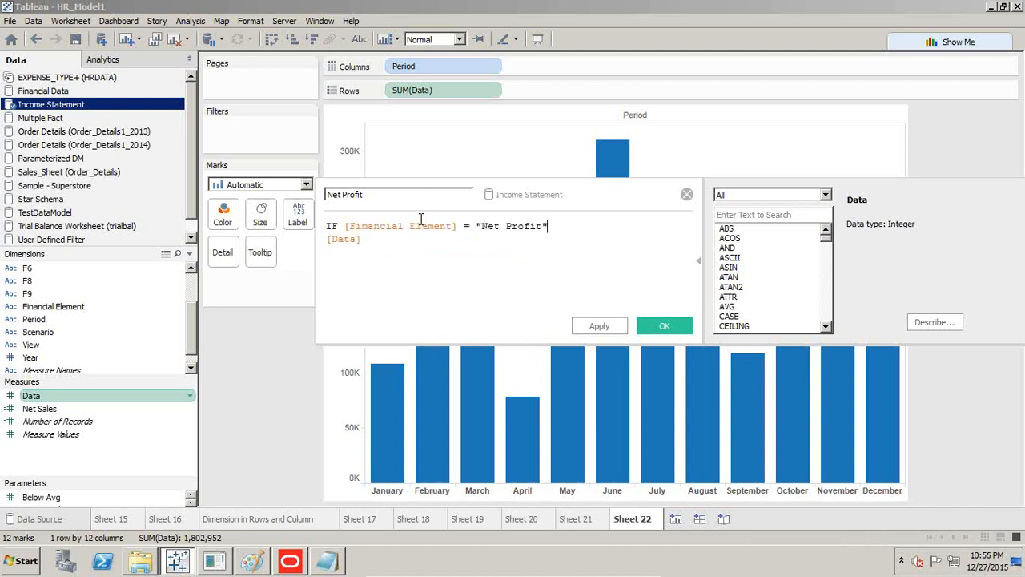
{"action": "type", "text": " Then"}
{"action": "key", "text": "Return"}
{"action": "type", "text": "End"}
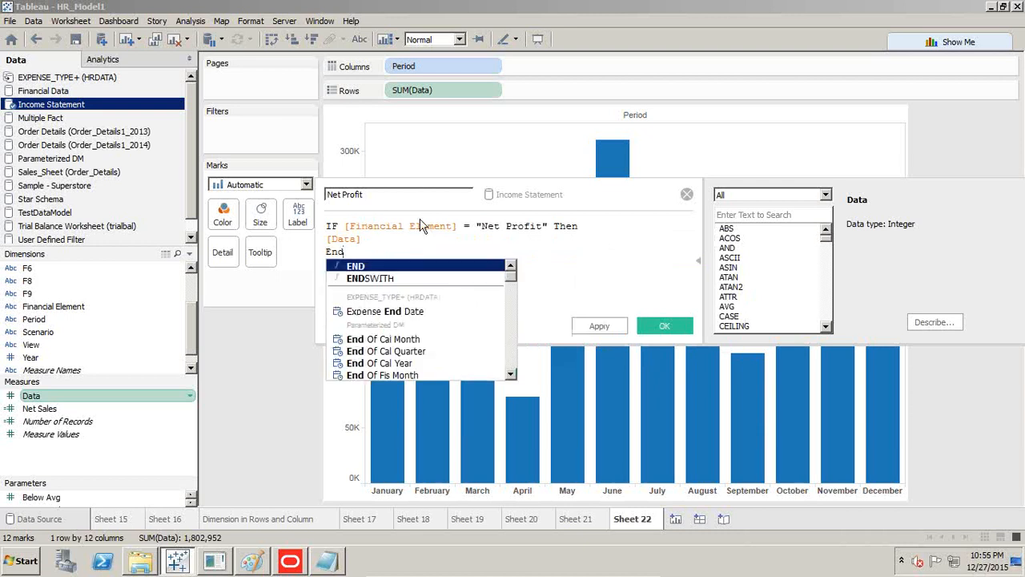
{"action": "left_click", "coordinate": [600, 244]}
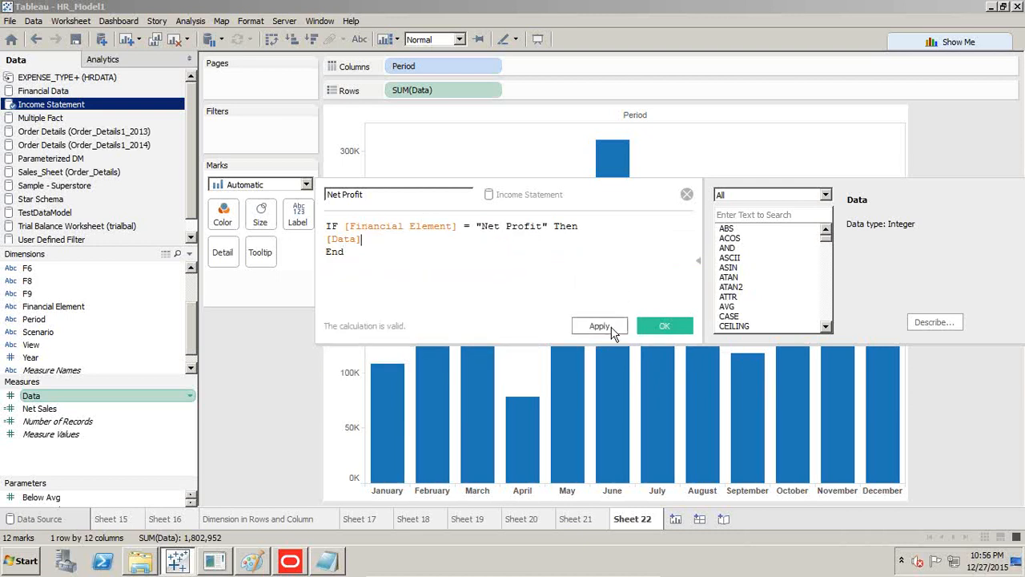
{"action": "left_click", "coordinate": [187, 398]}
{"action": "mouse_move", "coordinate": [242, 237]}
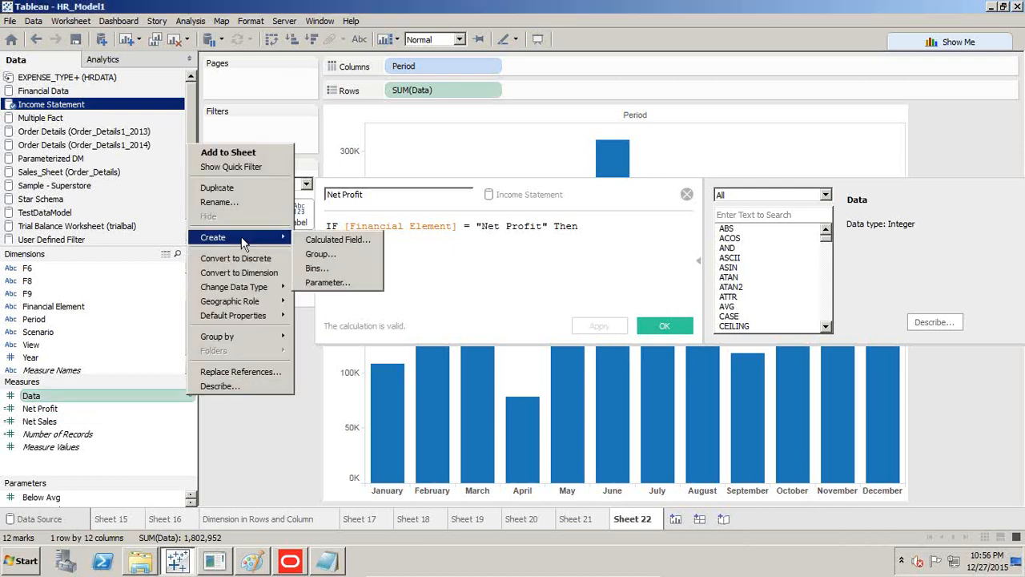
{"action": "left_click", "coordinate": [322, 254]}
{"action": "left_click", "coordinate": [565, 444]}
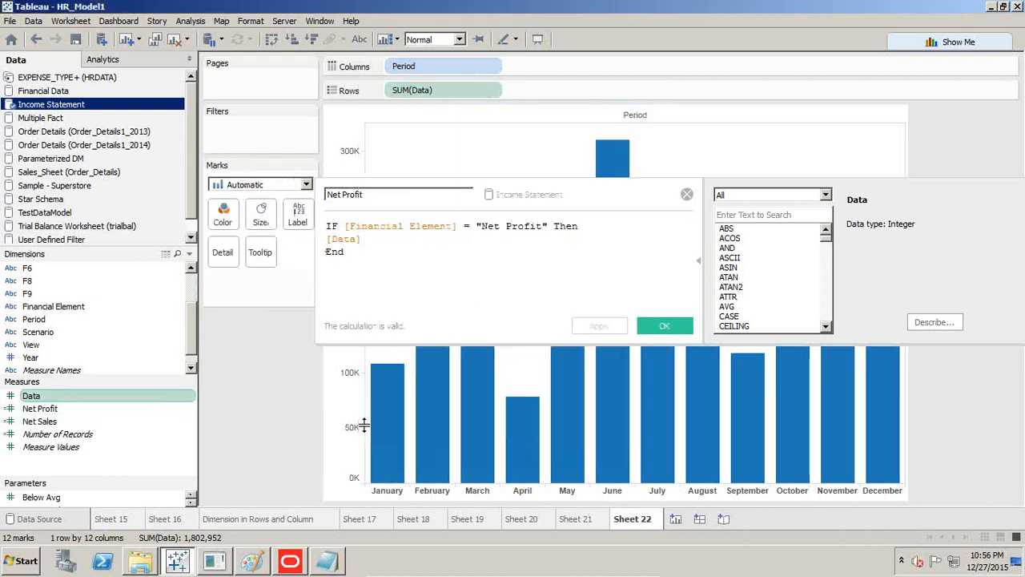
Start a third calculated field based on Data and name it Profit Margin, copying the account name from the AllData file in Notepad.
{"action": "left_click", "coordinate": [189, 397]}
{"action": "mouse_move", "coordinate": [240, 237]}
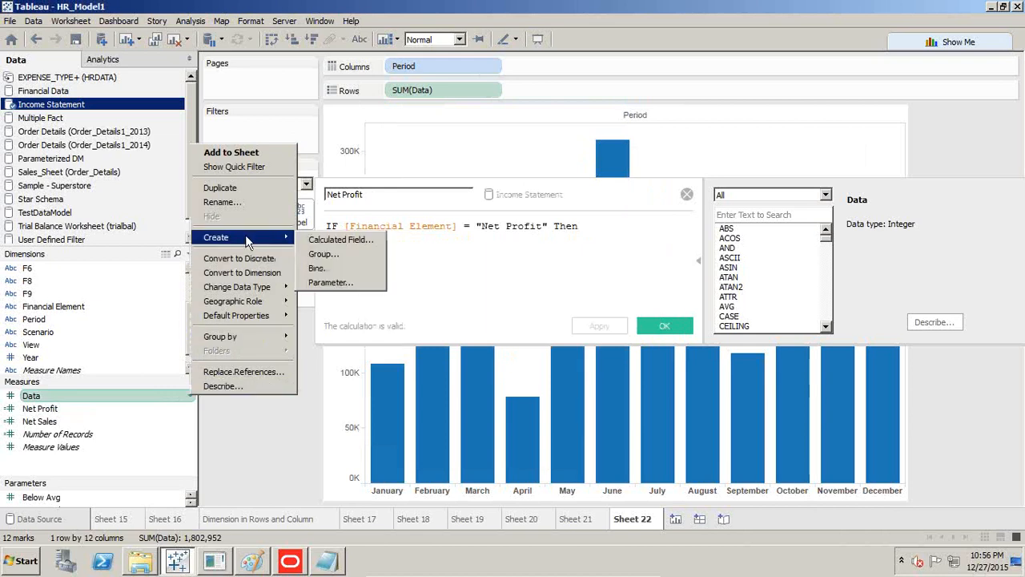
{"action": "left_click", "coordinate": [340, 241]}
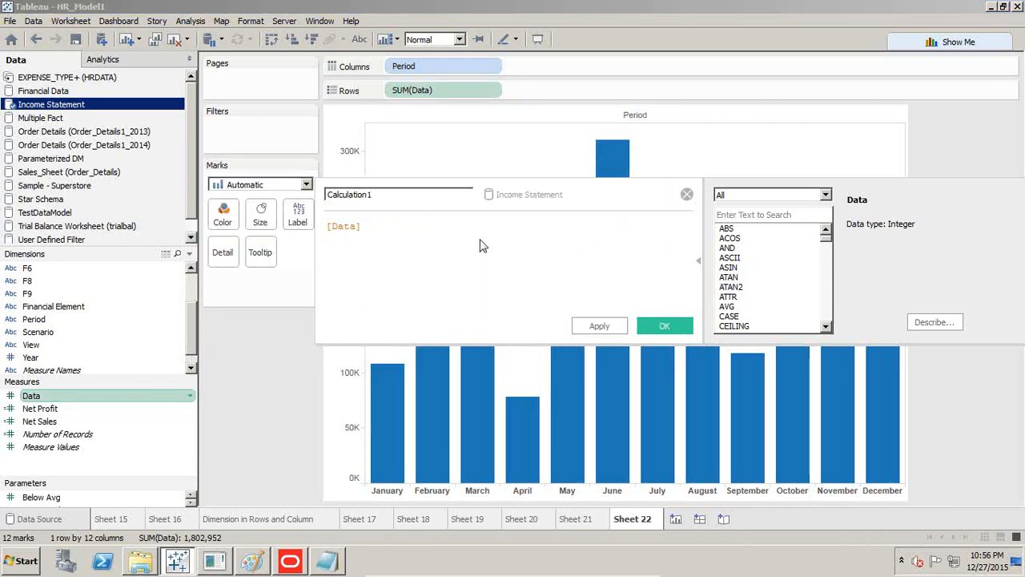
{"action": "key", "text": "Escape"}
{"action": "key", "text": "alt+Tab"}
{"action": "scroll", "coordinate": [538, 416], "scroll_direction": "down", "scroll_amount": 1}
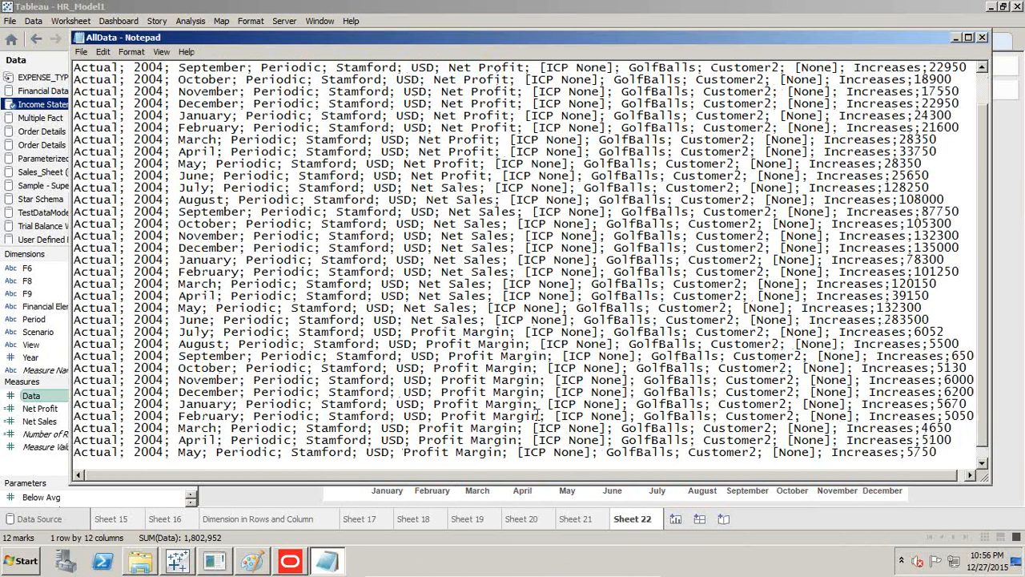
{"action": "left_click_drag", "start_coordinate": [542, 416], "coordinate": [442, 418]}
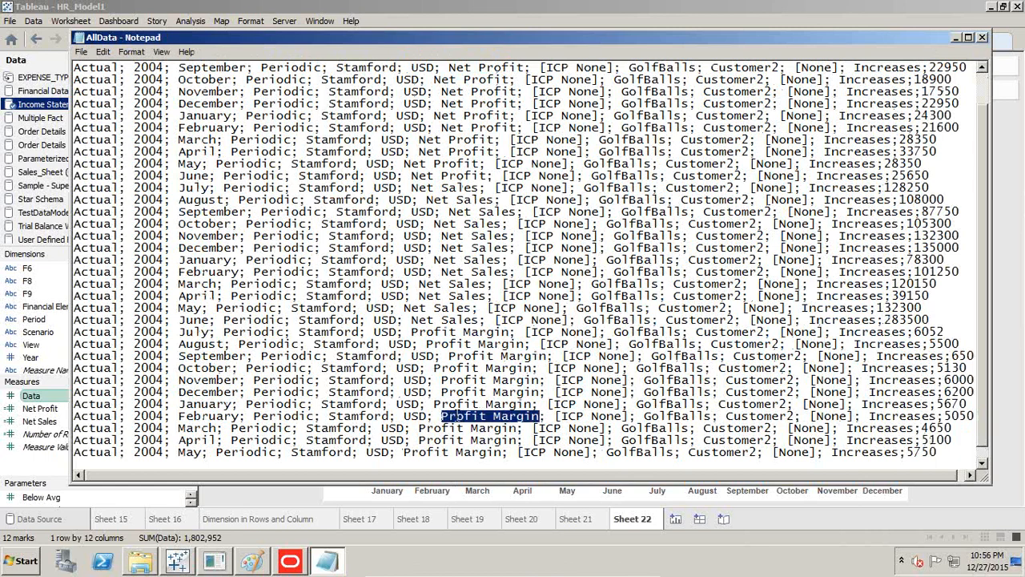
{"action": "key", "text": "ctrl+c"}
{"action": "key", "text": "alt+Tab"}
{"action": "key", "text": "ctrl+v"}
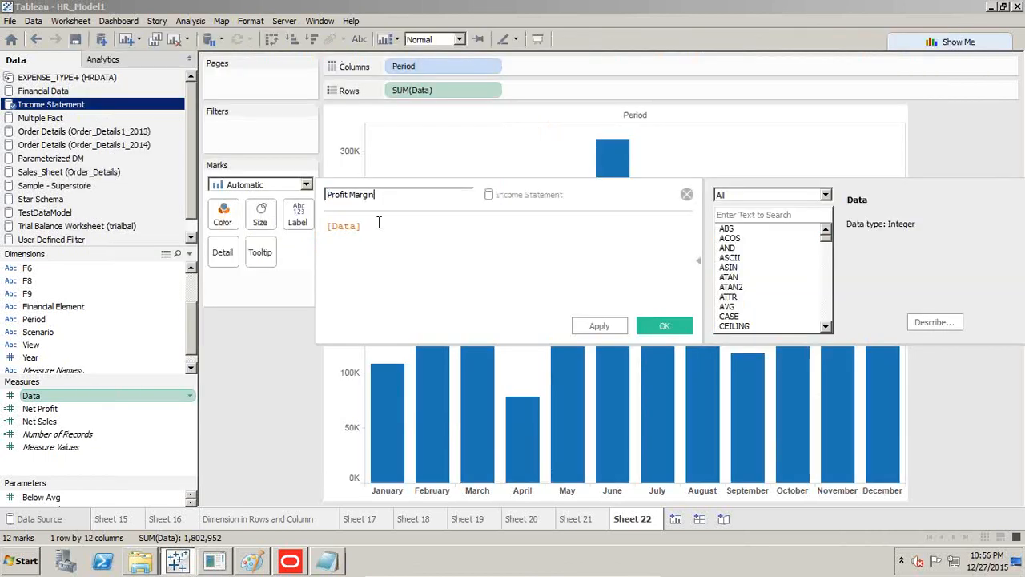
Define Profit Margin with the formula IF [Financial Element] = "Profit Margin" Then [Data] End, apply it and close the calculation editor.
{"action": "key", "text": "Home"}
{"action": "key", "text": "Return"}
{"action": "type", "text": "O"}
{"action": "key", "text": "BackSpace"}
{"action": "type", "text": "F"}
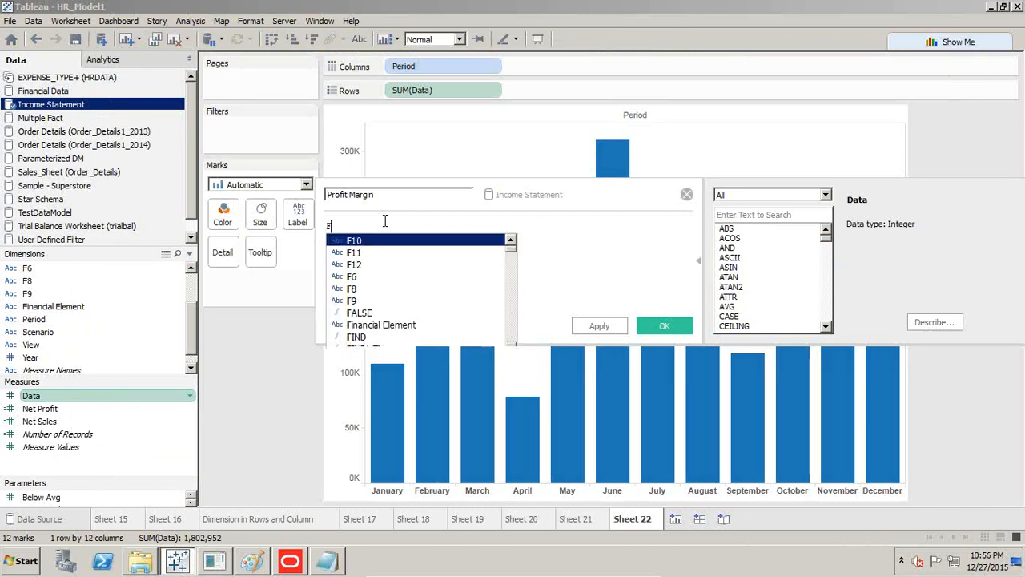
{"action": "key", "text": "BackSpace"}
{"action": "type", "text": "IF E"}
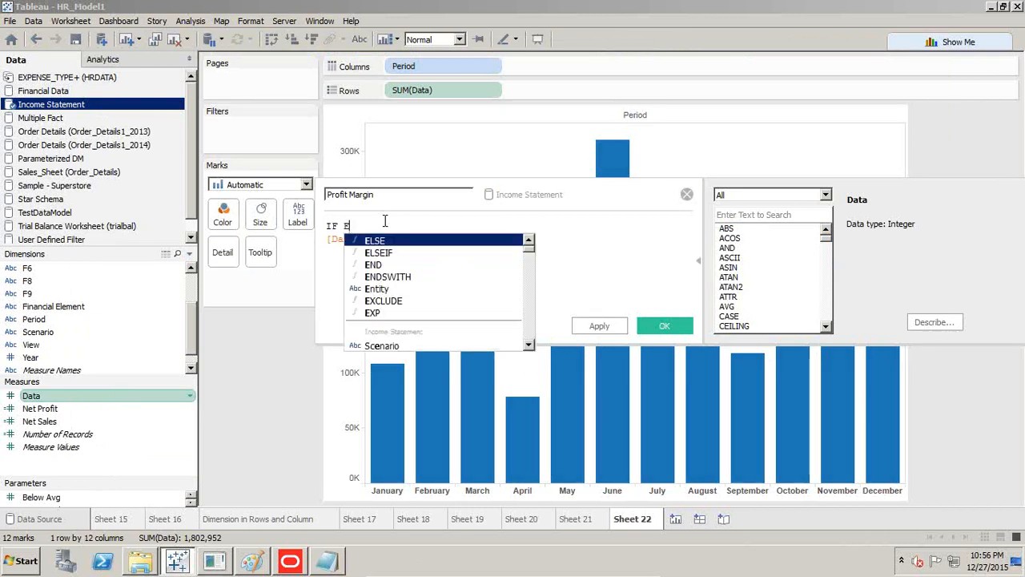
{"action": "type", "text": "l"}
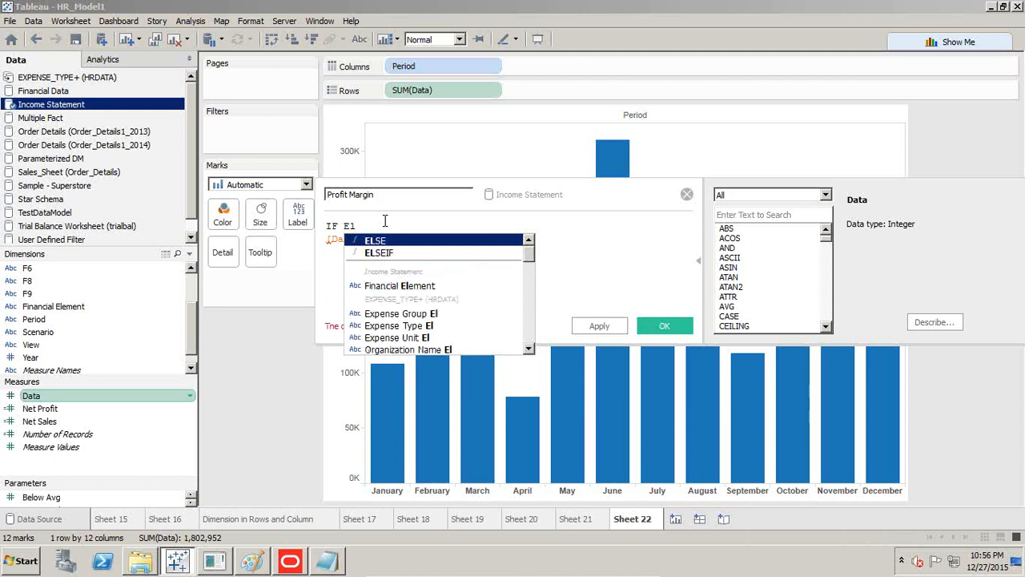
{"action": "key", "text": "Down"}
{"action": "key", "text": "Down"}
{"action": "key", "text": "Return"}
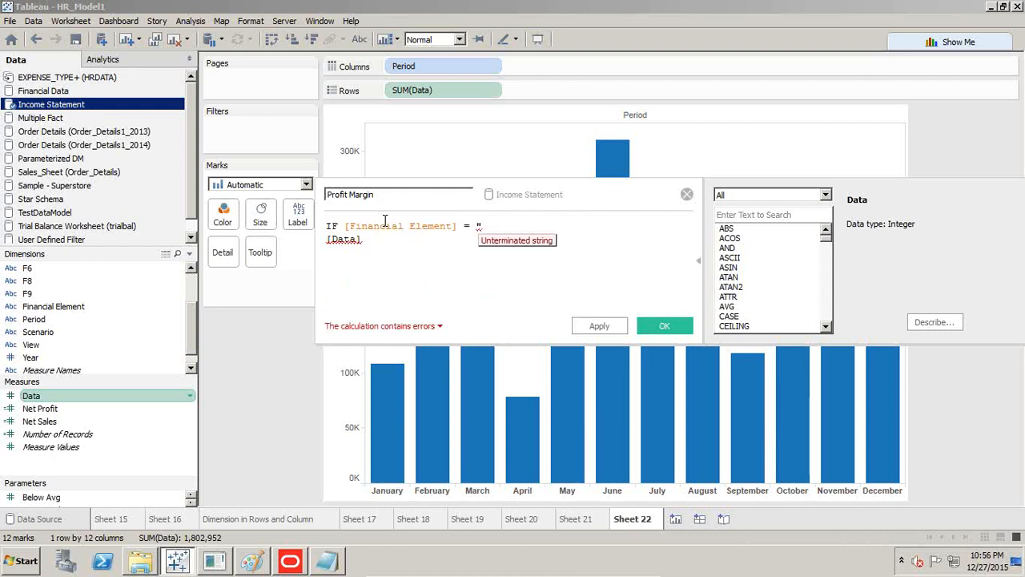
{"action": "type", "text": "= \"Profit Mark"}
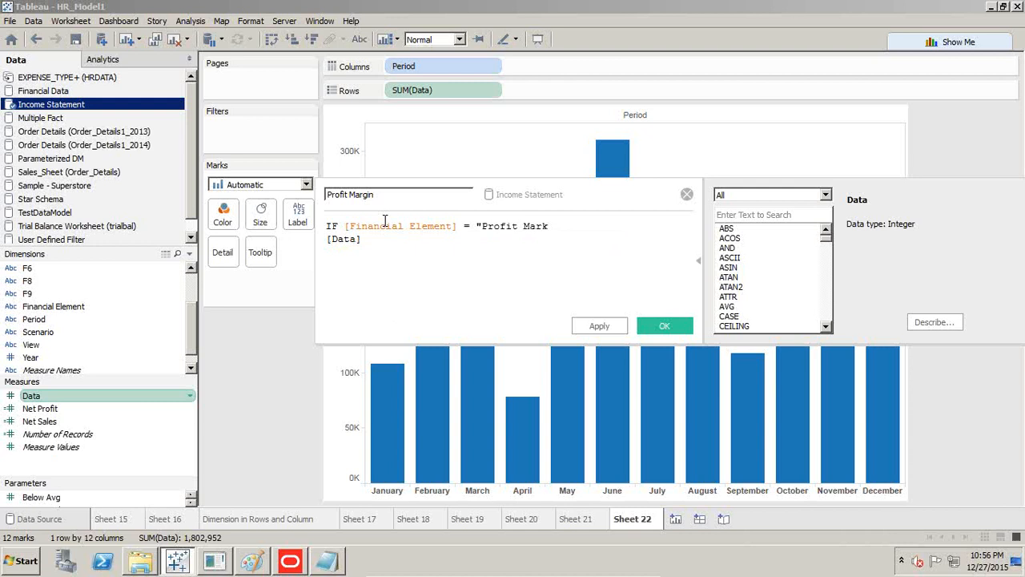
{"action": "key", "text": "BackSpace"}
{"action": "type", "text": "gin\" Then"}
{"action": "key", "text": "Return"}
{"action": "type", "text": "End"}
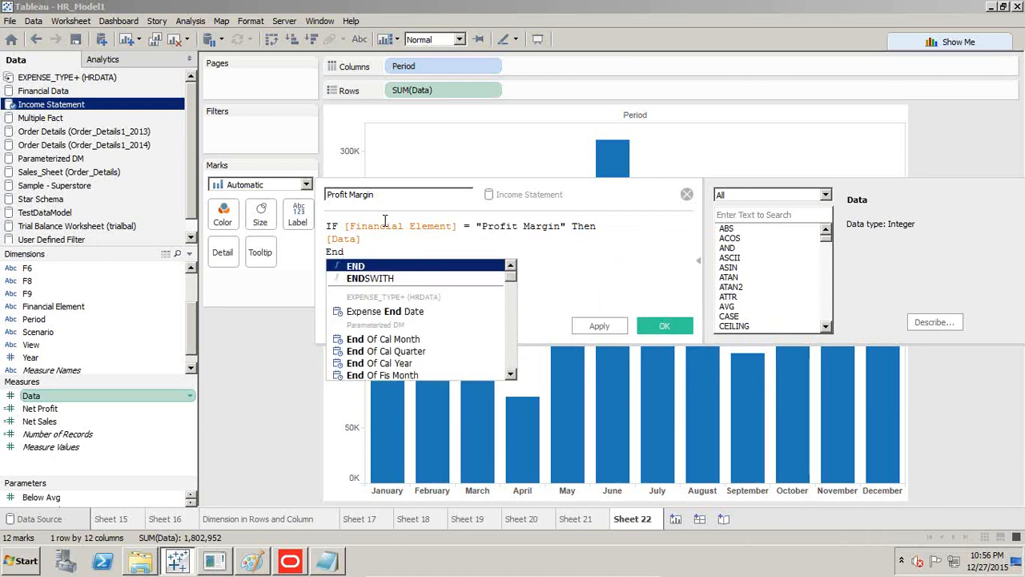
{"action": "left_click", "coordinate": [599, 325]}
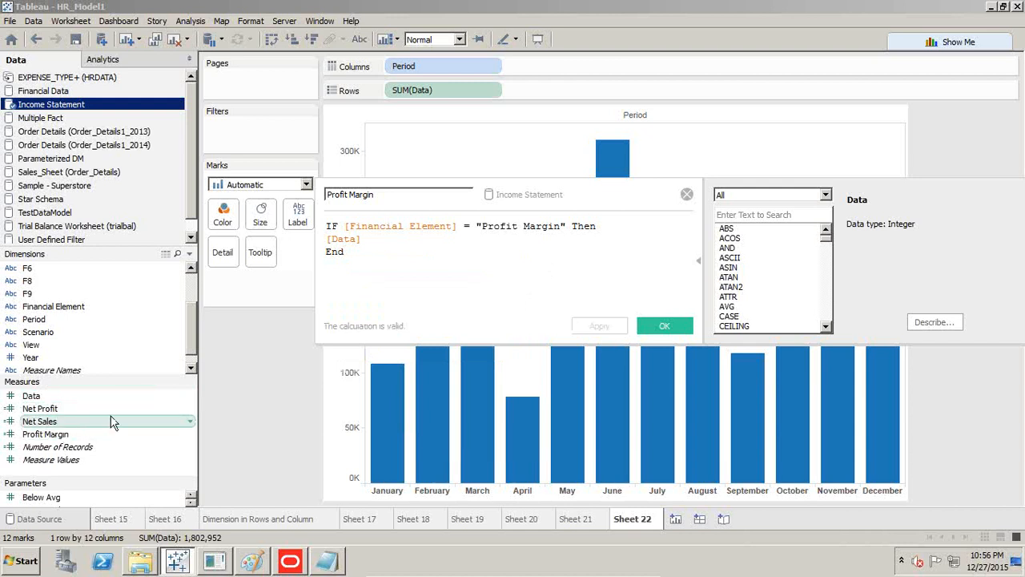
{"action": "left_click", "coordinate": [657, 326]}
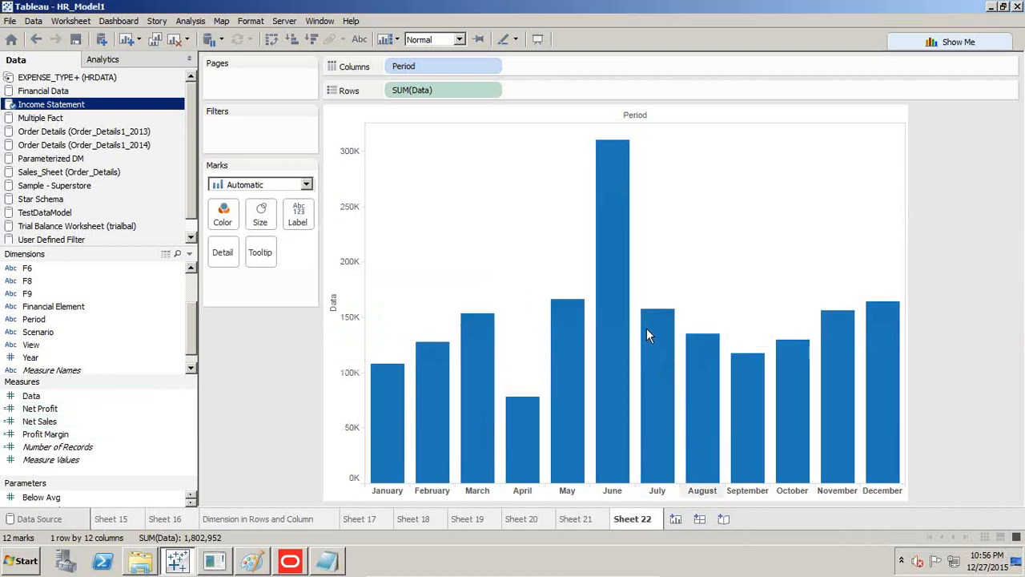
Create a new worksheet with Year and Period as columns and Net Profit, Net Sales and Profit Margin as table values.
{"action": "left_click", "coordinate": [675, 518]}
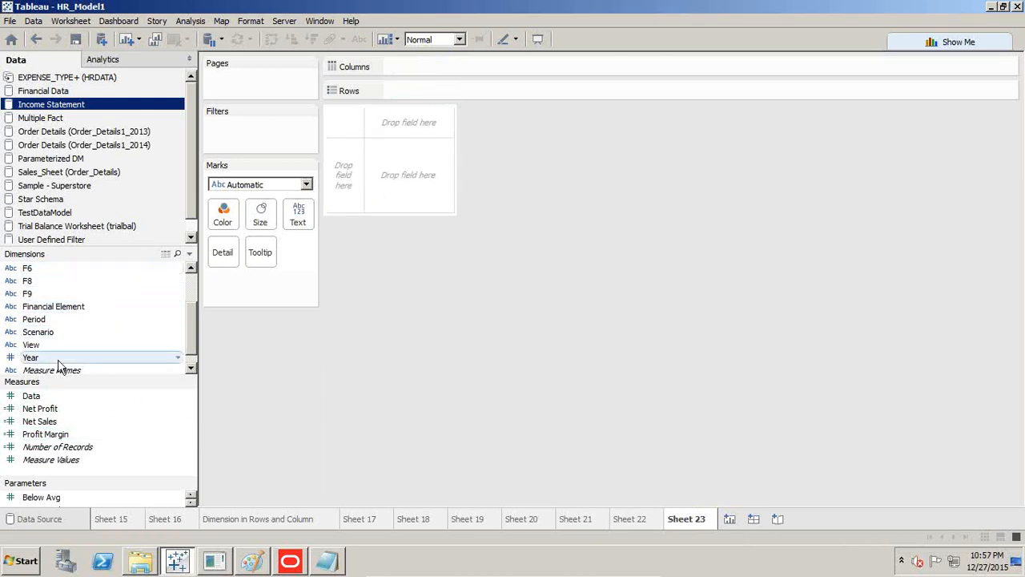
{"action": "left_click_drag", "start_coordinate": [58, 365], "coordinate": [452, 65]}
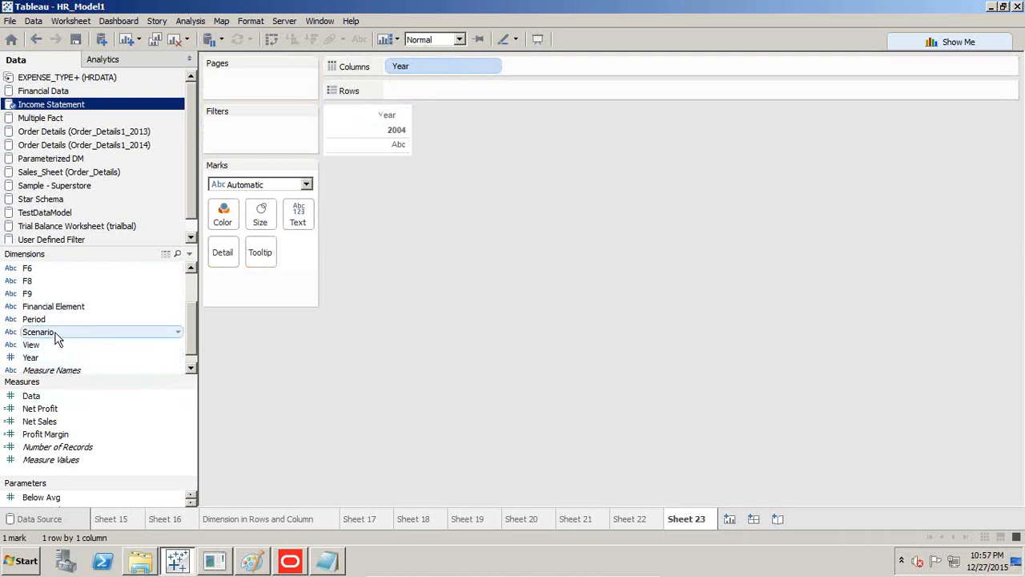
{"action": "mouse_move", "coordinate": [57, 339]}
{"action": "left_mouse_down"}
{"action": "mouse_move", "coordinate": [56, 328]}
{"action": "mouse_move", "coordinate": [517, 77]}
{"action": "left_mouse_up"}
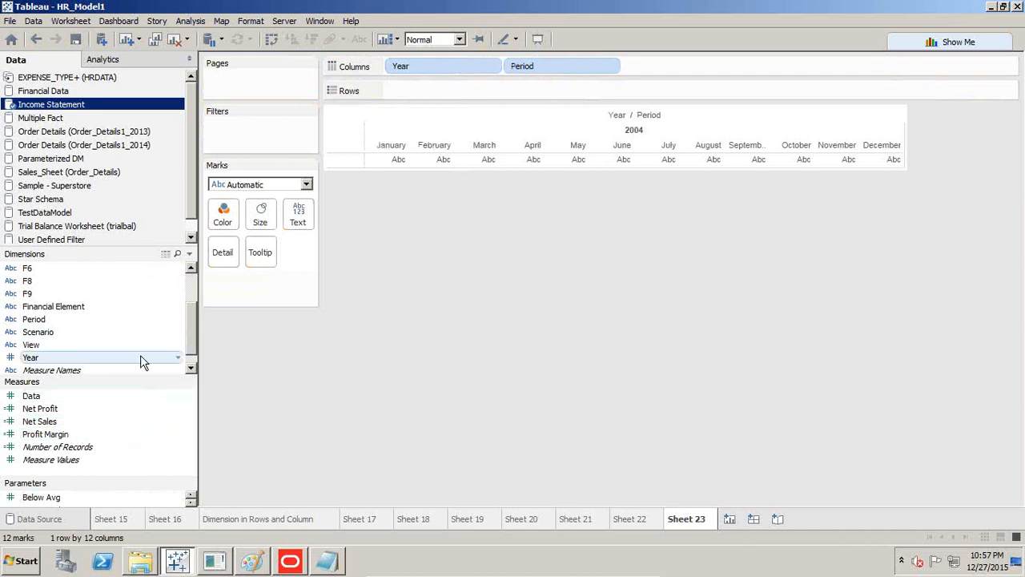
{"action": "left_click_drag", "start_coordinate": [61, 410], "coordinate": [439, 160]}
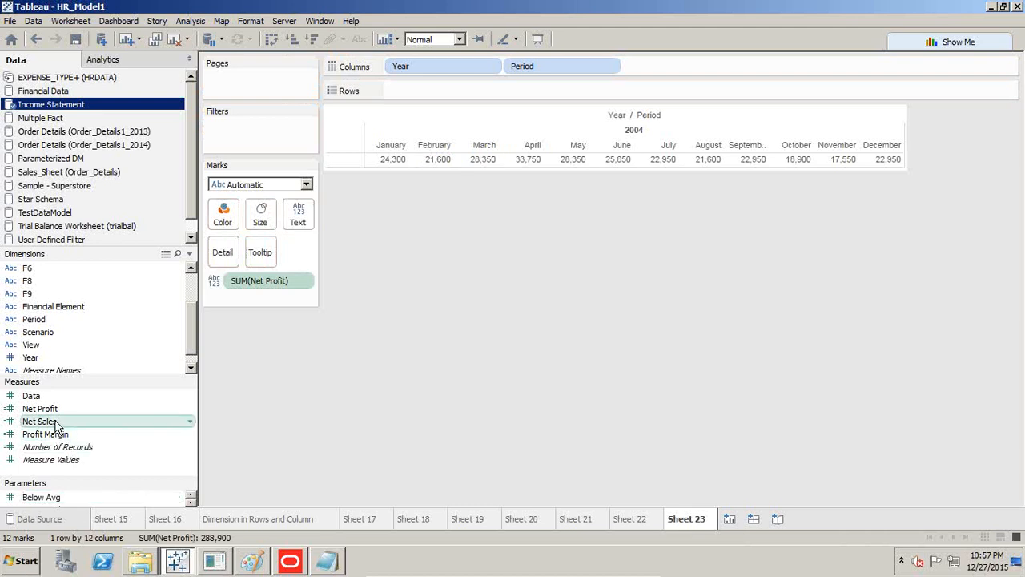
{"action": "left_click_drag", "start_coordinate": [48, 421], "coordinate": [479, 166]}
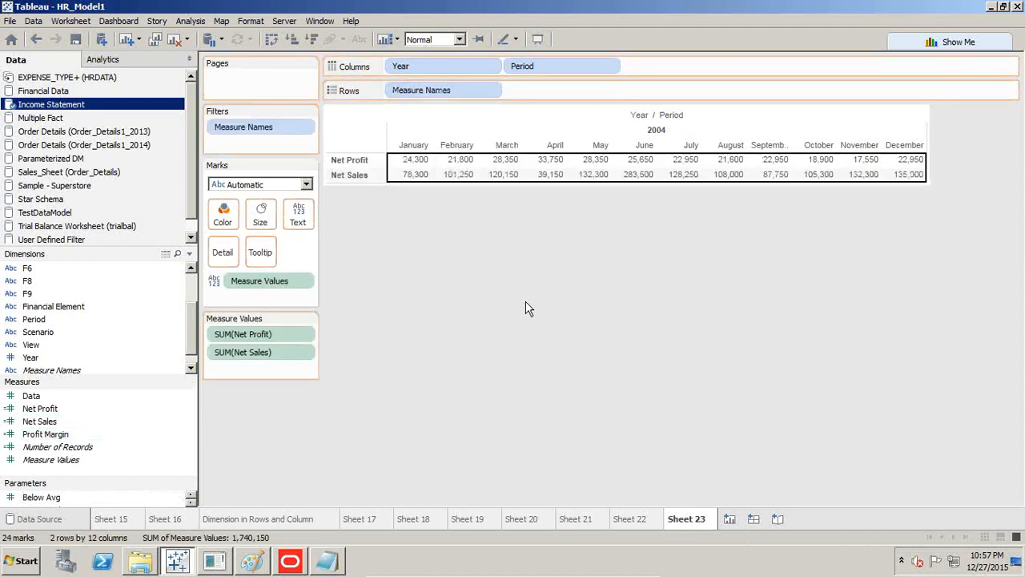
Try horizontal, stacked and side-by-side bars for the three measures, and settle on horizontal bars.
{"action": "left_click", "coordinate": [947, 41]}
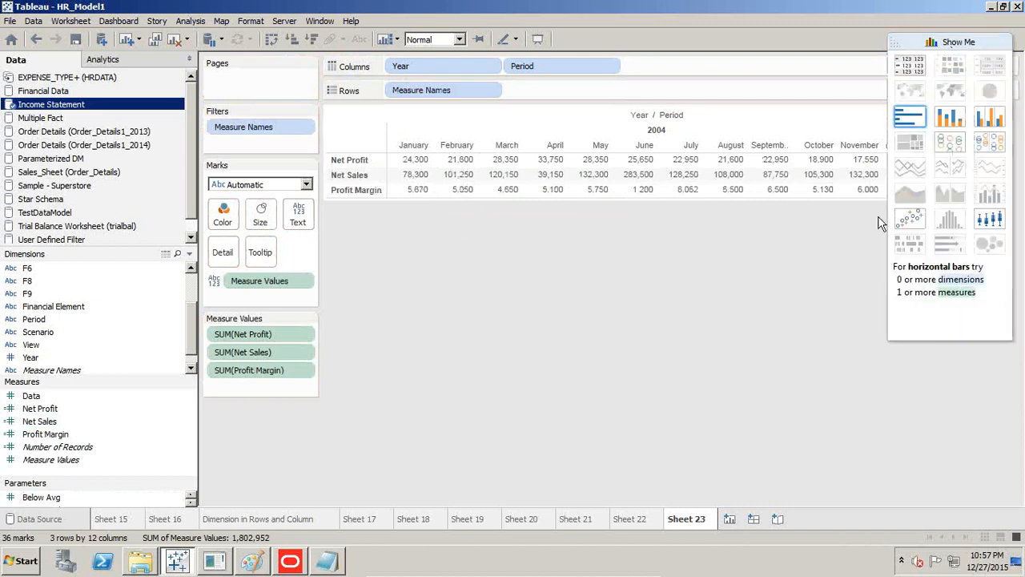
{"action": "left_click", "coordinate": [914, 117]}
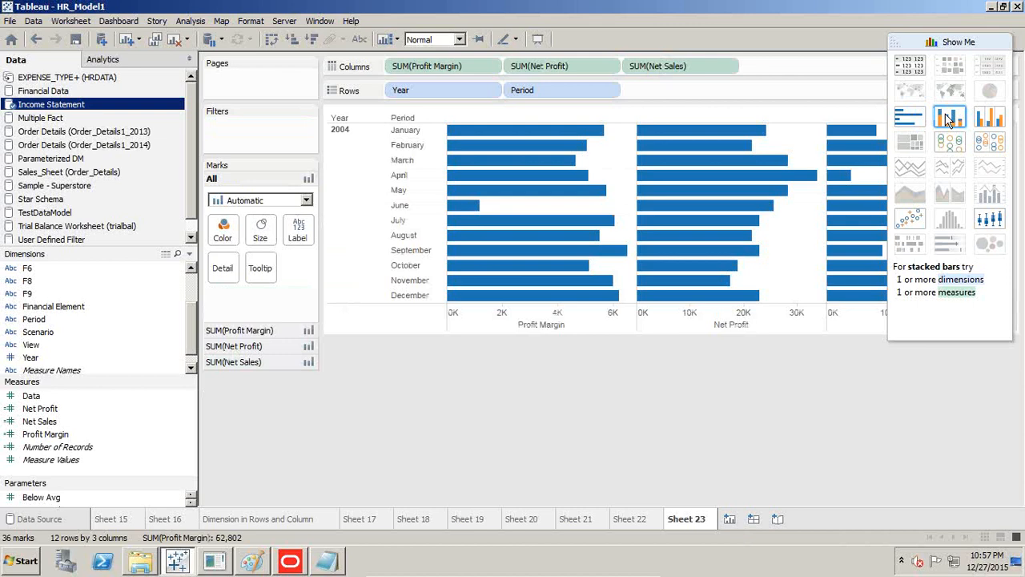
{"action": "left_click", "coordinate": [949, 119]}
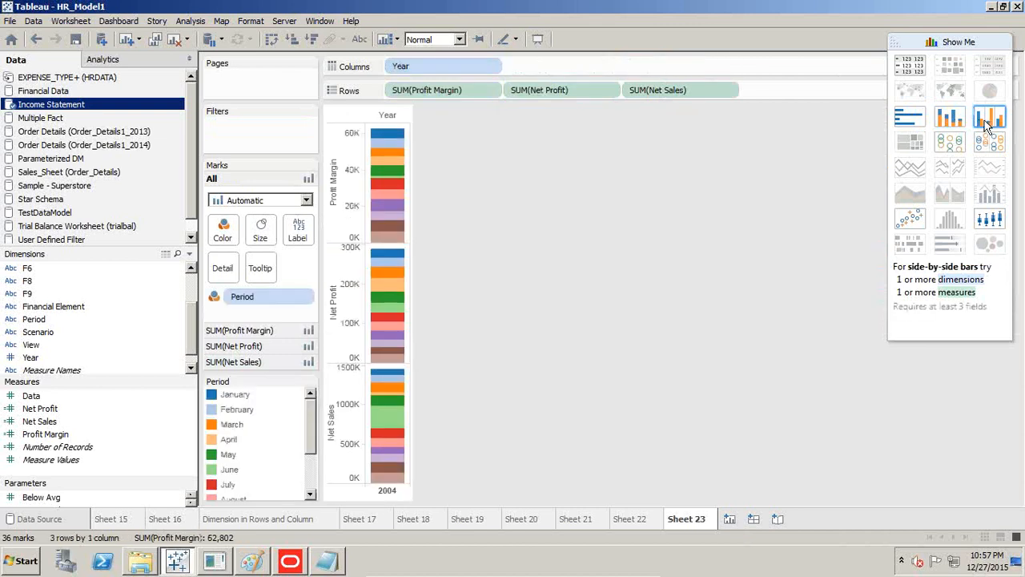
{"action": "left_click", "coordinate": [987, 120]}
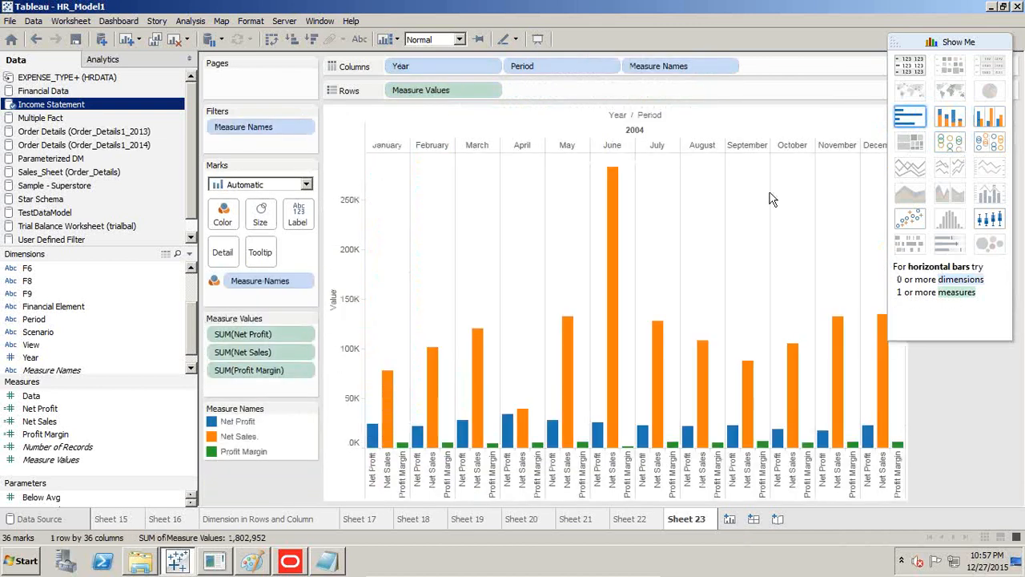
{"action": "left_click", "coordinate": [905, 122]}
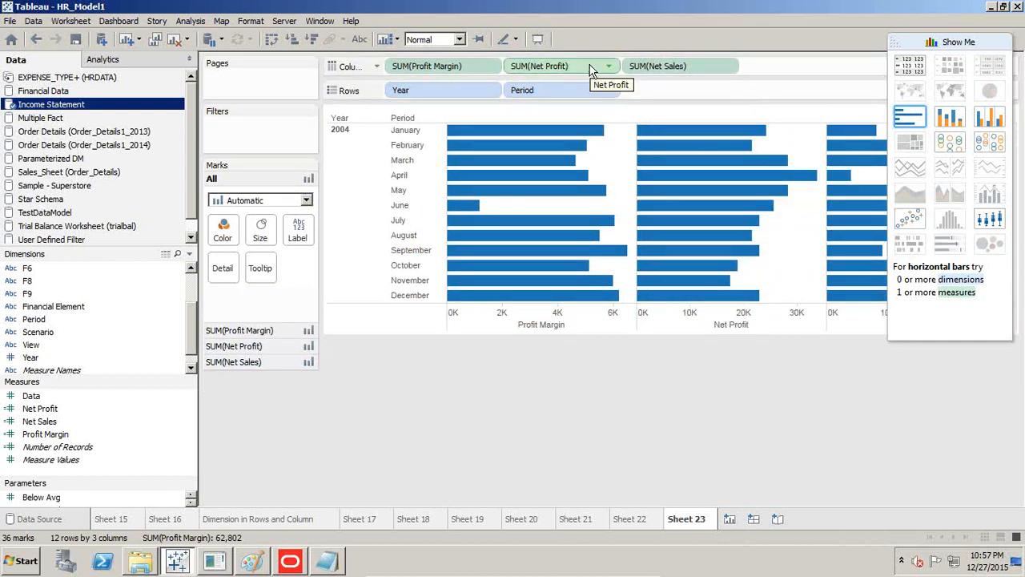
Remove Profit Margin and Net Profit from the bar chart, keeping only Net Sales.
{"action": "left_click_drag", "start_coordinate": [574, 67], "coordinate": [494, 397]}
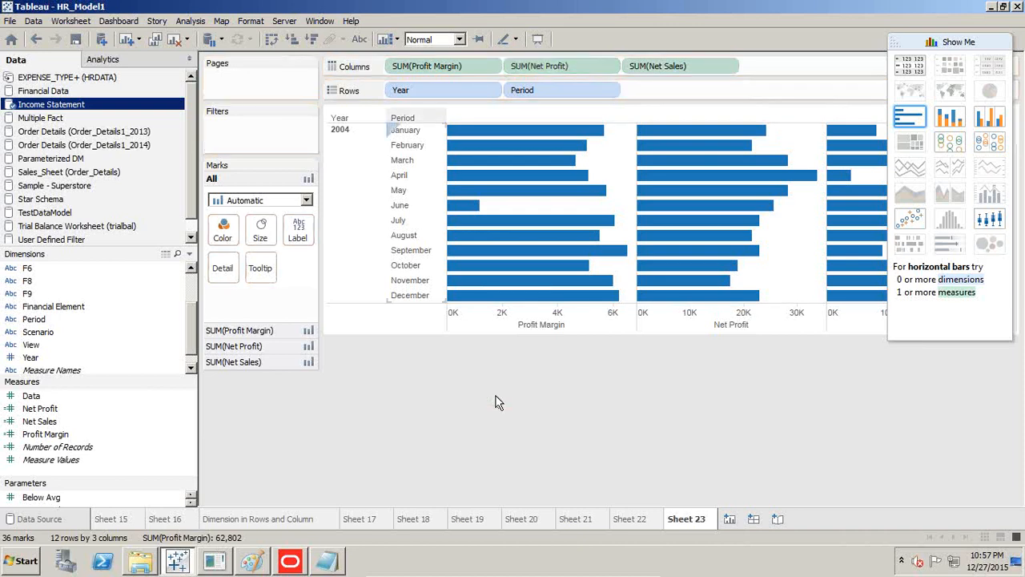
{"action": "left_click_drag", "start_coordinate": [427, 64], "coordinate": [504, 431]}
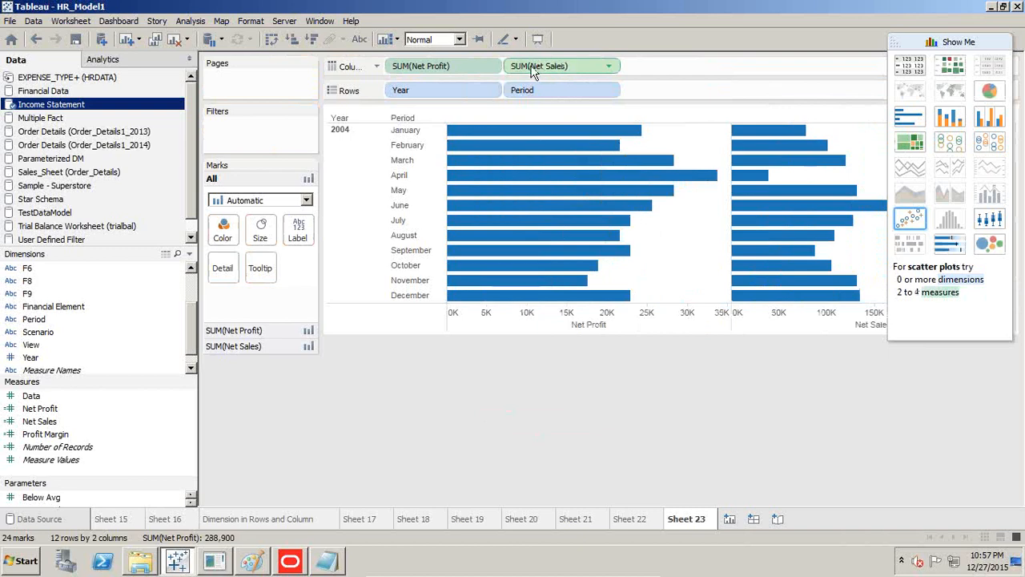
{"action": "left_click_drag", "start_coordinate": [420, 65], "coordinate": [475, 438]}
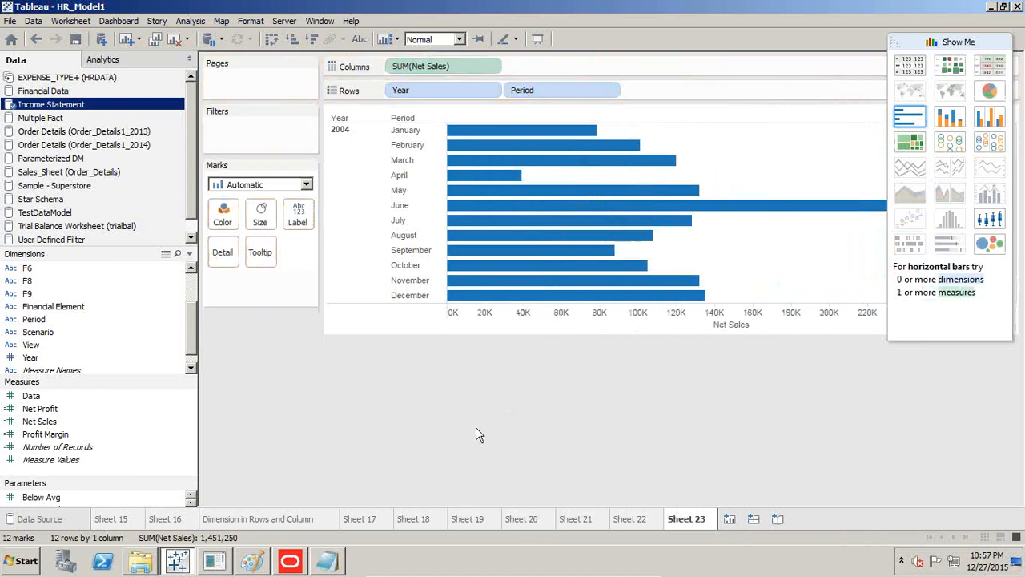
Rearrange the chart with Period and Year as columns and Net Sales as rows, and close the chart type chooser.
{"action": "left_click_drag", "start_coordinate": [570, 88], "coordinate": [545, 64]}
{"action": "left_click_drag", "start_coordinate": [641, 67], "coordinate": [652, 72]}
{"action": "left_click_drag", "start_coordinate": [521, 98], "coordinate": [524, 96]}
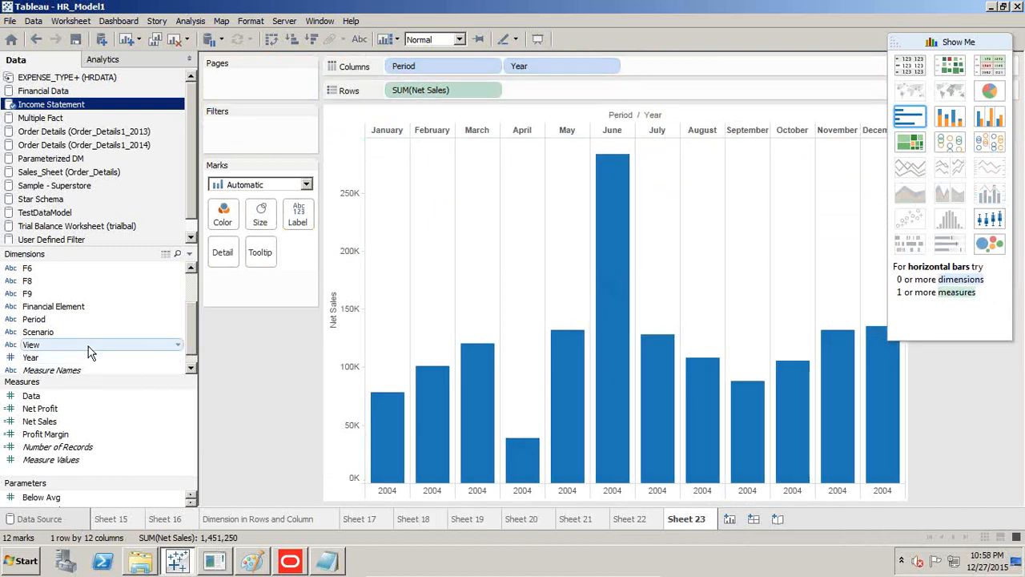
{"action": "left_click", "coordinate": [967, 48]}
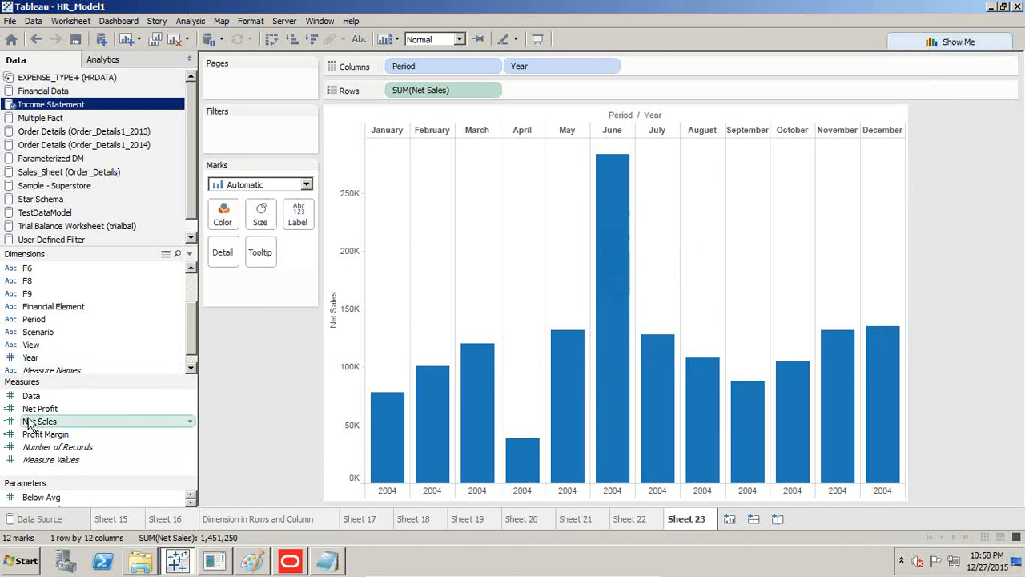
Add Net Profit on a secondary axis opposite Net Sales, and set the Net Sales mark type to Bar.
{"action": "left_click_drag", "start_coordinate": [29, 423], "coordinate": [902, 393]}
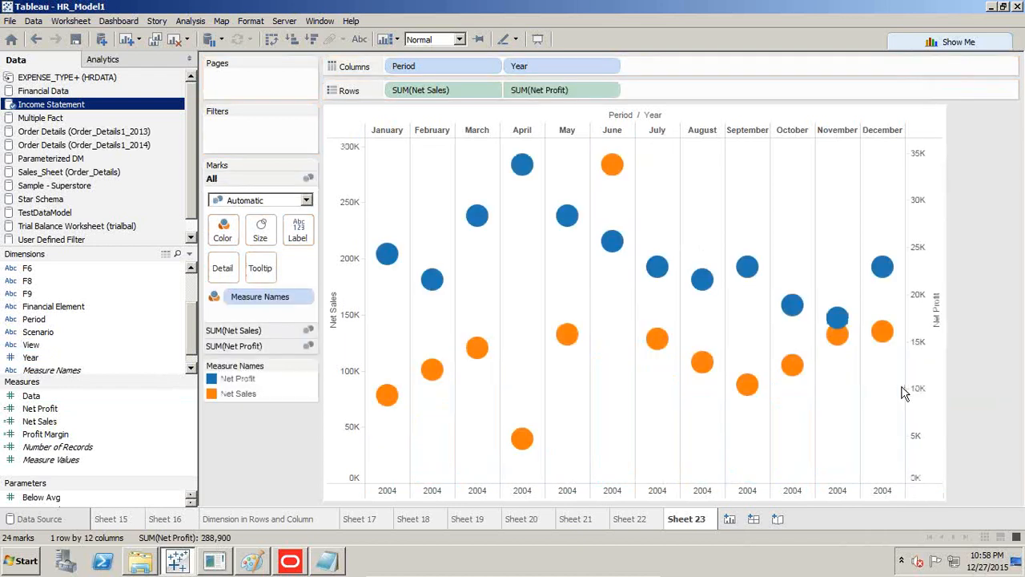
{"action": "left_click", "coordinate": [246, 207]}
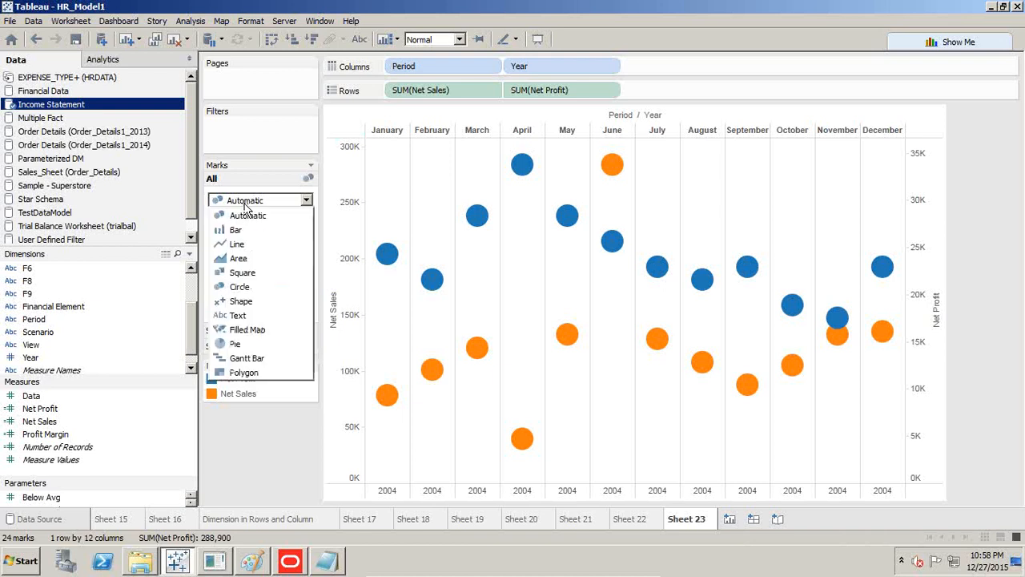
{"action": "left_click", "coordinate": [246, 207]}
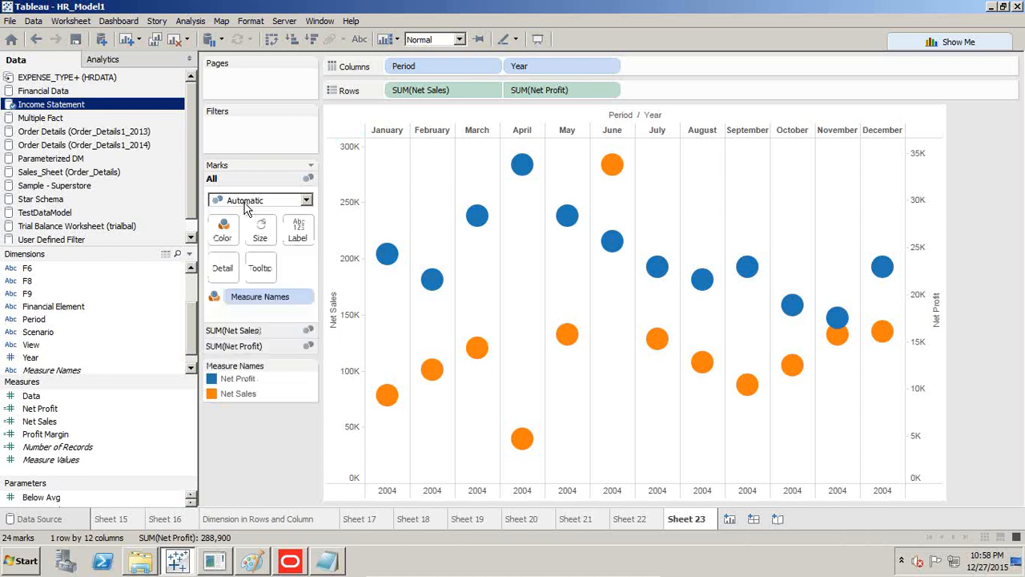
{"action": "left_click", "coordinate": [243, 333]}
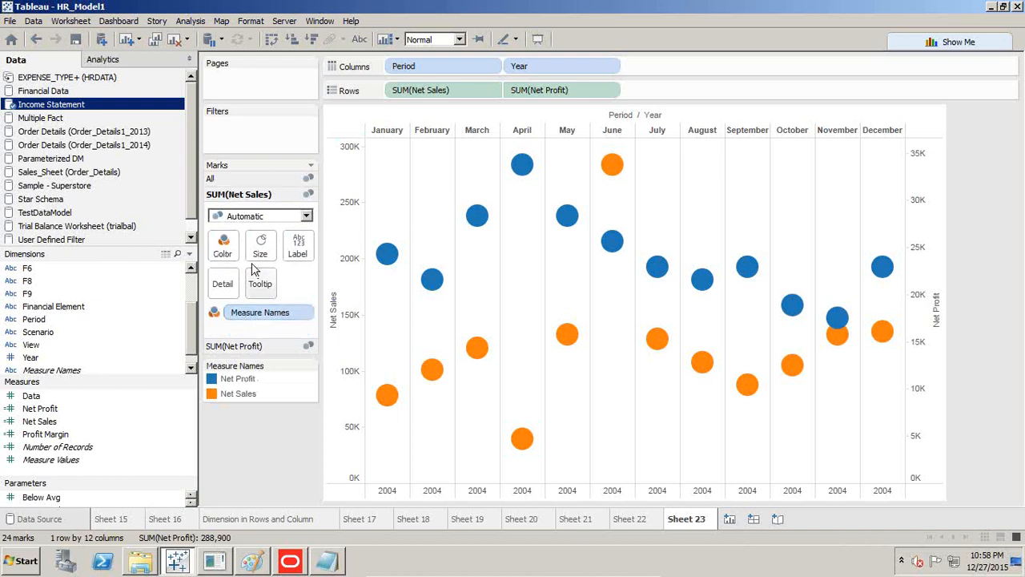
{"action": "left_click", "coordinate": [246, 215]}
{"action": "left_click", "coordinate": [255, 245]}
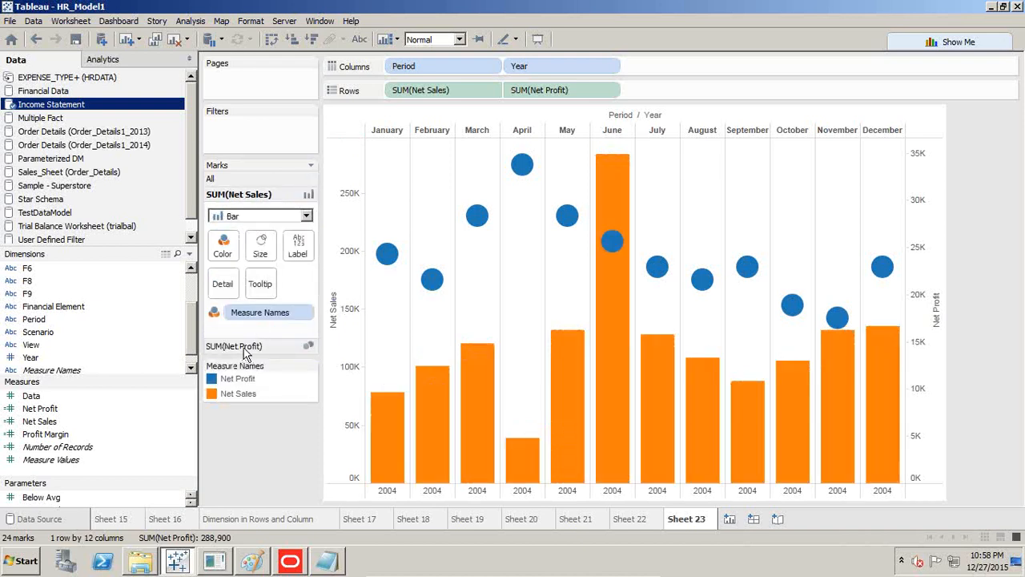
Set the Net Profit mark type to Line, trying Circle in between.
{"action": "left_click", "coordinate": [244, 346]}
{"action": "left_click", "coordinate": [262, 232]}
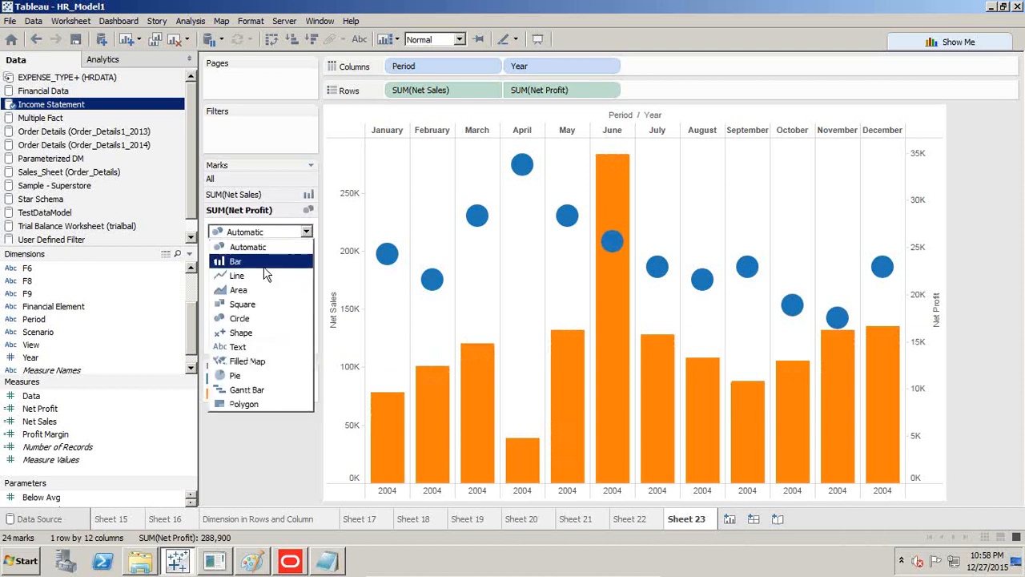
{"action": "left_click", "coordinate": [263, 272]}
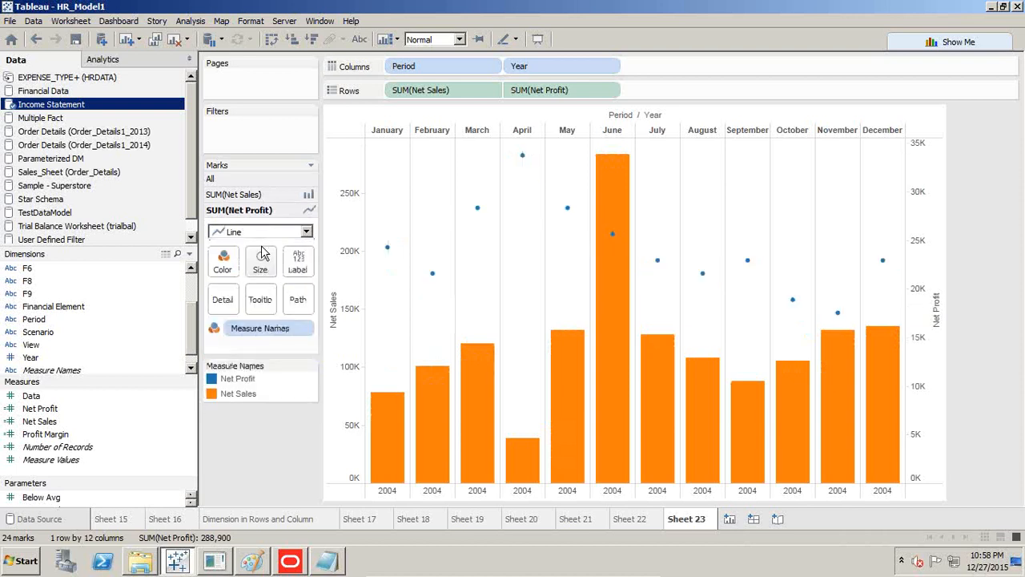
{"action": "left_click", "coordinate": [258, 231]}
{"action": "left_click", "coordinate": [253, 275]}
{"action": "left_click", "coordinate": [278, 233]}
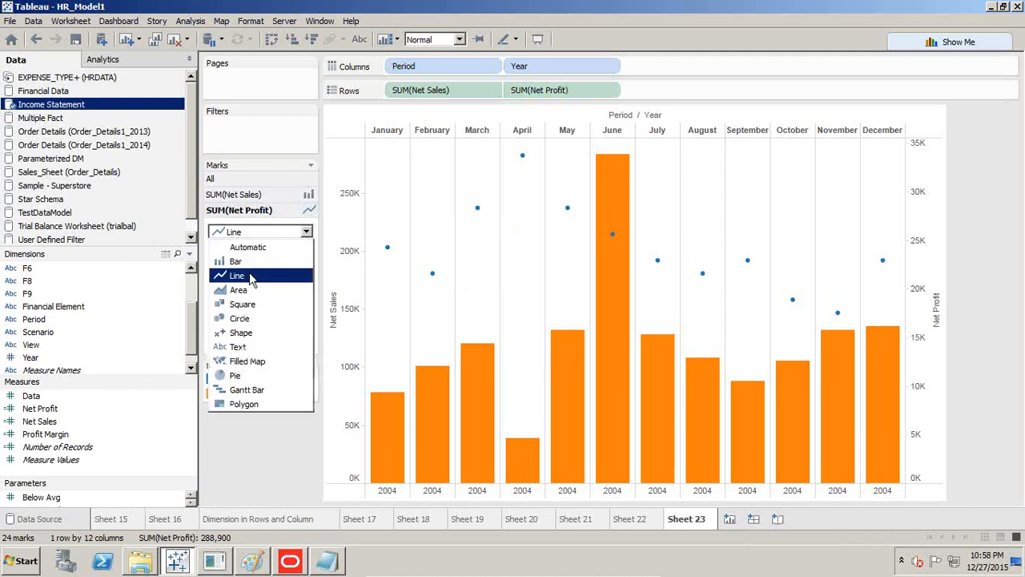
{"action": "left_click", "coordinate": [242, 319]}
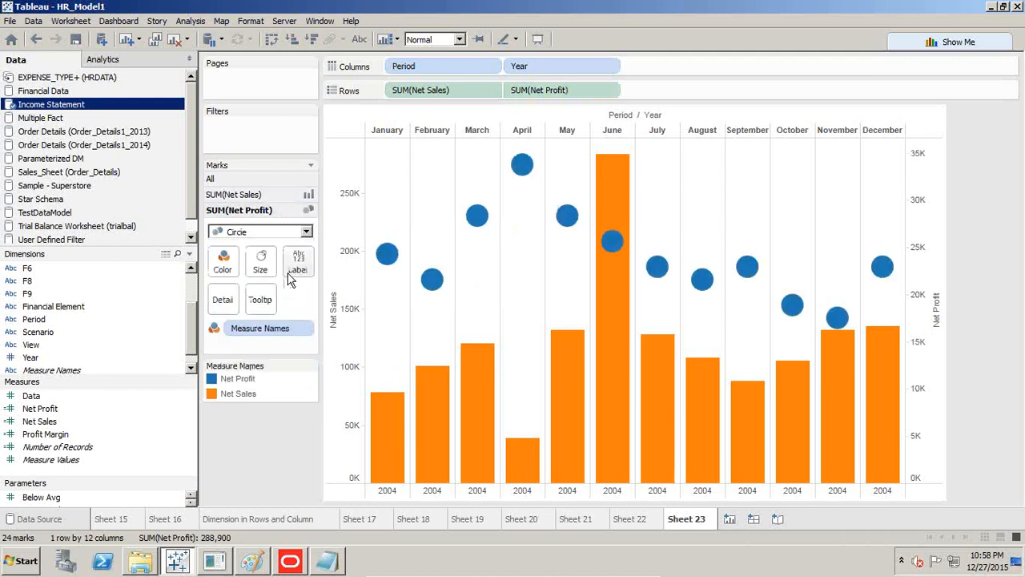
{"action": "left_click", "coordinate": [256, 232]}
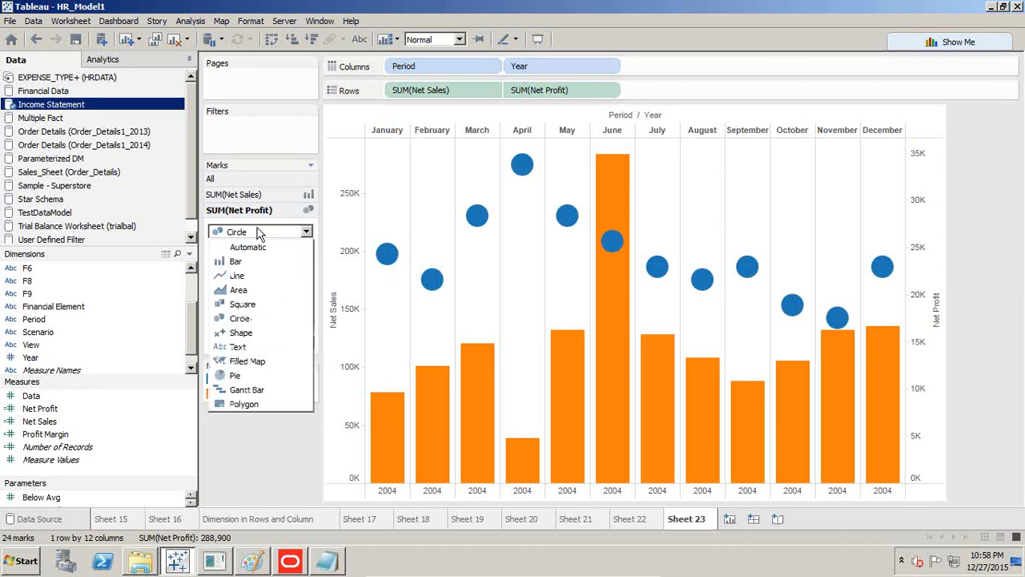
{"action": "left_click", "coordinate": [252, 275]}
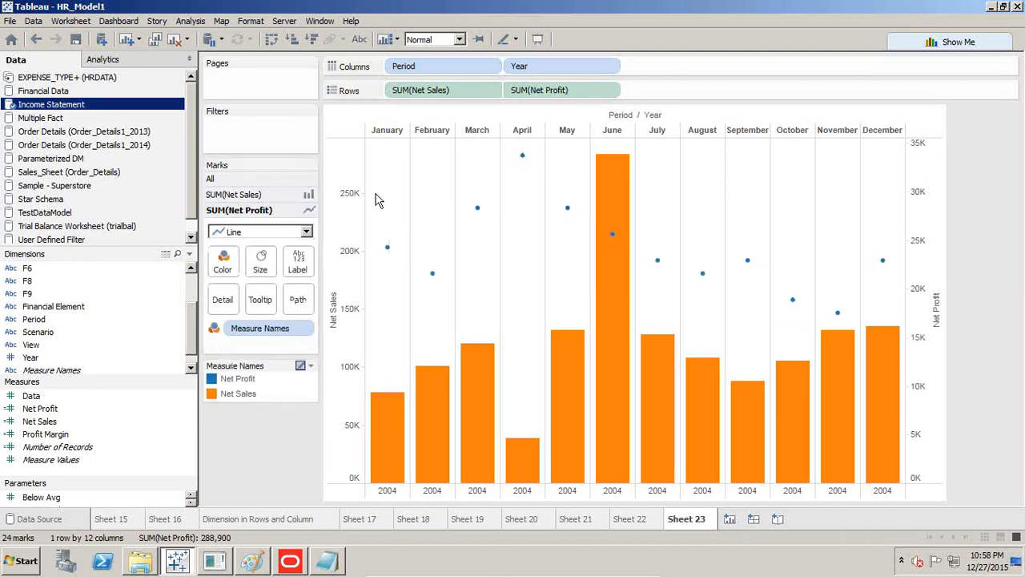
{"action": "left_click", "coordinate": [189, 426]}
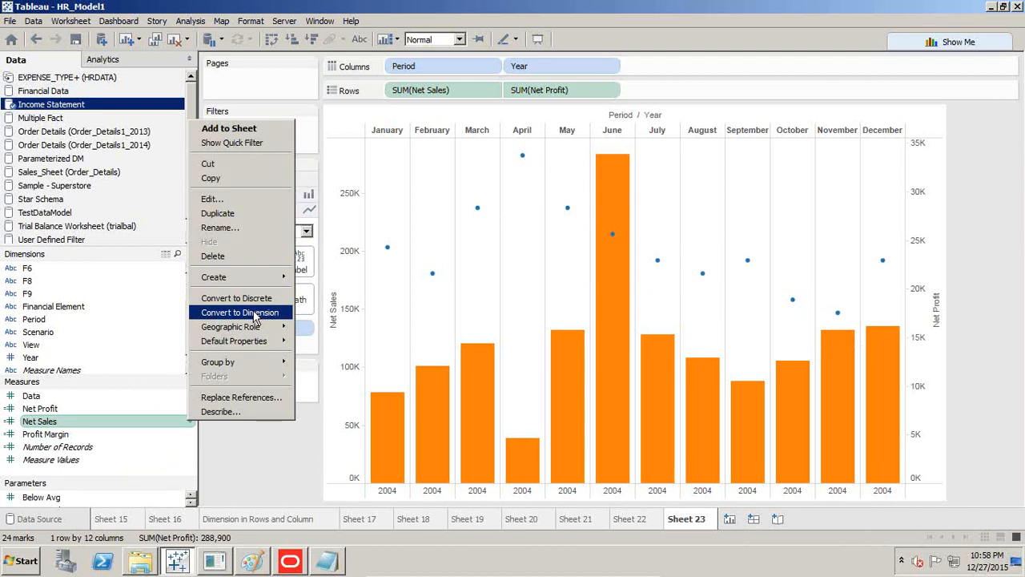
{"action": "left_click", "coordinate": [169, 421]}
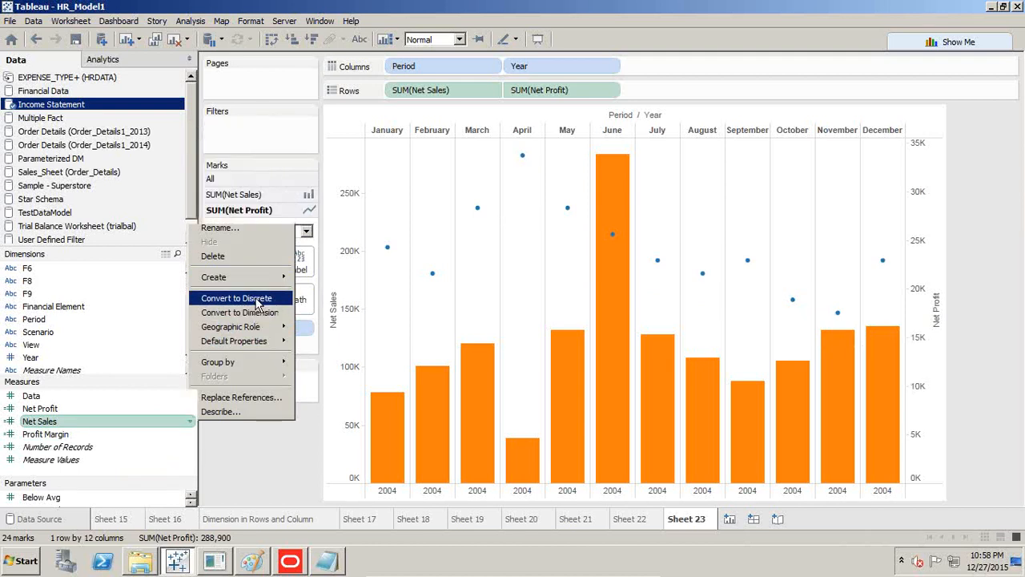
{"action": "left_click", "coordinate": [187, 410]}
{"action": "key", "text": "Escape"}
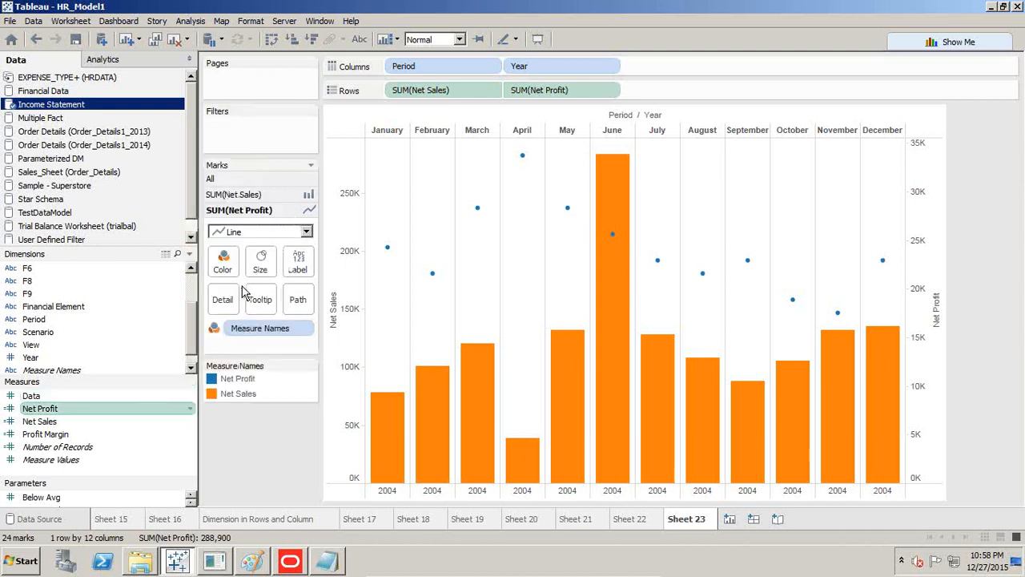
Try the Bar mark type for Net Profit.
{"action": "left_click", "coordinate": [264, 231]}
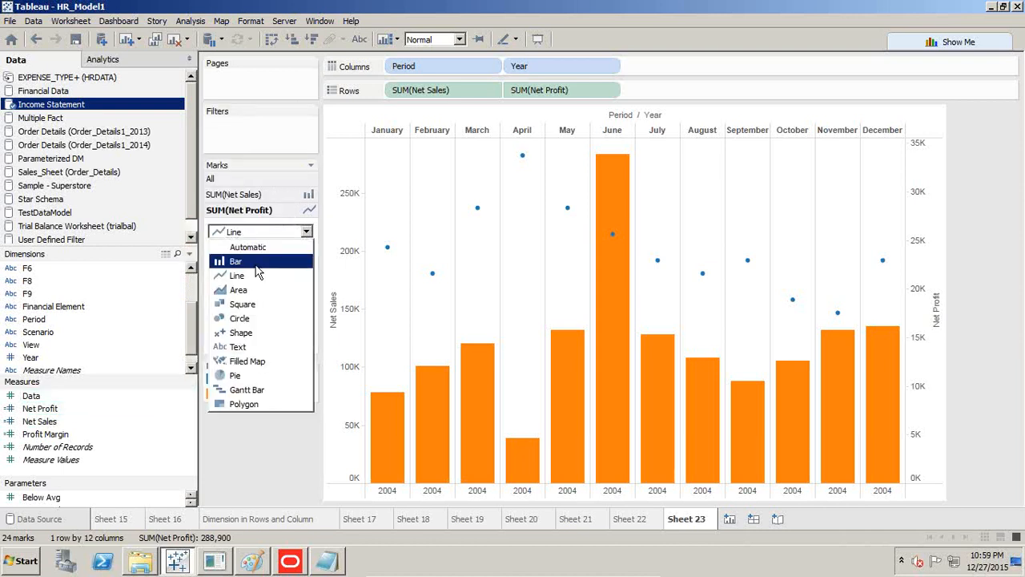
{"action": "left_click", "coordinate": [255, 276]}
{"action": "left_click", "coordinate": [268, 232]}
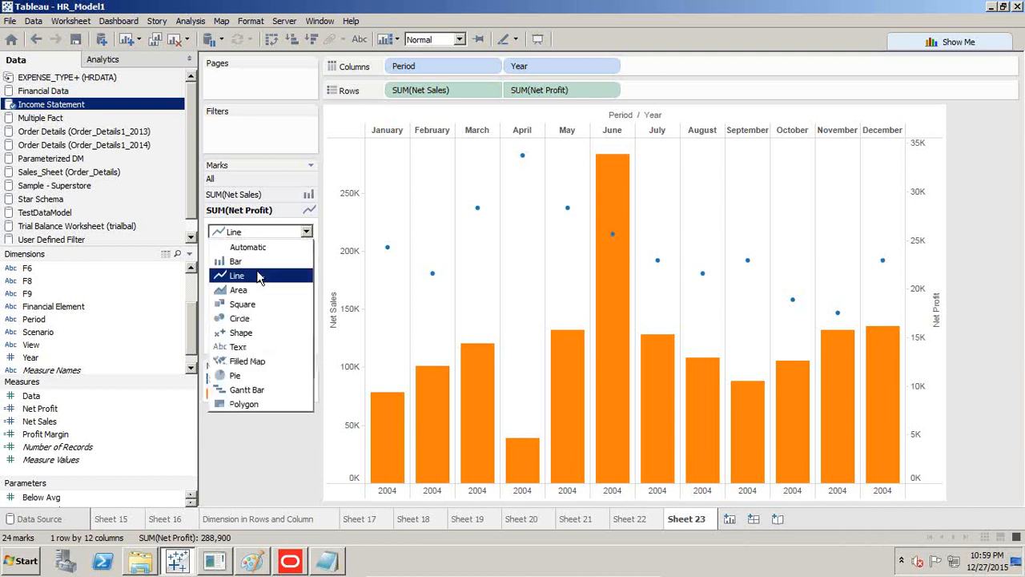
{"action": "left_click", "coordinate": [257, 264]}
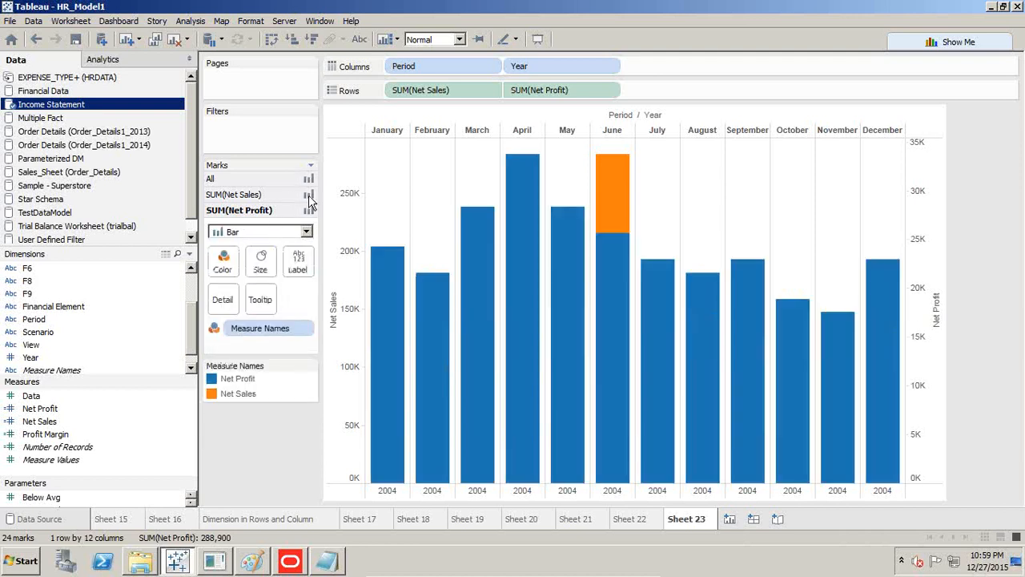
Try the Line mark type for Net Sales, with Net Profit kept as bars.
{"action": "left_click", "coordinate": [276, 195]}
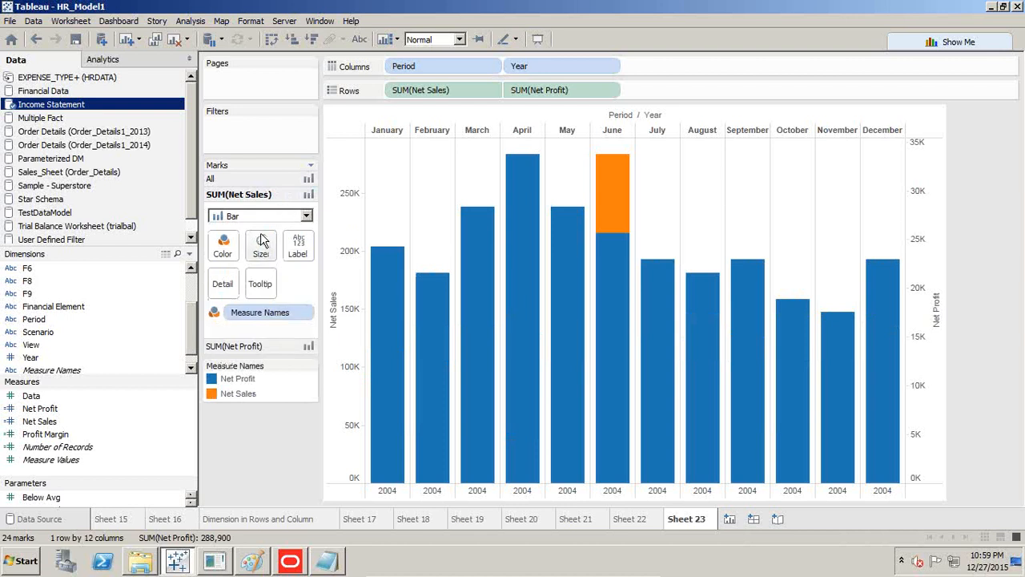
{"action": "left_click", "coordinate": [261, 216]}
{"action": "left_click", "coordinate": [261, 260]}
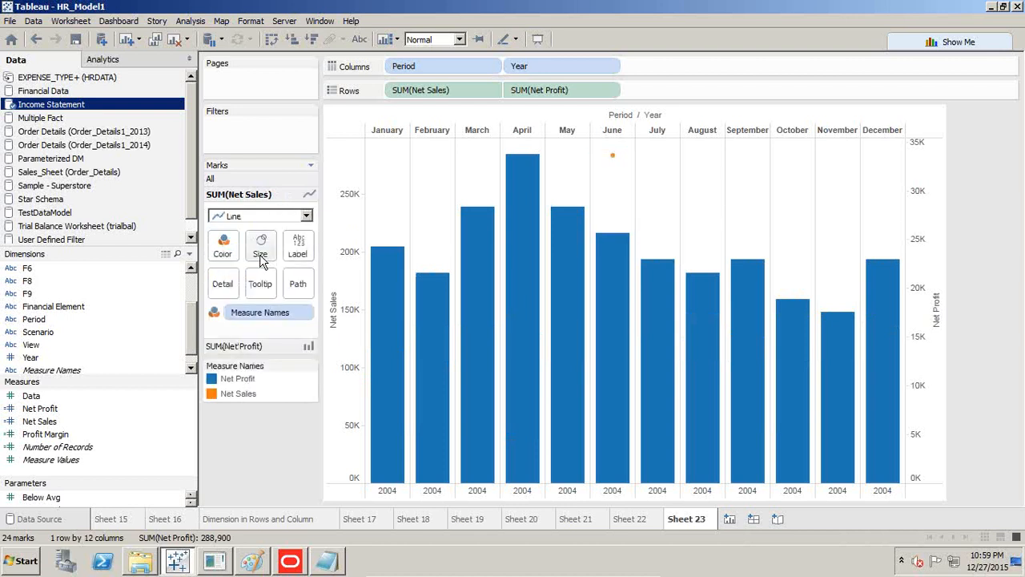
{"action": "left_click", "coordinate": [276, 216]}
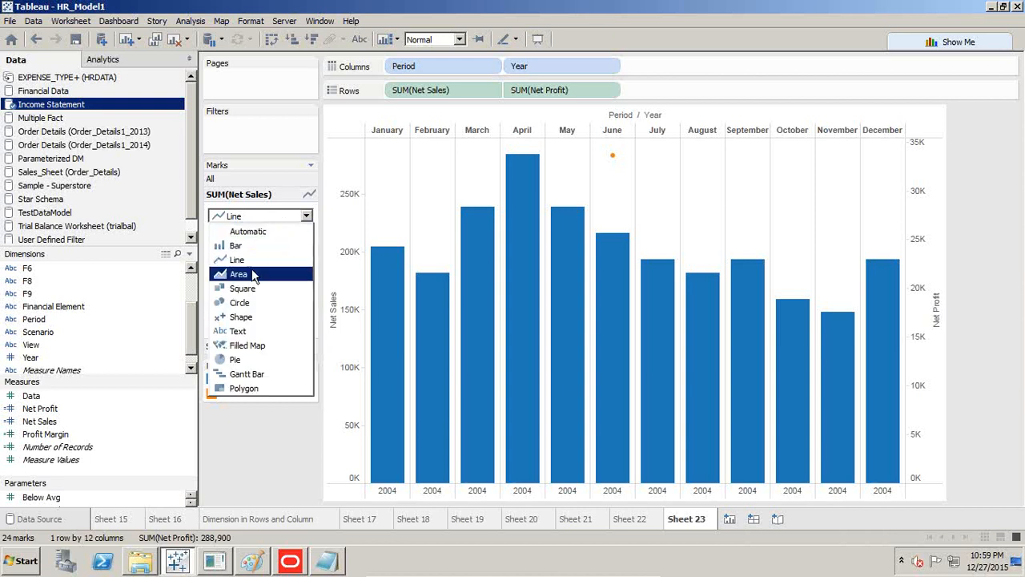
{"action": "left_click", "coordinate": [538, 75]}
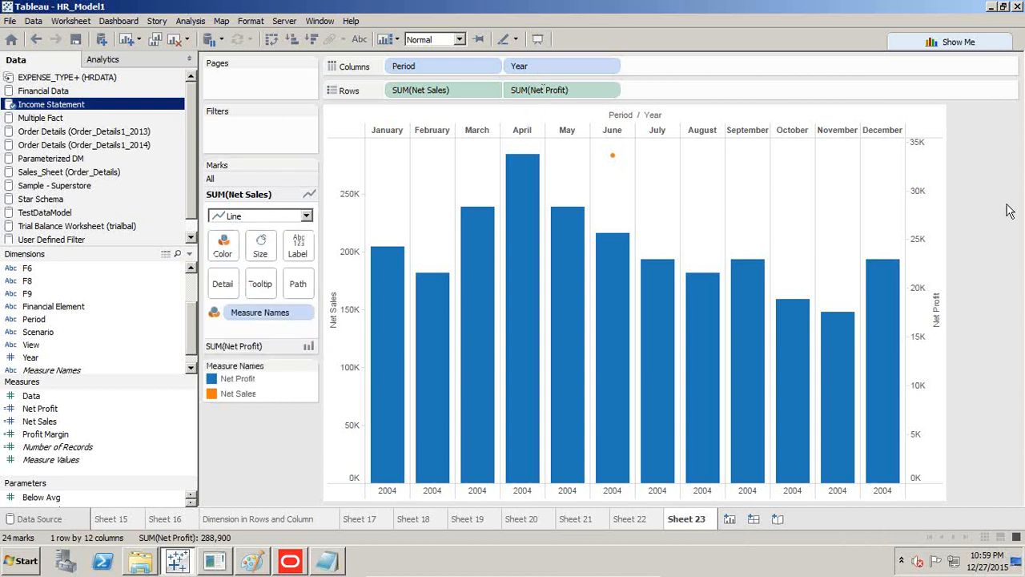
Remove Year from the columns, and set the mark types to Bar for Net Sales and Line for Net Profit.
{"action": "left_click_drag", "start_coordinate": [522, 67], "coordinate": [1016, 220]}
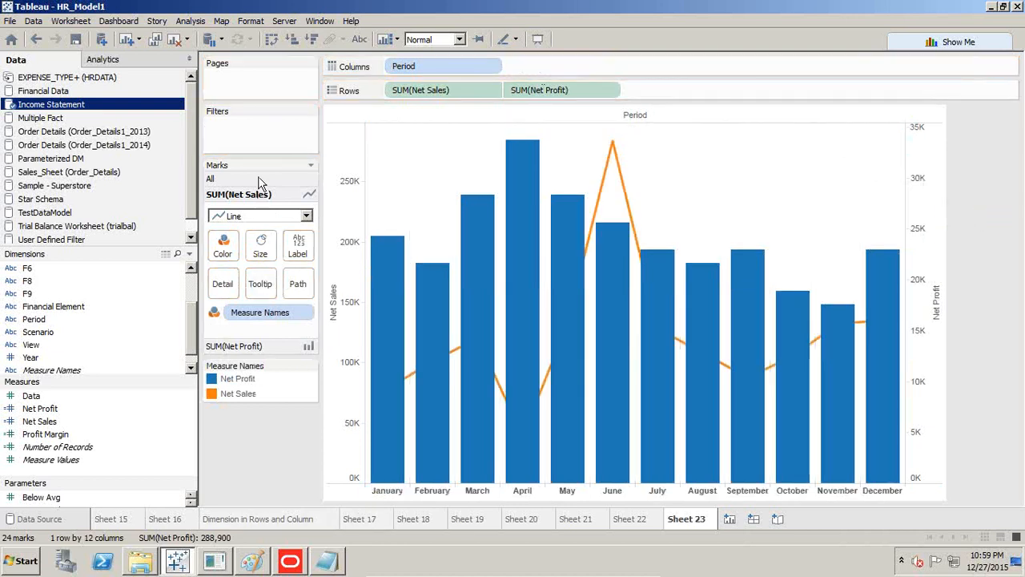
{"action": "left_click", "coordinate": [249, 215]}
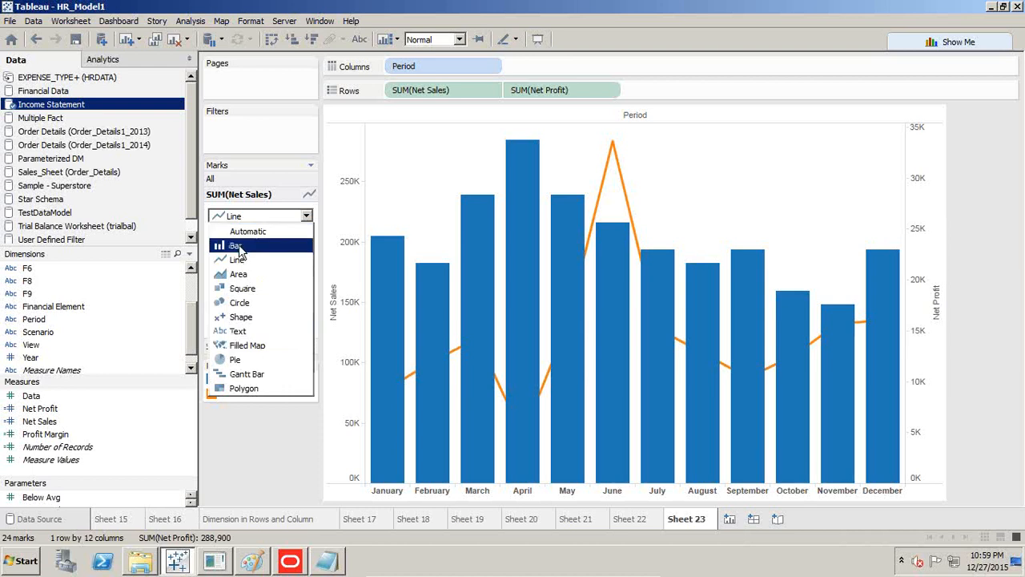
{"action": "left_click", "coordinate": [243, 251]}
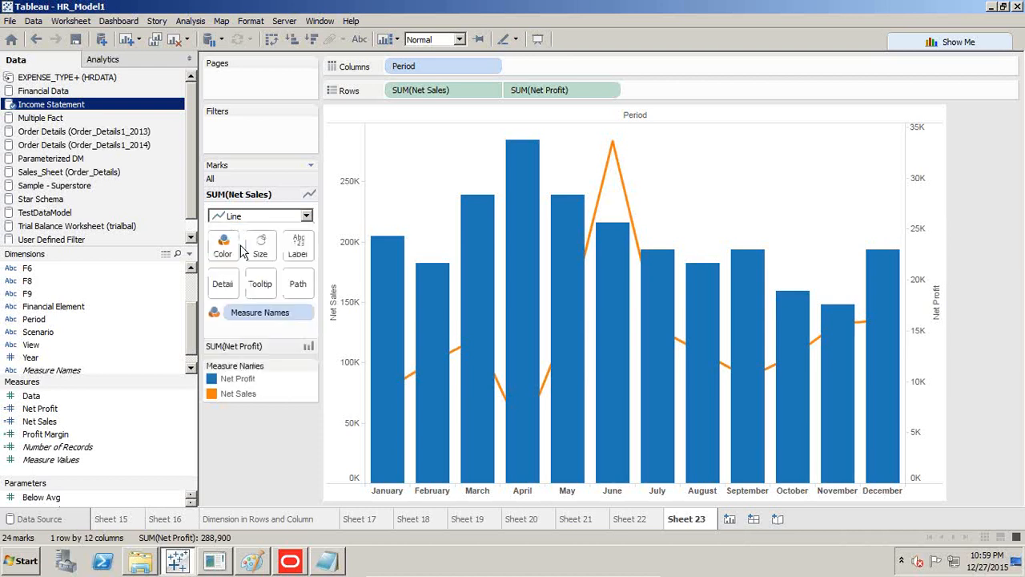
{"action": "left_click", "coordinate": [234, 346]}
{"action": "left_click", "coordinate": [259, 232]}
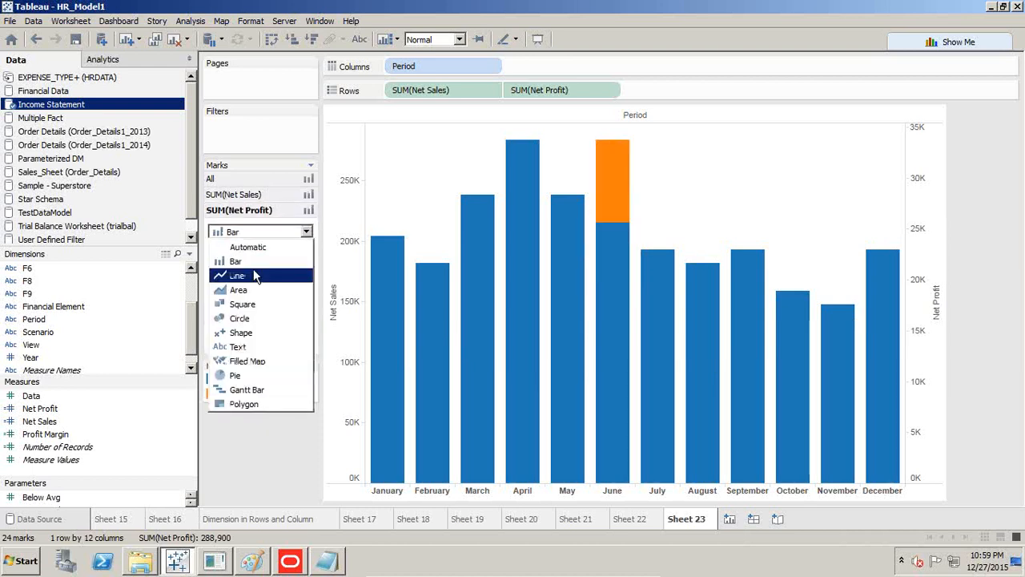
{"action": "left_click", "coordinate": [256, 273]}
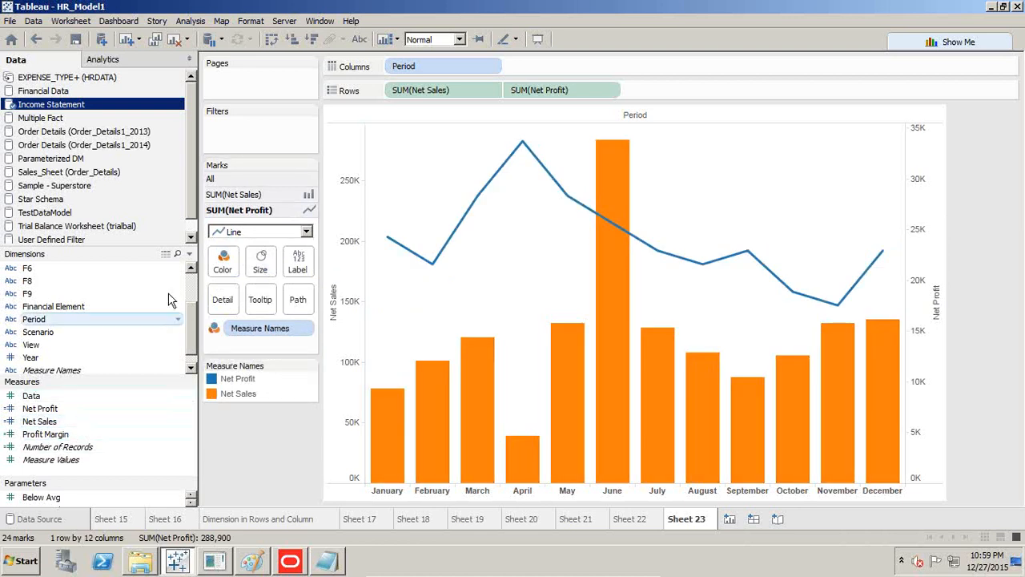
Label the Net Profit line with both the Net Sales and Net Profit values.
{"action": "left_click_drag", "start_coordinate": [57, 421], "coordinate": [297, 265]}
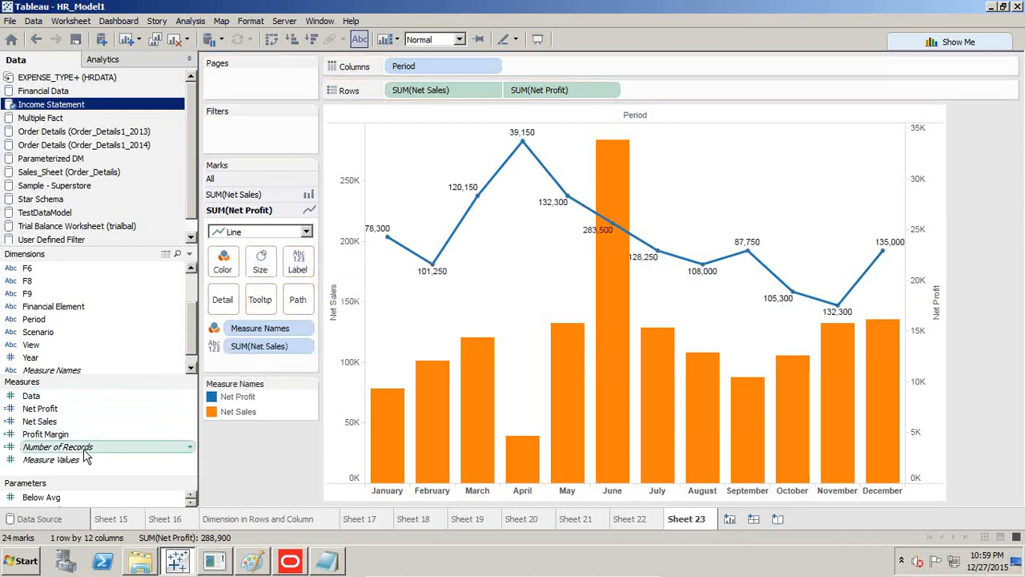
{"action": "left_click", "coordinate": [48, 410]}
{"action": "left_click_drag", "start_coordinate": [48, 410], "coordinate": [296, 266]}
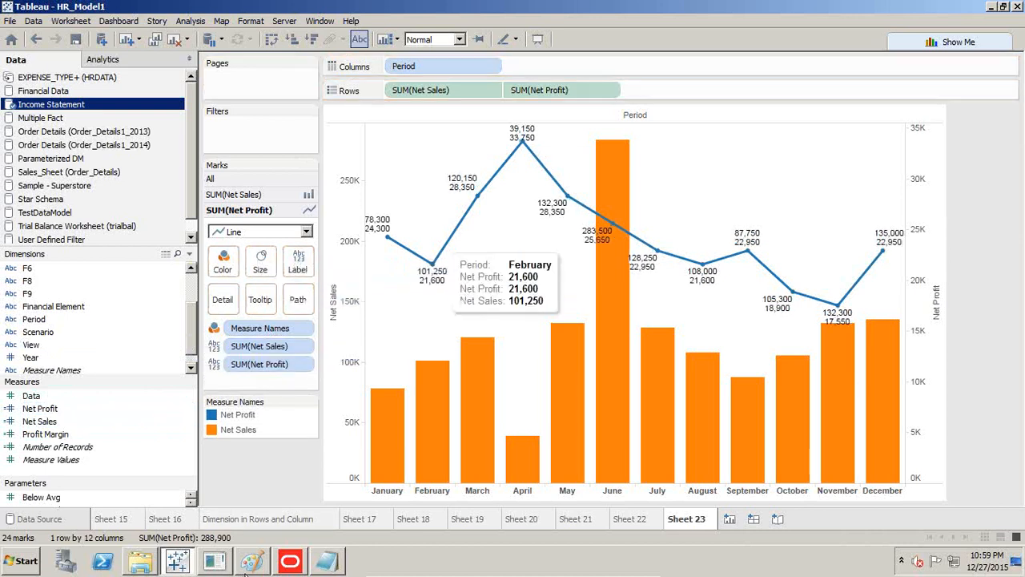
Label the Net Sales bars with Net Sales values and remove the Net Sales label from the Net Profit line.
{"action": "left_click", "coordinate": [257, 194]}
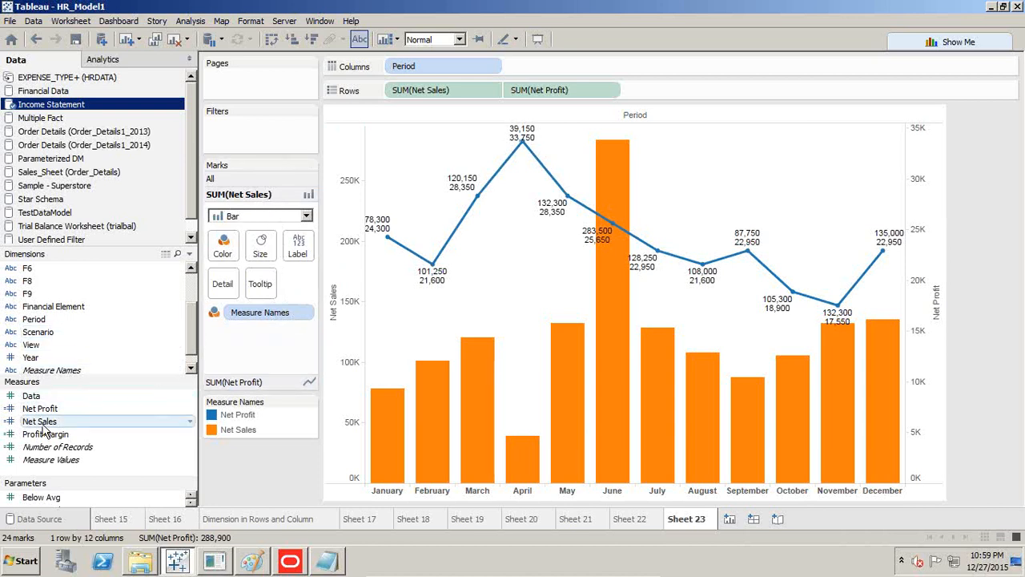
{"action": "left_click_drag", "start_coordinate": [40, 420], "coordinate": [297, 253]}
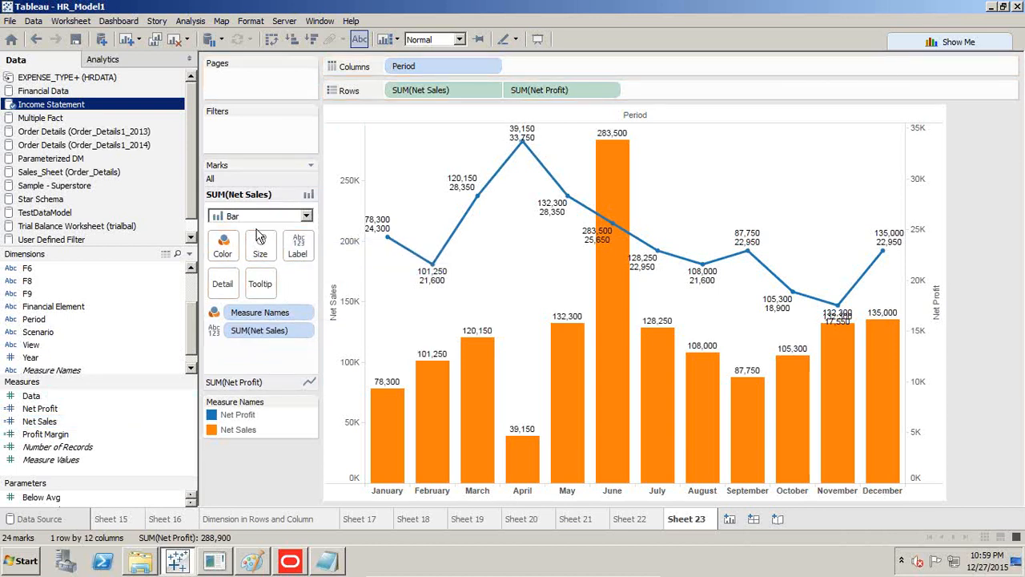
{"action": "left_click", "coordinate": [233, 382]}
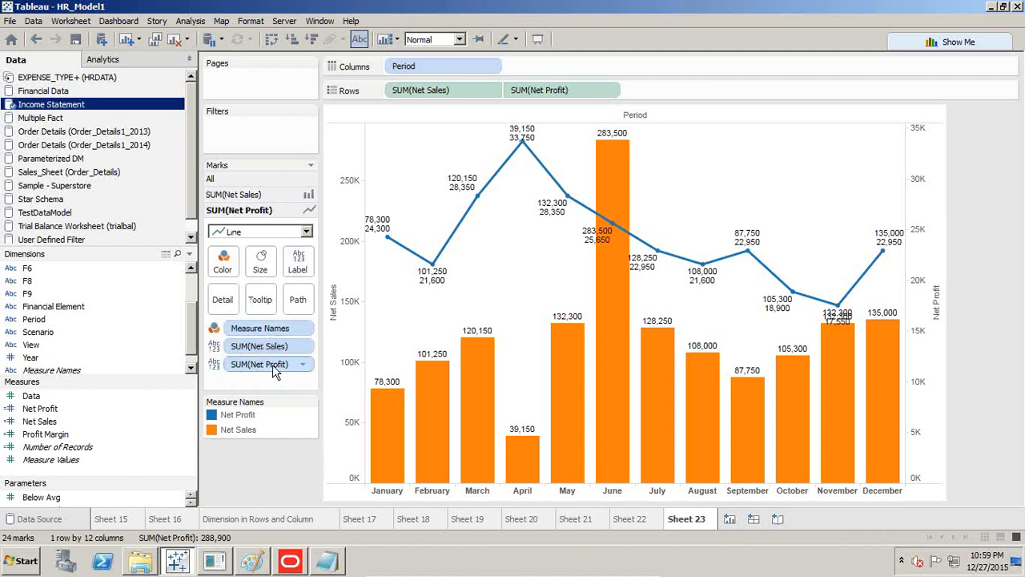
{"action": "left_click_drag", "start_coordinate": [271, 344], "coordinate": [271, 478]}
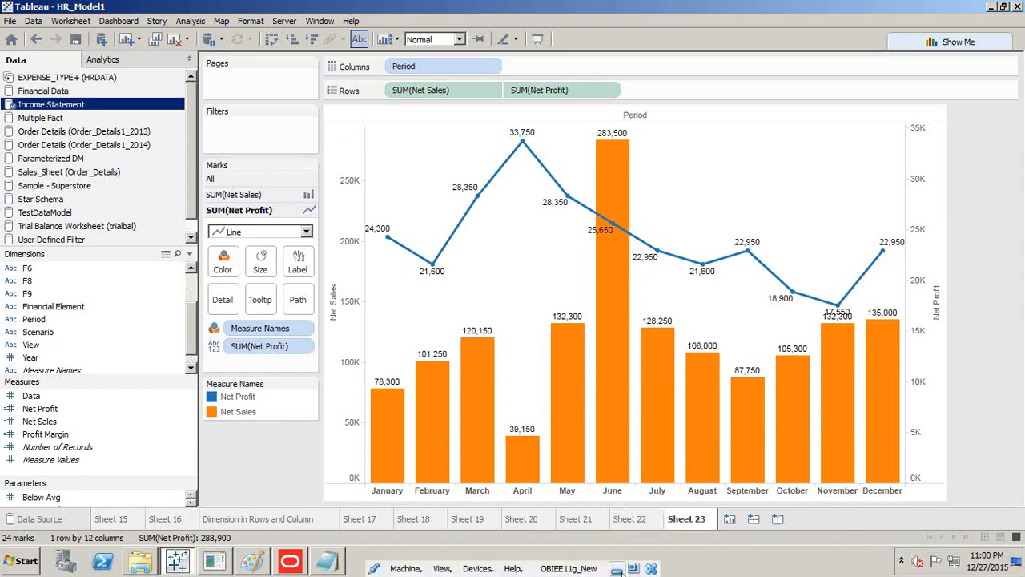
Minimize the virtual machine to return to the slide show, and advance past the Income Statement slide.
{"action": "left_click", "coordinate": [617, 569]}
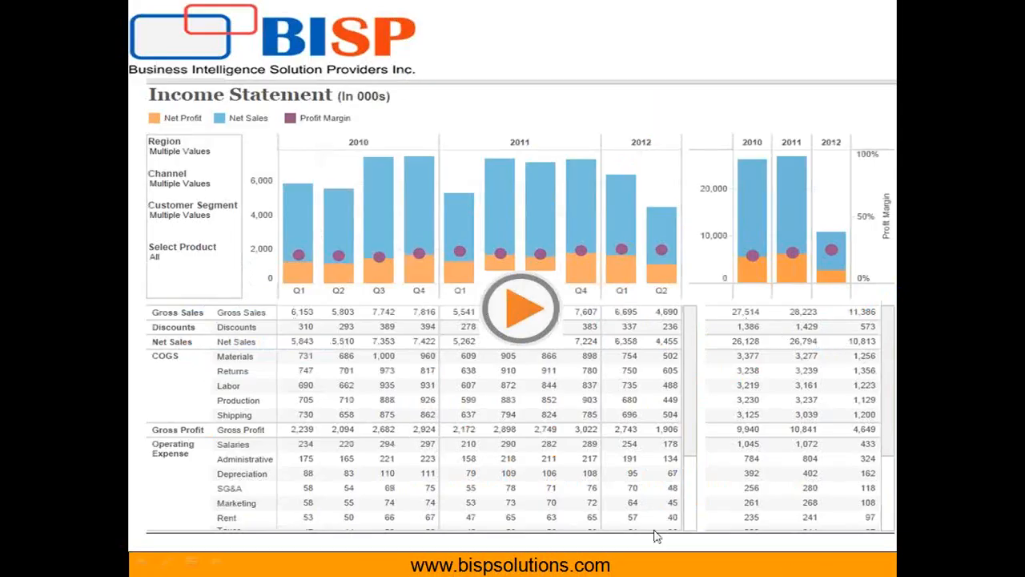
{"action": "left_click", "coordinate": [656, 535]}
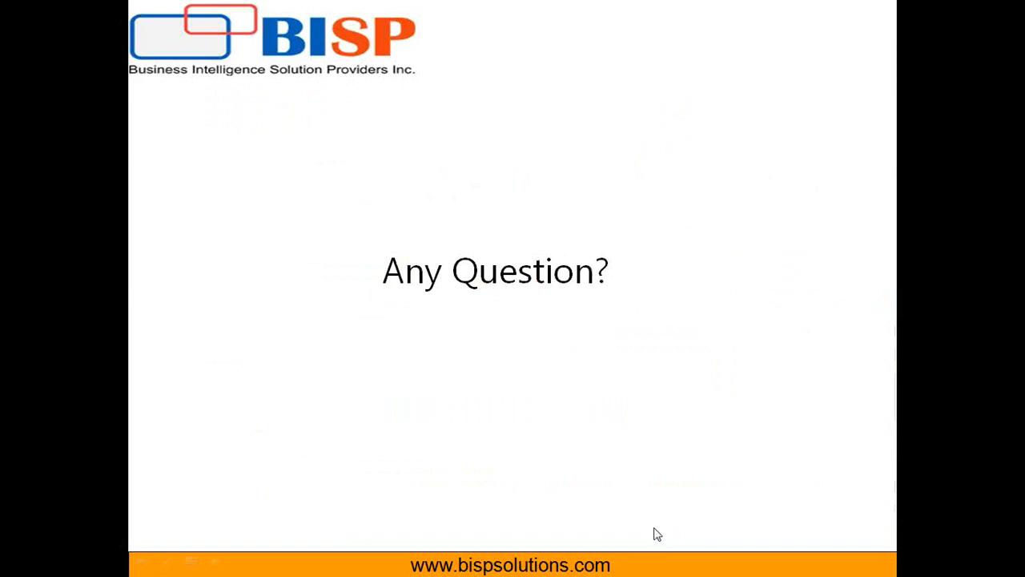